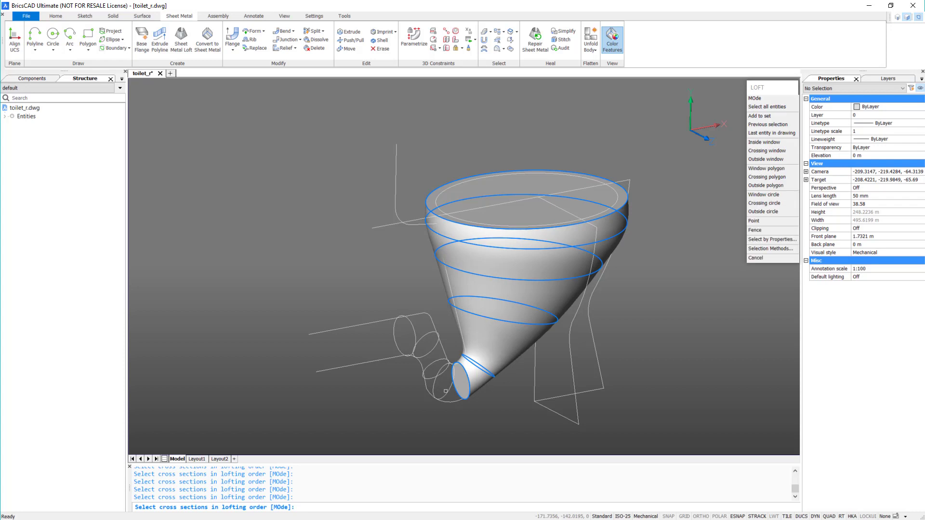
# Loft the bowl through the remaining drain-pipe cross sections using cross sections only, and simplify the resulting solid.
pyautogui.click(432, 376)
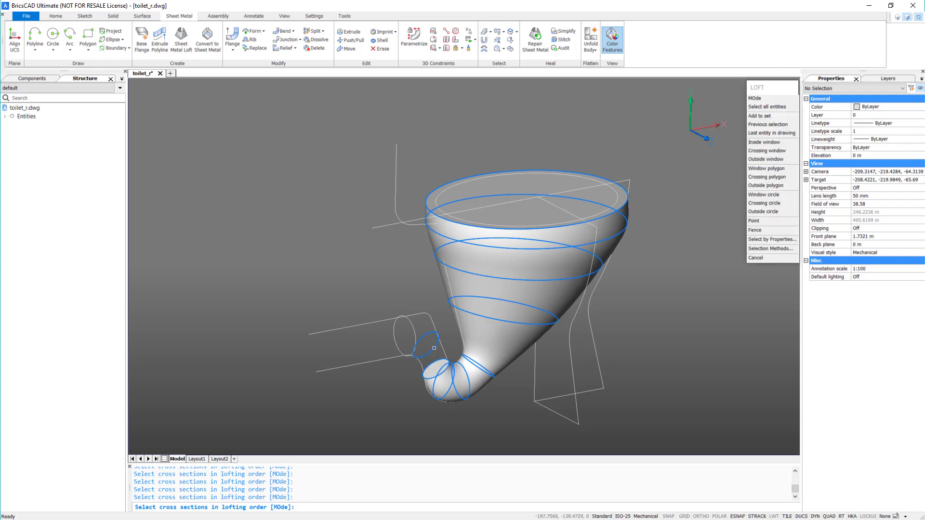
pyautogui.click(415, 334)
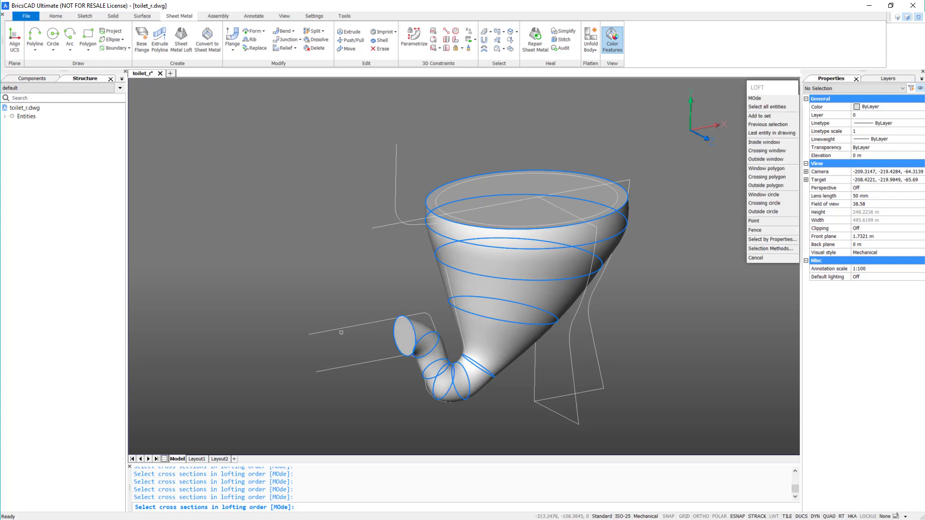
pyautogui.press('Return')
pyautogui.press('Return')
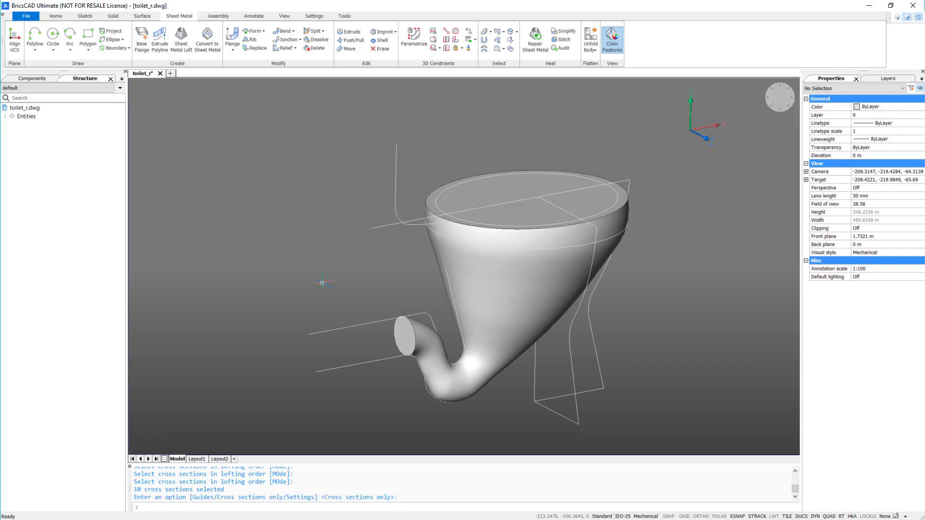
pyautogui.click(562, 31)
pyautogui.click(507, 193)
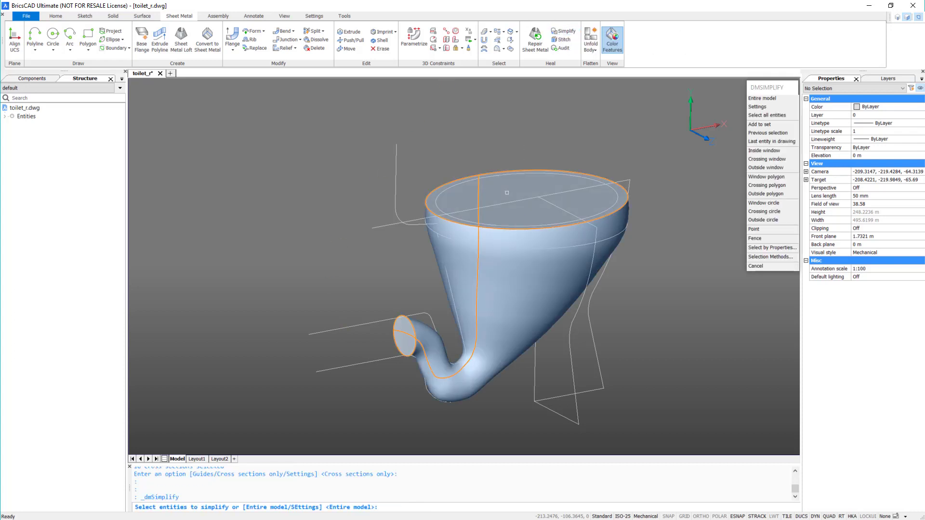
pyautogui.press('Return')
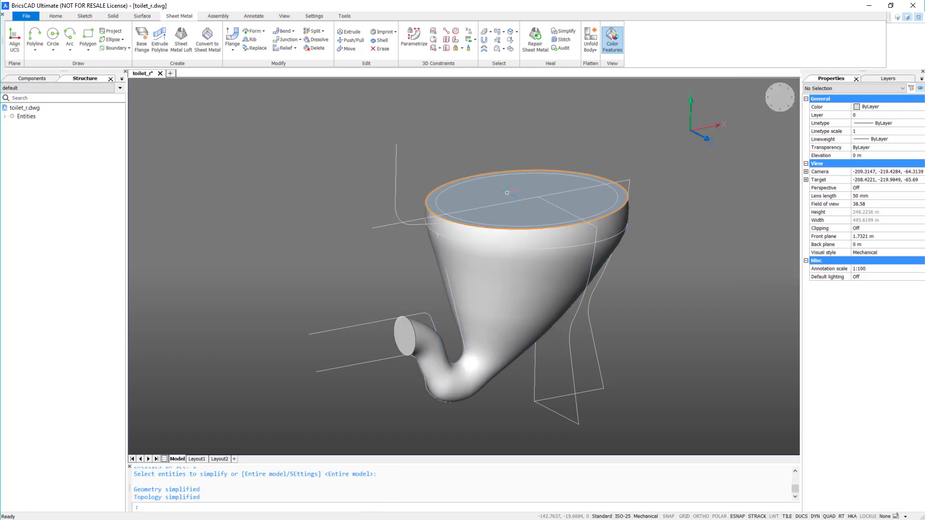
# Shell the lofted solid with SOLIDEDIT at an offset distance of 1, removing the bowl's top face and the pipe's end face.
pyautogui.write('SOLID')
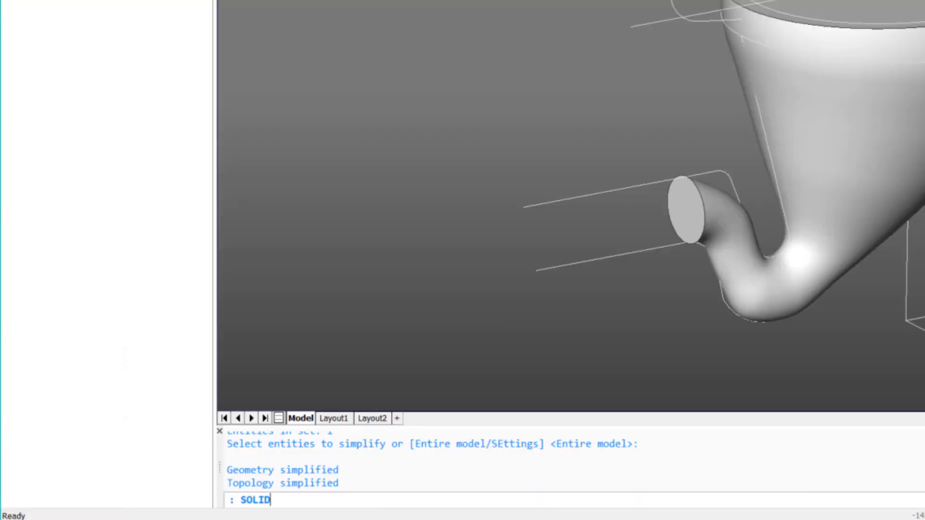
pyautogui.write('EDIT')
pyautogui.press('Return')
pyautogui.click(668, 196)
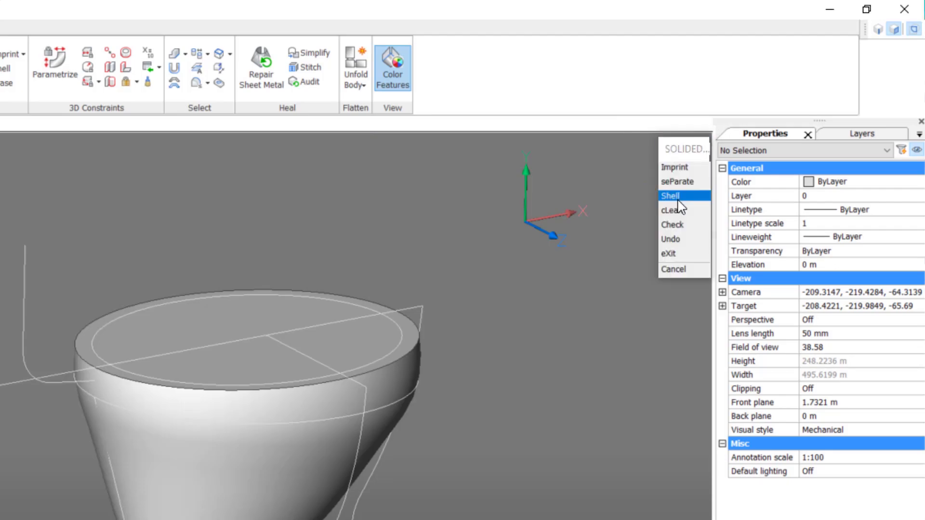
pyautogui.click(668, 197)
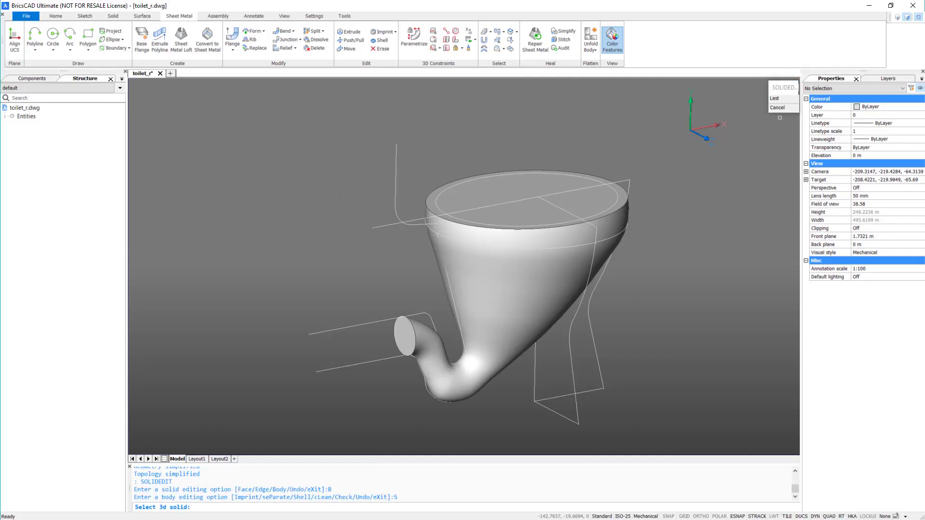
pyautogui.click(457, 195)
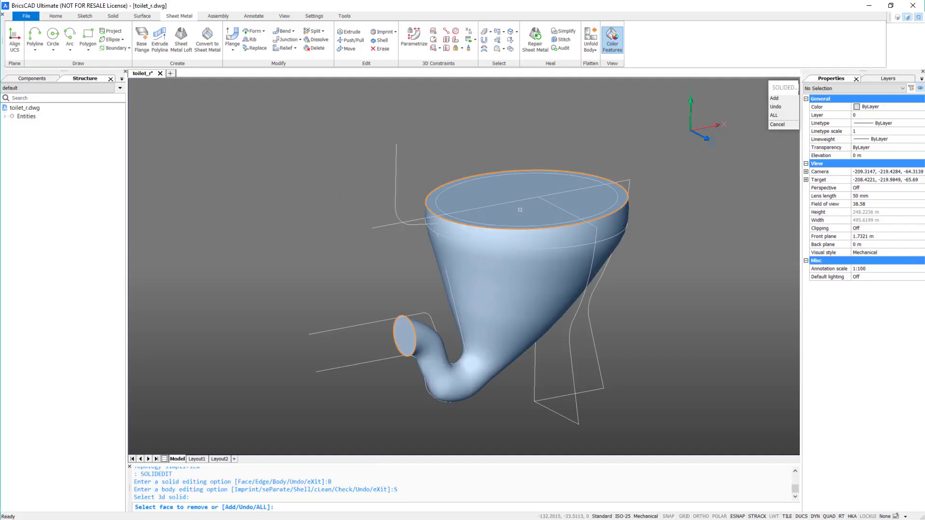
pyautogui.click(402, 326)
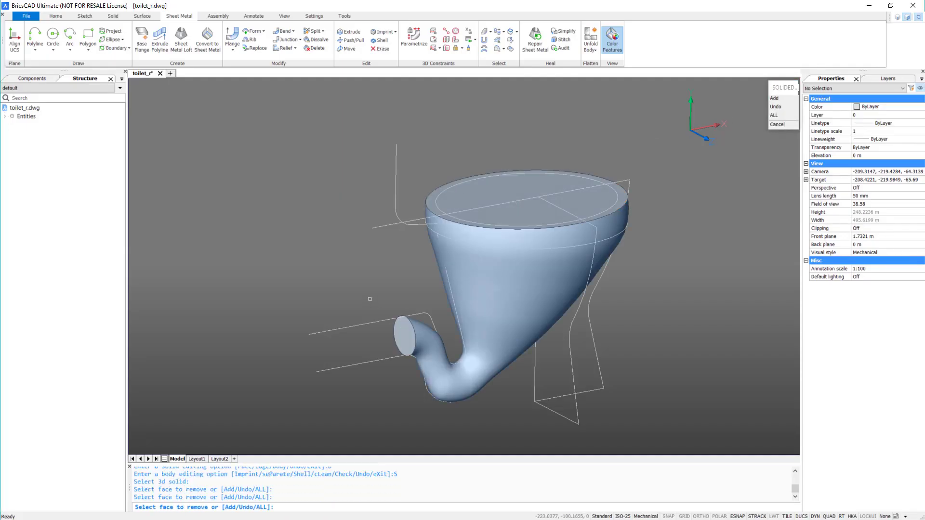
pyautogui.press('Return')
pyautogui.write('1')
pyautogui.press('Return')
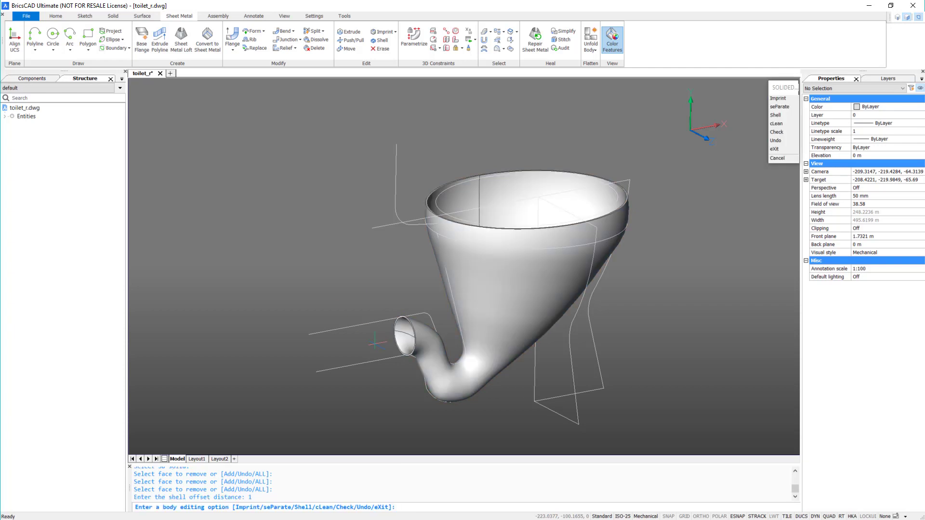
pyautogui.press('Return')
pyautogui.press('Return')
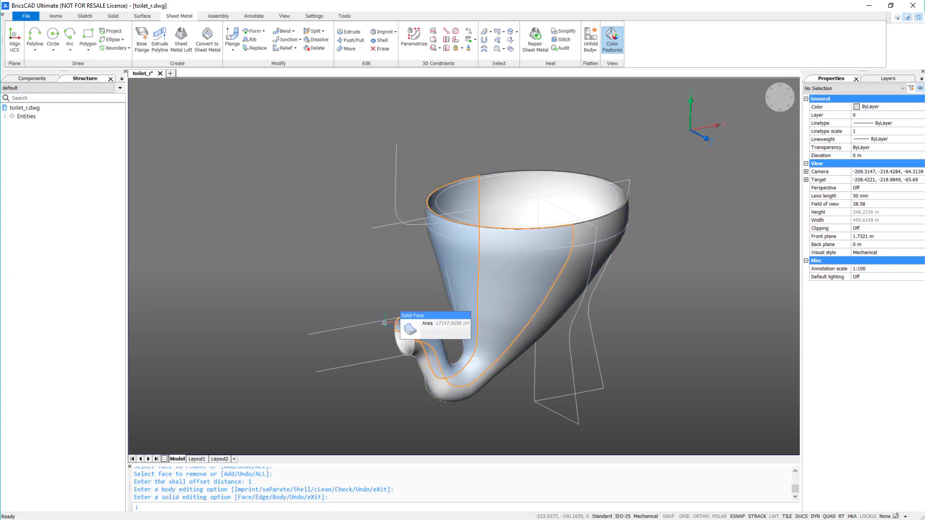
# Extrude the ring-shaped end face of the drain pipe to the endpoint of the upper pipe guide line.
pyautogui.scroll(6, 384, 323)
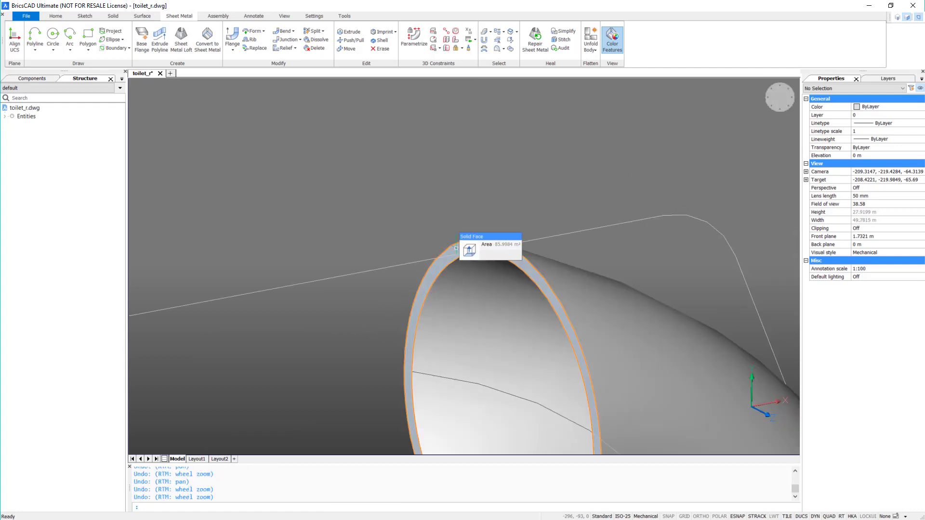
pyautogui.click(474, 254)
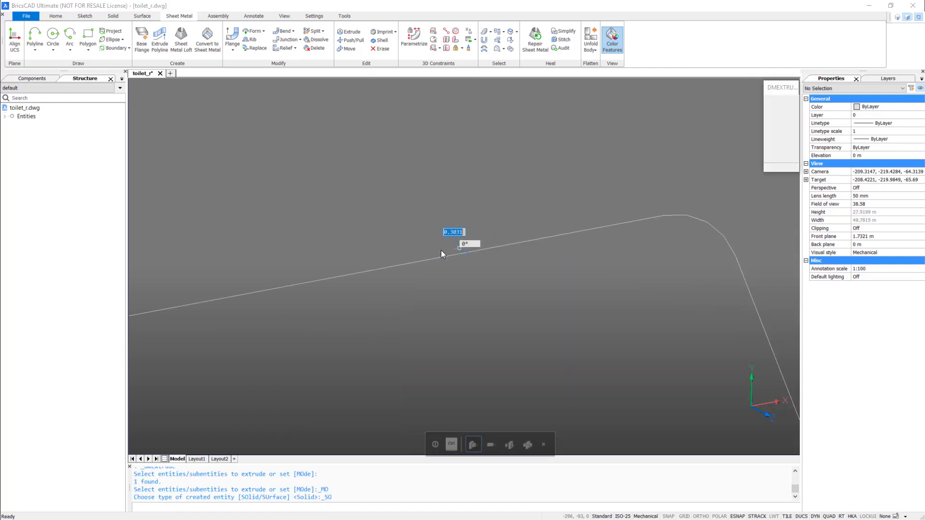
pyautogui.scroll(-5, 440, 250)
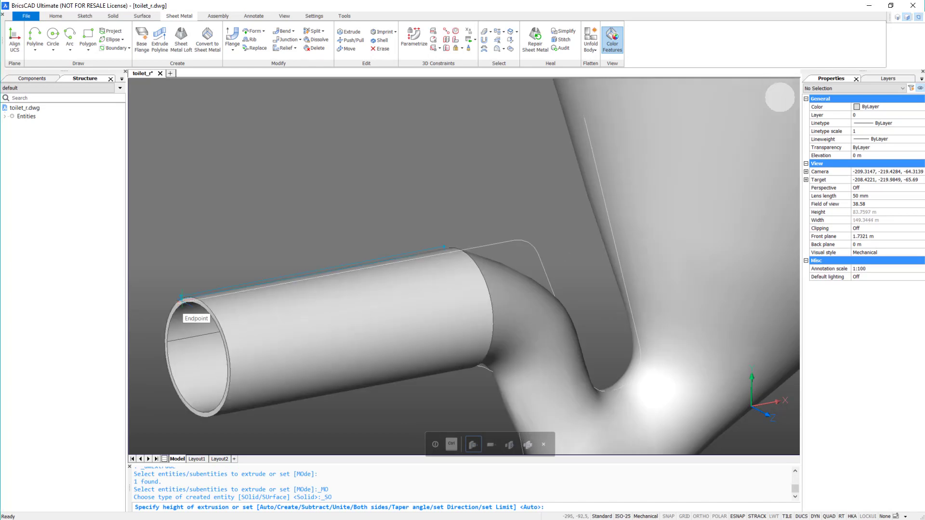
pyautogui.click(182, 299)
pyautogui.scroll(-5, 240, 258)
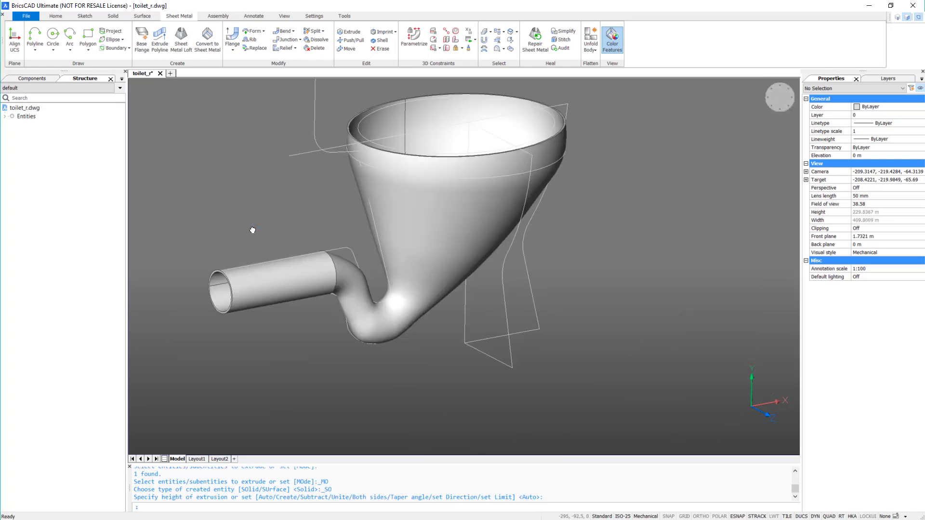
pyautogui.moveTo(253, 230); pyautogui.dragTo(279, 260, button='middle')
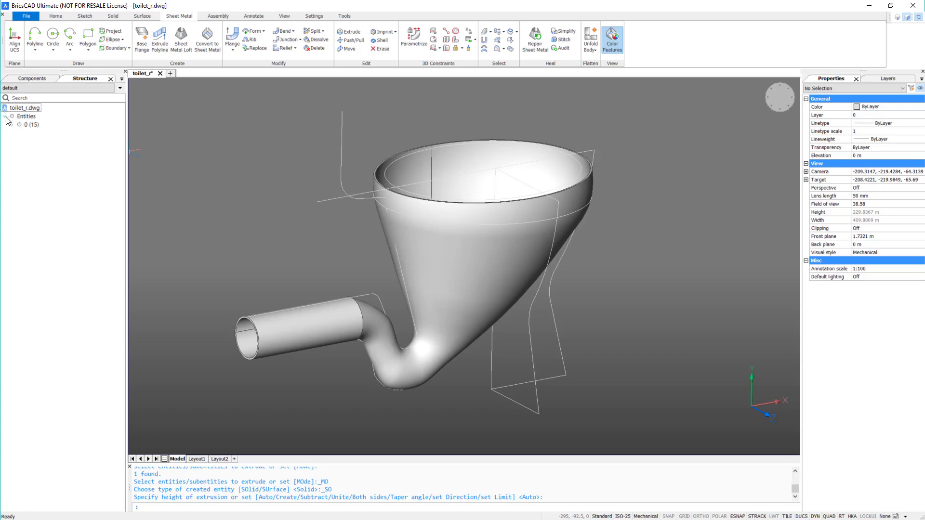
# Hide the 3D solid of the bowl and drain pipe through the drawing structure.
pyautogui.click(13, 125)
pyautogui.click(31, 134)
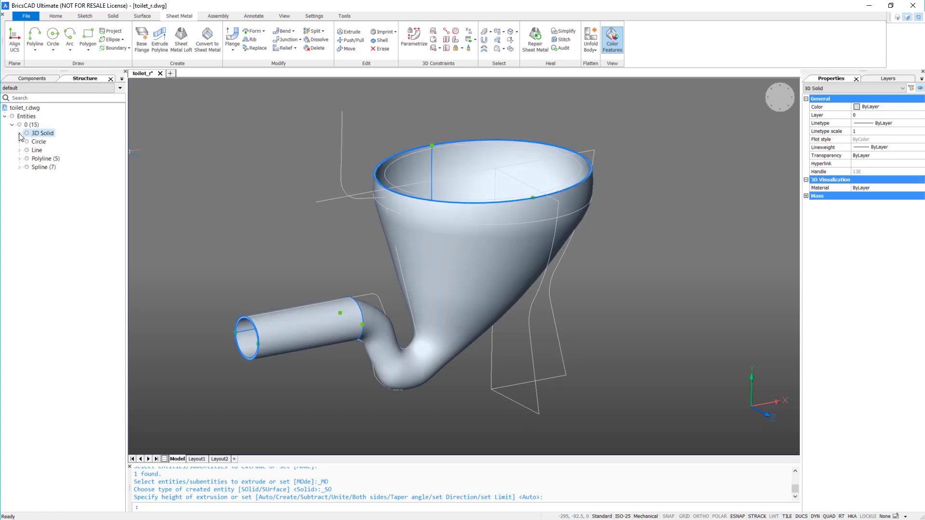
pyautogui.click(19, 134)
pyautogui.rightClick(46, 146)
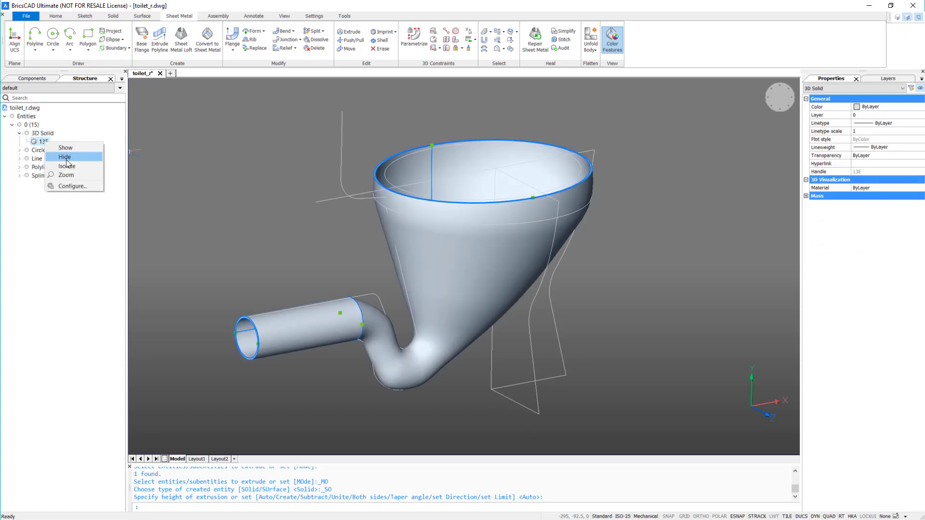
pyautogui.click(69, 163)
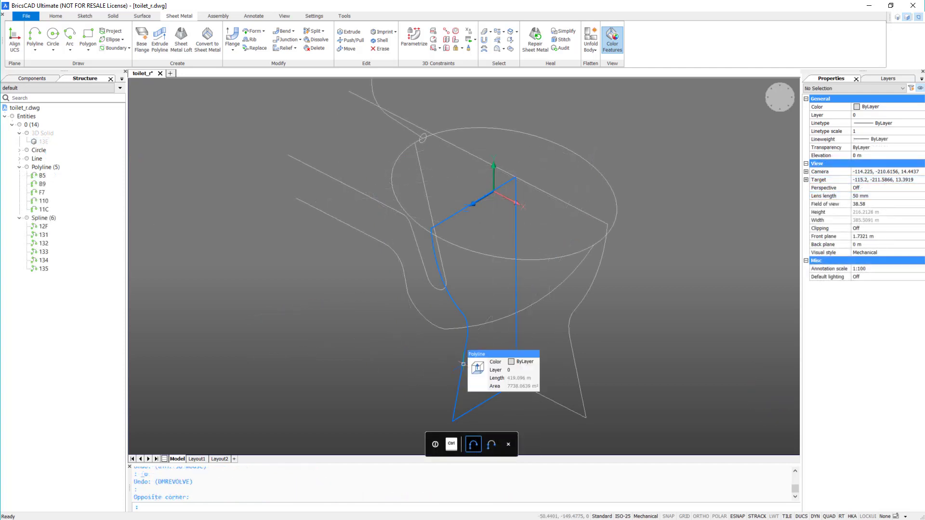
# Revolve the closed pedestal profile polyline half a turn around its vertical centre edge as a solid.
pyautogui.click(491, 369)
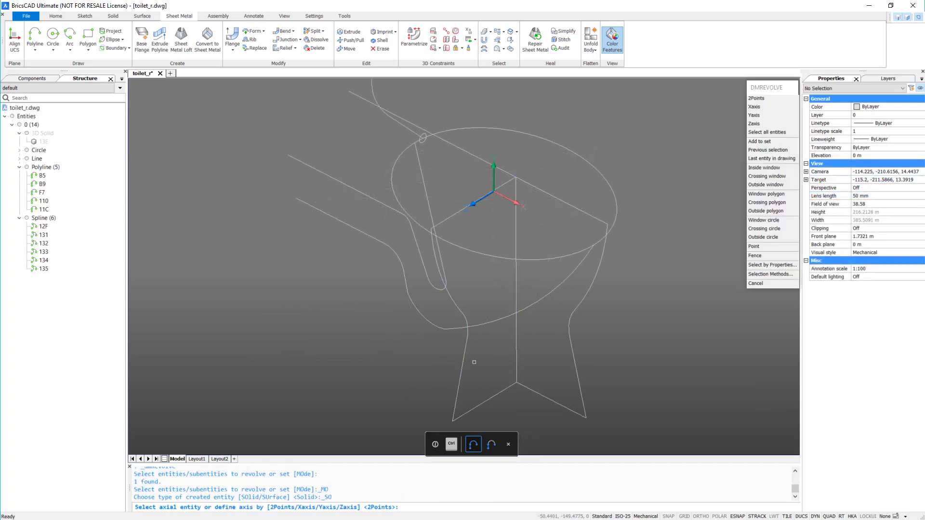
pyautogui.click(516, 340)
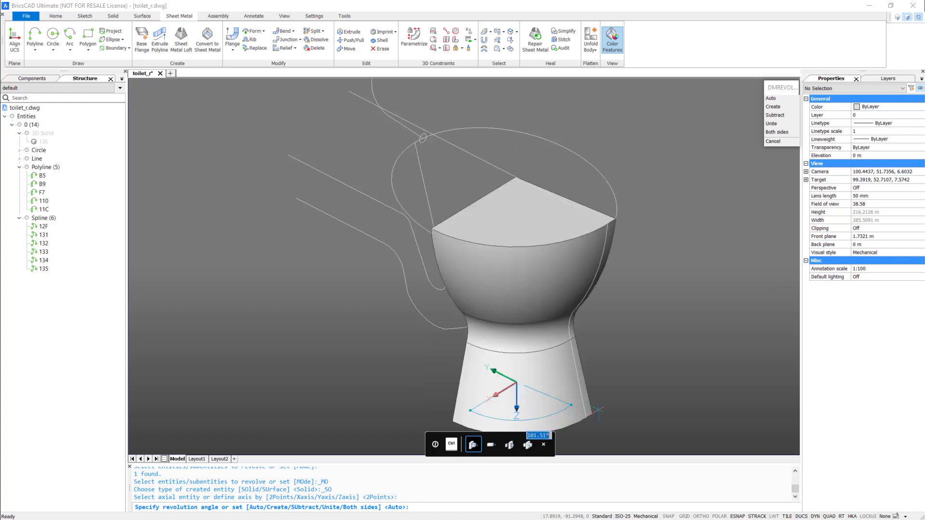
pyautogui.press('Return')
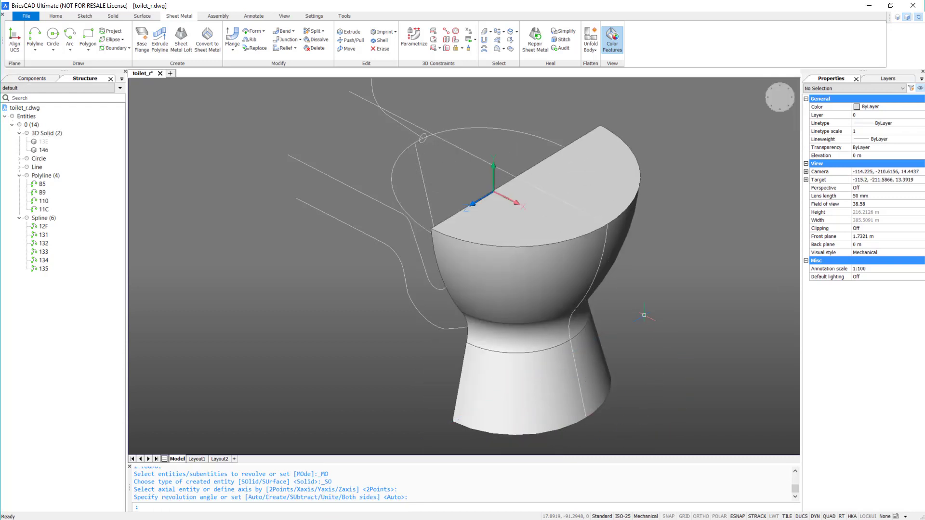
# Extrude the flat back face of the revolved pedestal by 75 with a 5° taper angle.
pyautogui.keyDown('shift'); pyautogui.moveTo(366, 275); pyautogui.dragTo(565, 258, button='middle'); pyautogui.keyUp('shift')
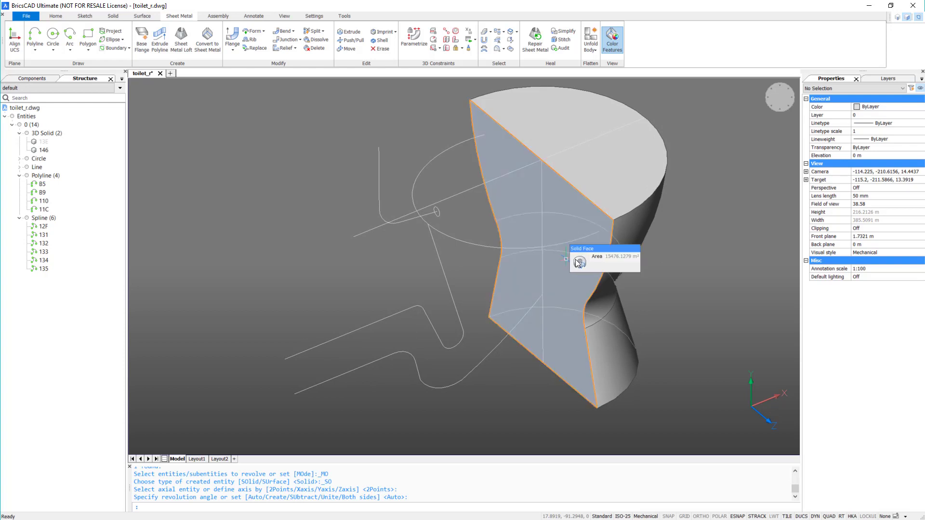
pyautogui.click(580, 264)
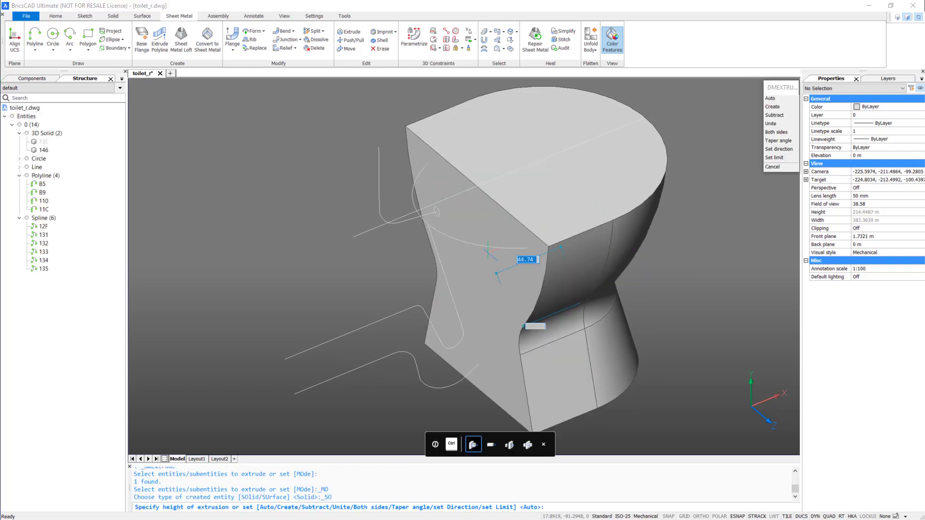
pyautogui.press('Tab')
pyautogui.write('5')
pyautogui.press('Tab')
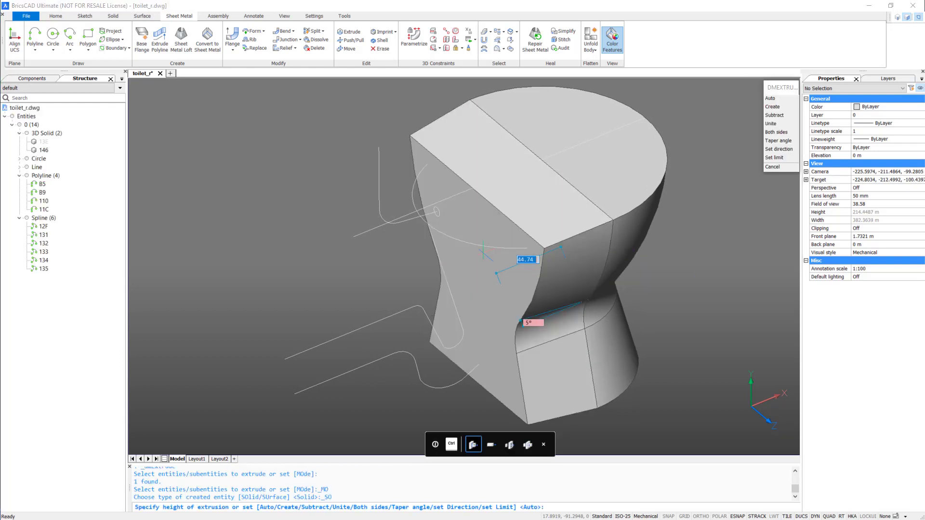
pyautogui.write('75')
pyautogui.press('Return')
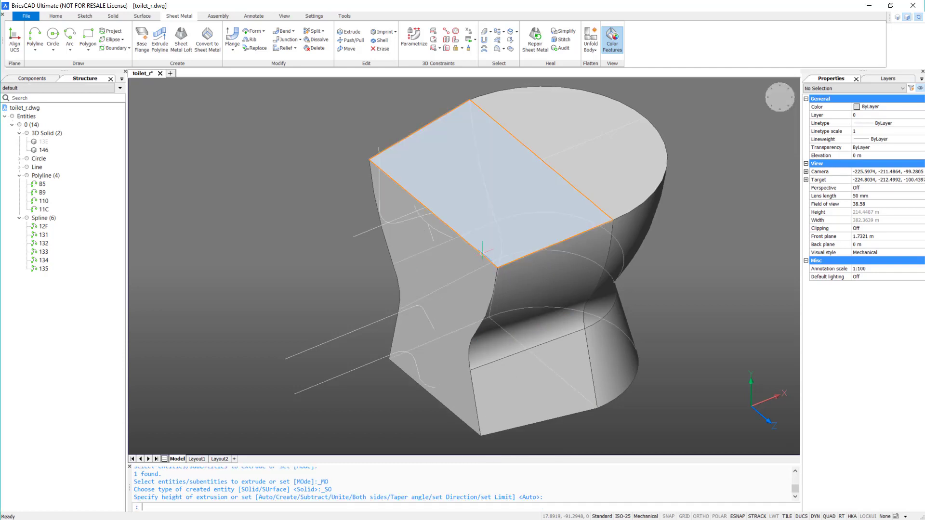
# Delete the slanted top and bottom faces of the tapered back section.
pyautogui.click(495, 238)
pyautogui.keyDown('shift'); pyautogui.moveTo(624, 364); pyautogui.dragTo(564, 270, button='middle'); pyautogui.keyUp('shift')
pyautogui.click(509, 359)
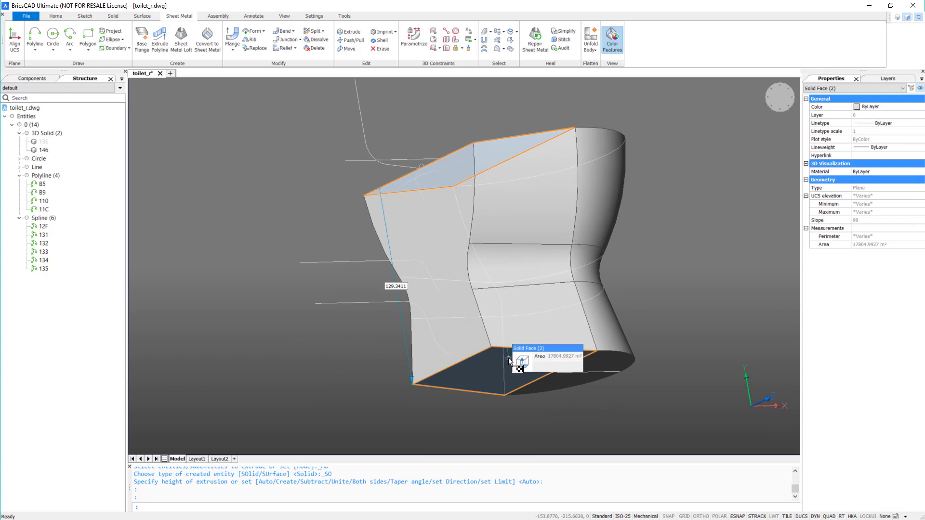
pyautogui.press('Delete')
# Extrude the pedestal's back face outward by about 60 without taper.
pyautogui.keyDown('shift'); pyautogui.moveTo(507, 357); pyautogui.dragTo(486, 286, button='middle'); pyautogui.keyUp('shift')
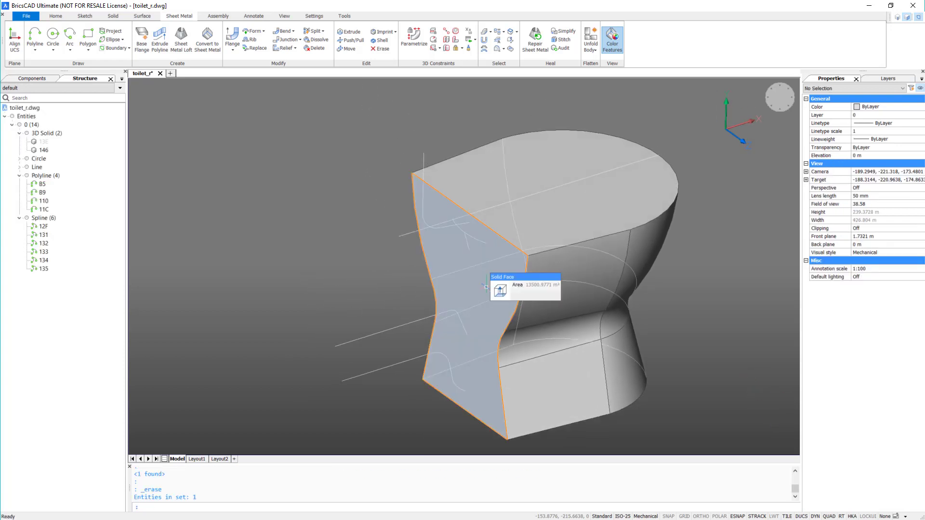
pyautogui.click(500, 291)
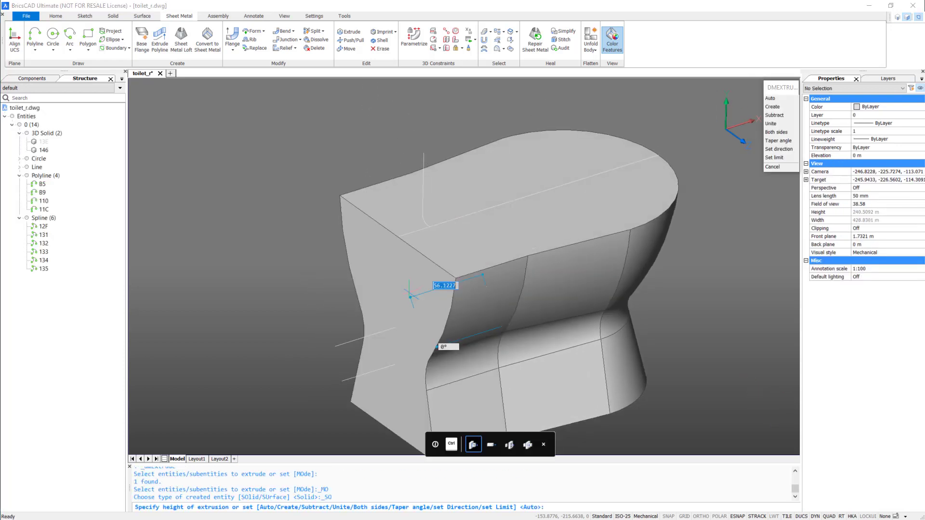
pyautogui.write('6')
pyautogui.press('Return')
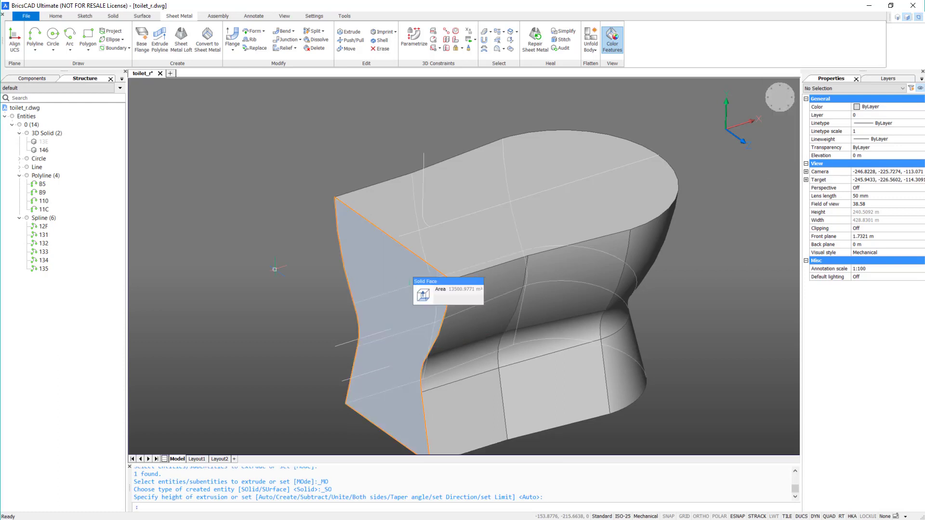
# Extrude the pedestal's top face upward by 10.
pyautogui.keyDown('shift'); pyautogui.moveTo(521, 255); pyautogui.dragTo(535, 244, button='middle'); pyautogui.keyUp('shift')
pyautogui.click(555, 255)
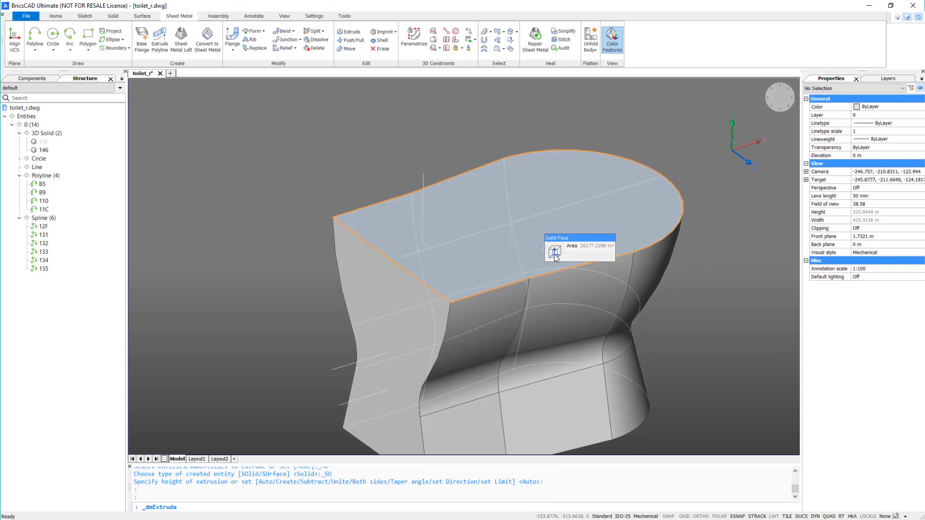
pyautogui.write('10')
pyautogui.press('Return')
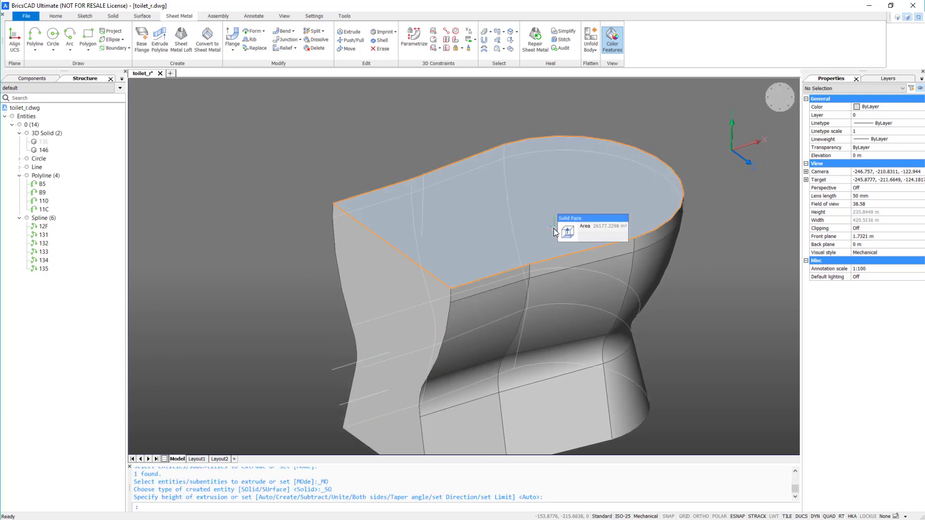
# View the pedestal straight from above.
pyautogui.keyDown('shift'); pyautogui.moveTo(711, 266); pyautogui.dragTo(758, 169, button='middle'); pyautogui.keyUp('shift')
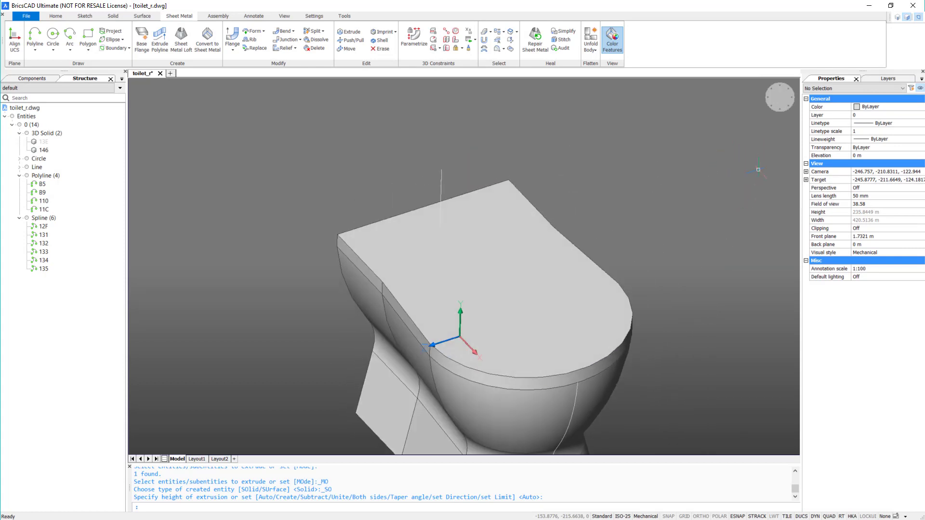
pyautogui.click(778, 99)
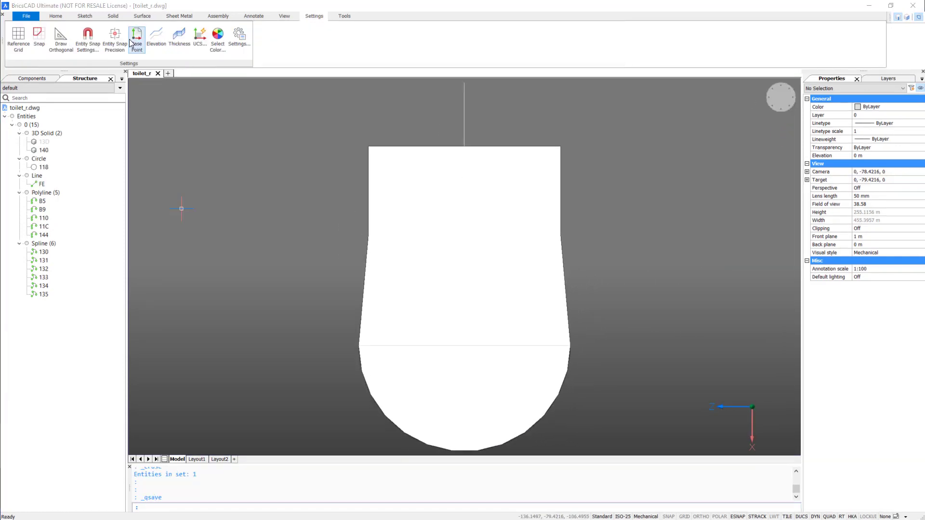
# Draw the front elliptical arc on the pedestal's top face, centred on its crosswise edge's midpoint, with radii of about 60.
pyautogui.click(112, 17)
pyautogui.click(122, 39)
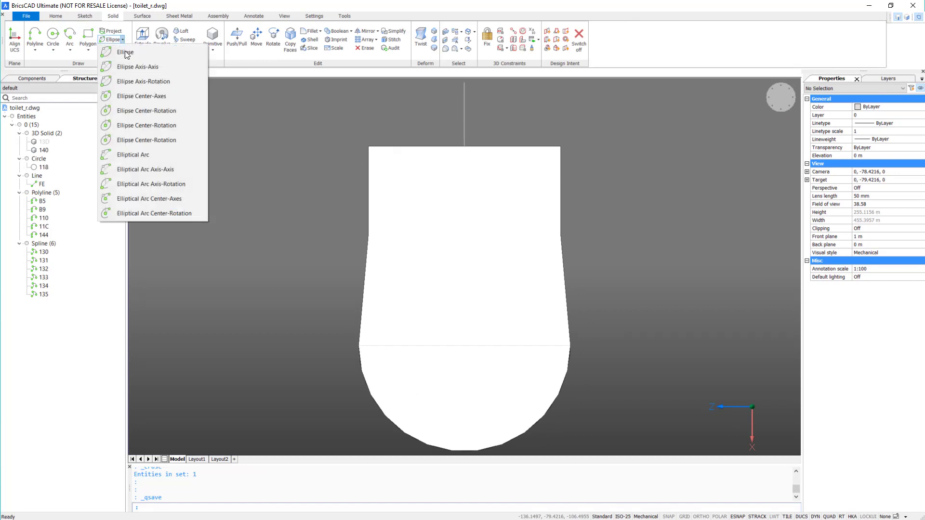
pyautogui.click(145, 199)
pyautogui.keyDown('shift'); pyautogui.rightClick(471, 357); pyautogui.keyUp('shift')
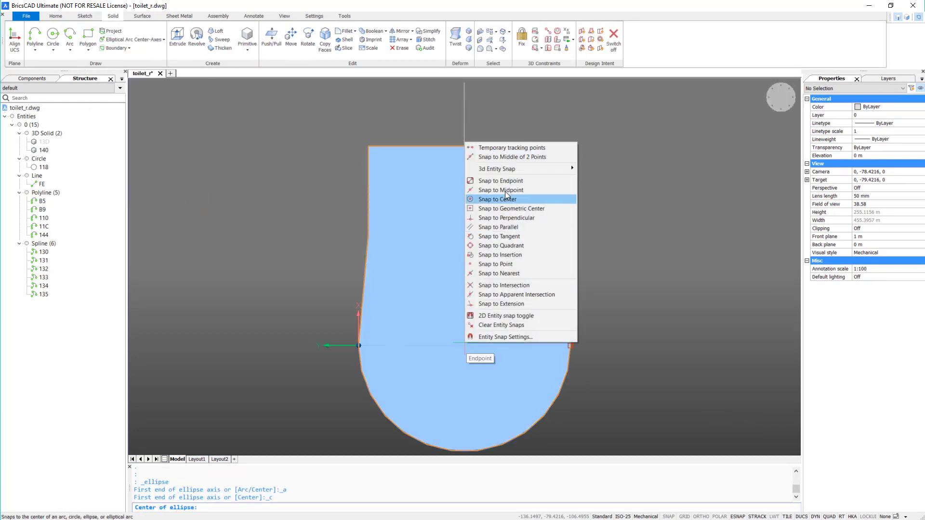
pyautogui.click(497, 197)
pyautogui.click(465, 345)
pyautogui.keyDown('shift'); pyautogui.rightClick(401, 345); pyautogui.keyUp('shift')
pyautogui.click(424, 331)
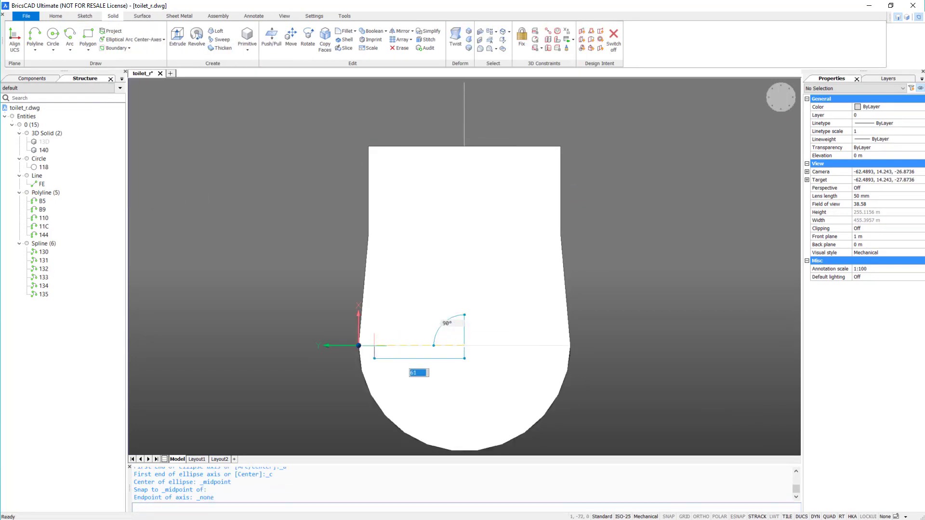
pyautogui.click(376, 345)
pyautogui.click(466, 436)
pyautogui.click(376, 345)
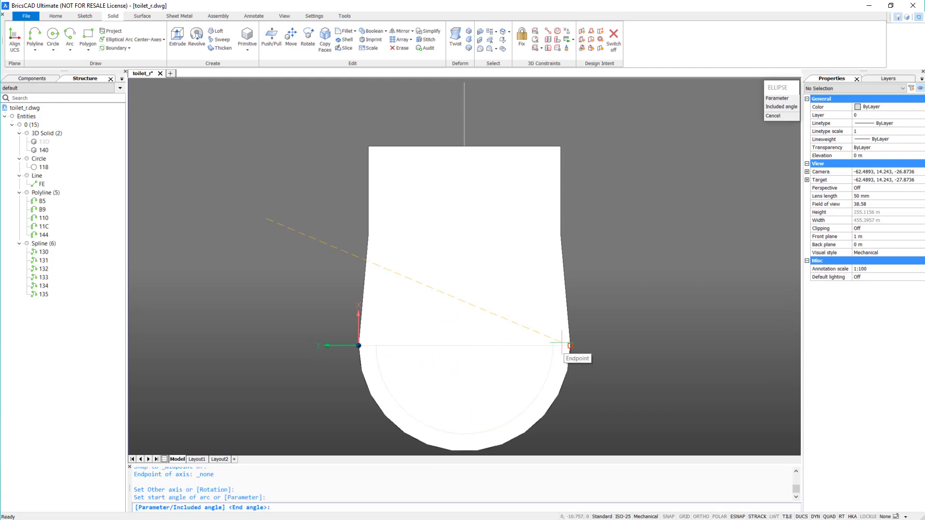
pyautogui.click(558, 346)
# Draw a deeper elliptical arc toward the pedestal's back, connecting both ends of the front arc to close the oval.
pyautogui.click(164, 40)
pyautogui.click(140, 184)
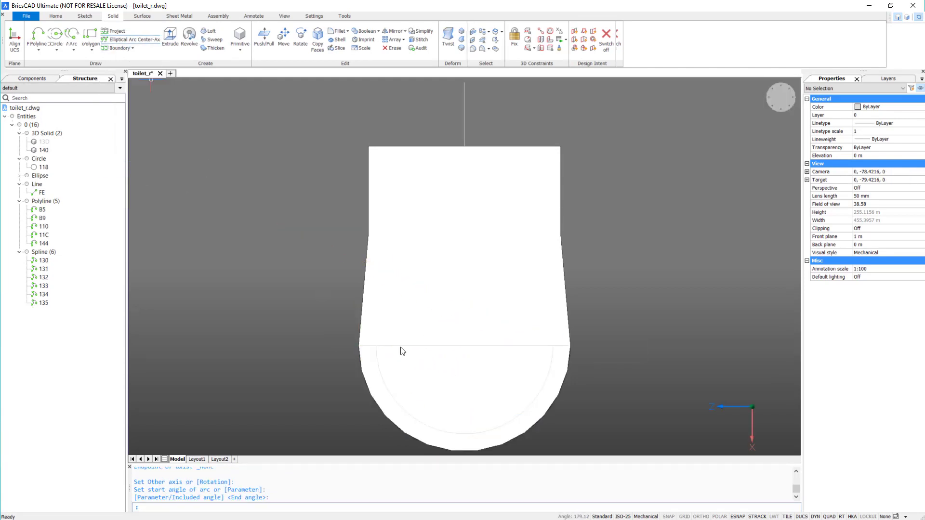
pyautogui.click(552, 345)
pyautogui.click(376, 346)
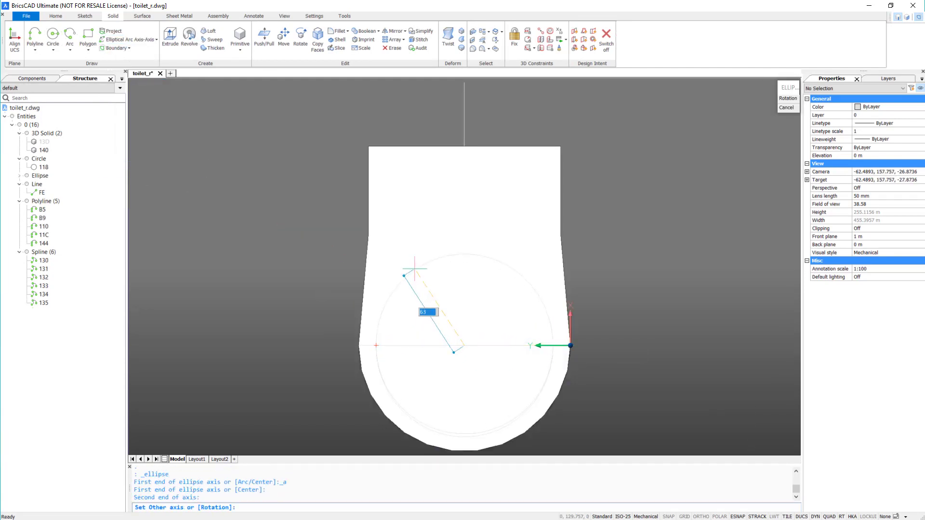
pyautogui.click(464, 225)
pyautogui.click(554, 346)
pyautogui.click(377, 345)
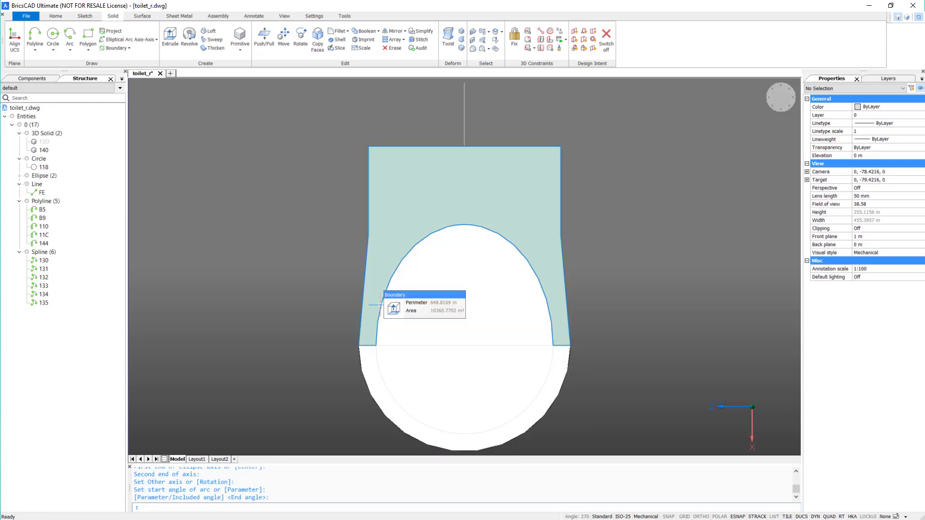
# Join the front and back elliptical arcs into a single closed oval curve.
pyautogui.click(376, 348)
pyautogui.press('Tab')
pyautogui.press('Tab')
pyautogui.click(376, 352)
pyautogui.write('join')
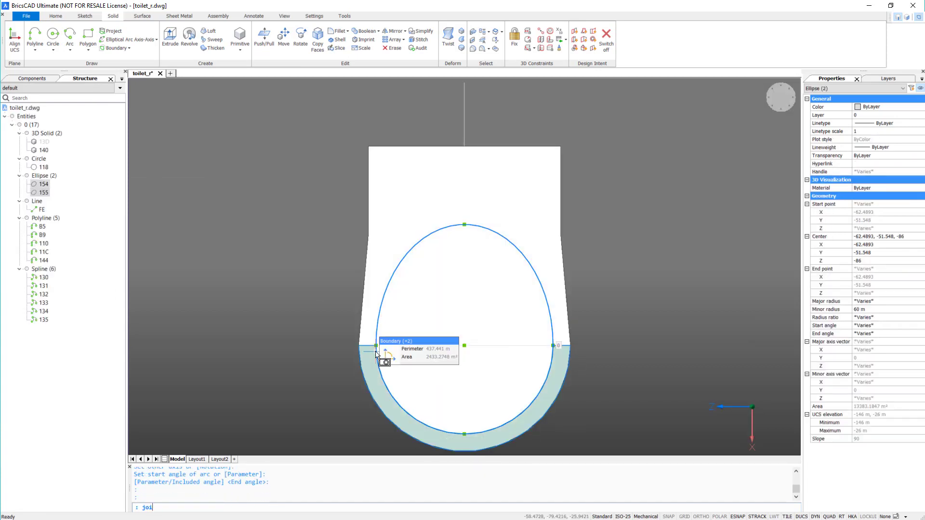
pyautogui.press('Return')
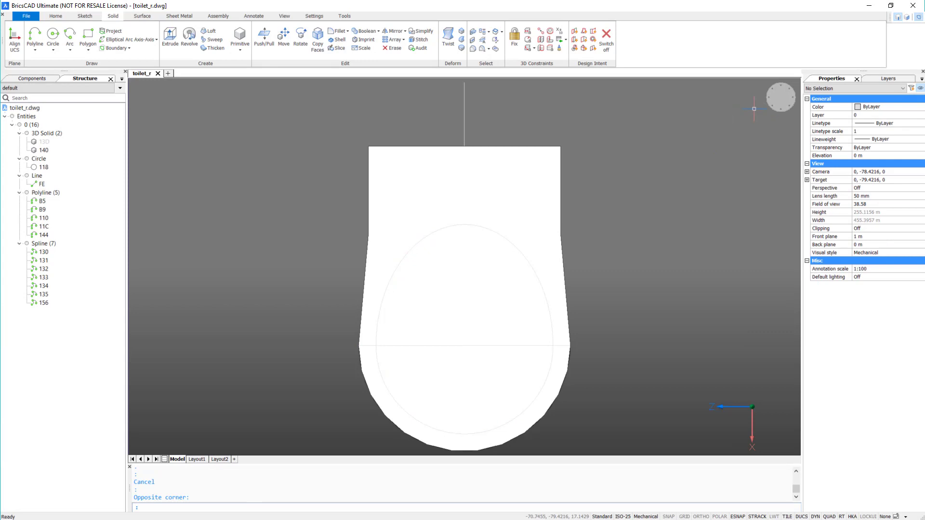
# Cut the oval down into the pedestal's top by extruding it 15 deep with a 20° taper.
pyautogui.click(772, 106)
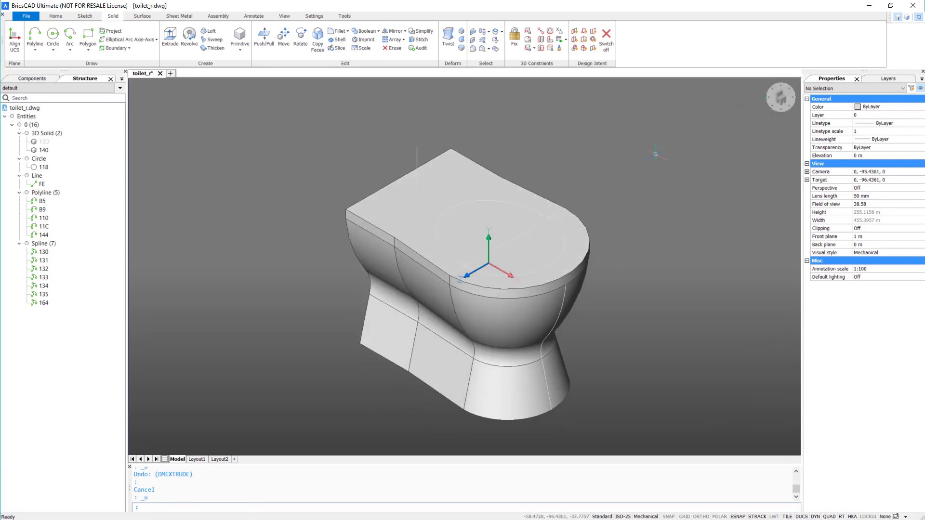
pyautogui.click(520, 209)
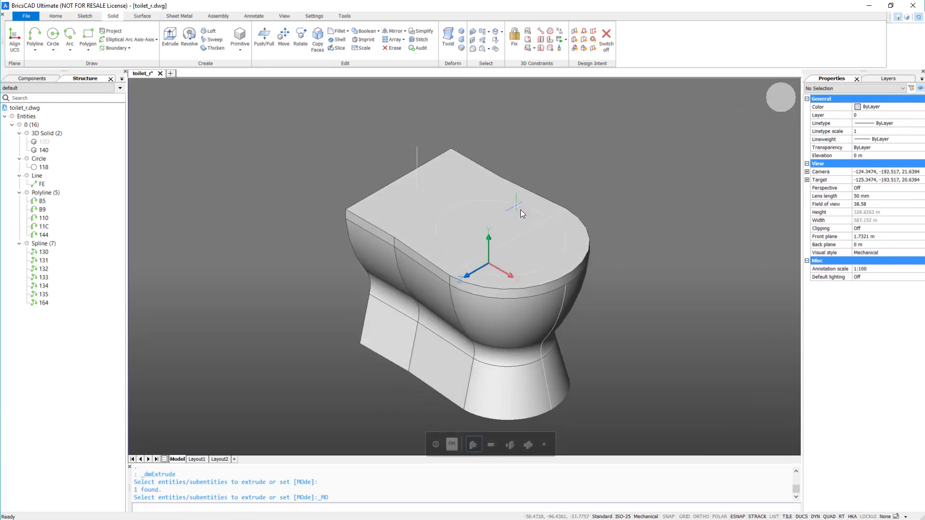
pyautogui.press('Tab')
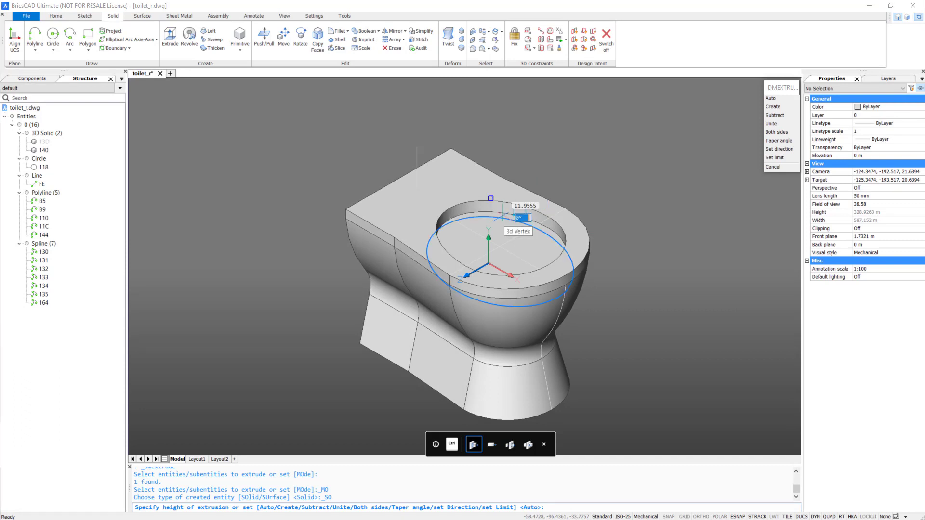
pyautogui.write('20')
pyautogui.press('Tab')
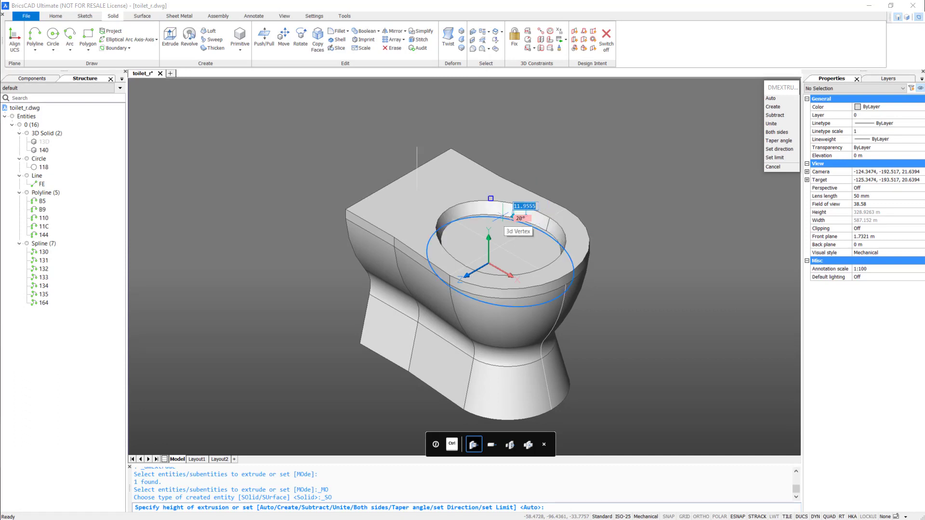
pyautogui.write('15')
pyautogui.press('Return')
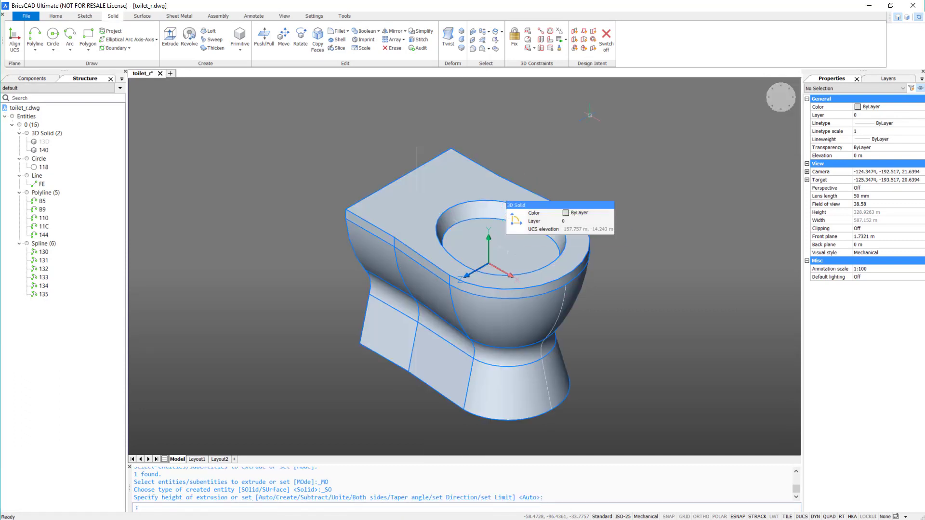
# Fillet the outer front and side edges of the pedestal's top face together with the oval opening's upper edge.
pyautogui.click(489, 170)
pyautogui.click(533, 194)
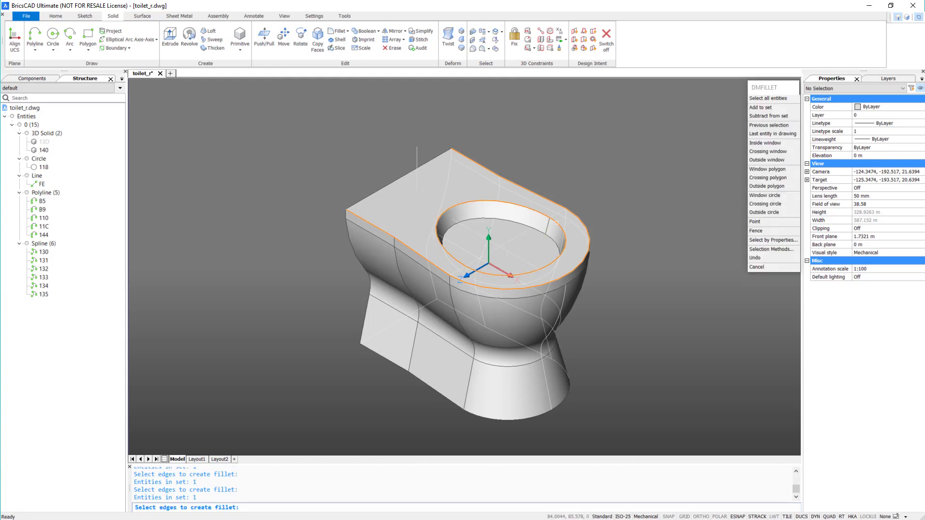
pyautogui.press('Return')
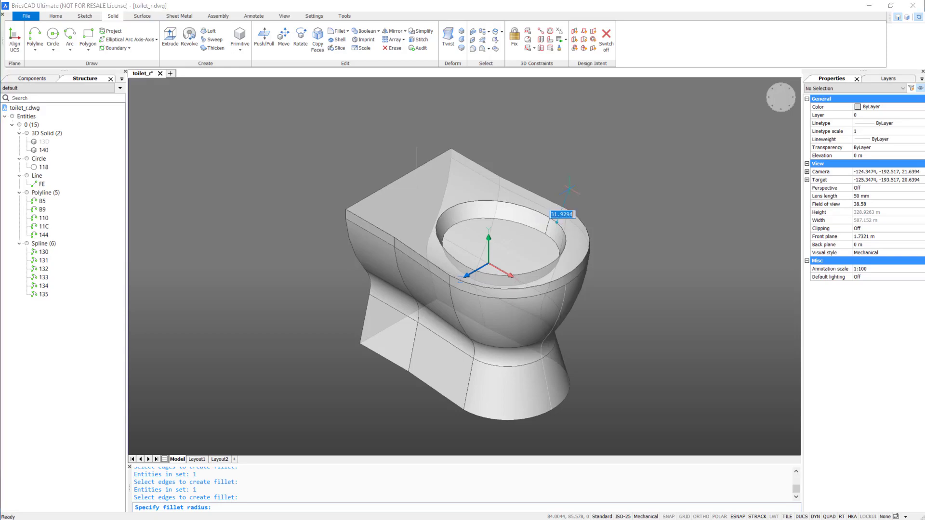
pyautogui.press('Return')
# Shell the pedestal with an offset of 1, removing the opening's floor, the back face and the bottom face.
pyautogui.write('s')
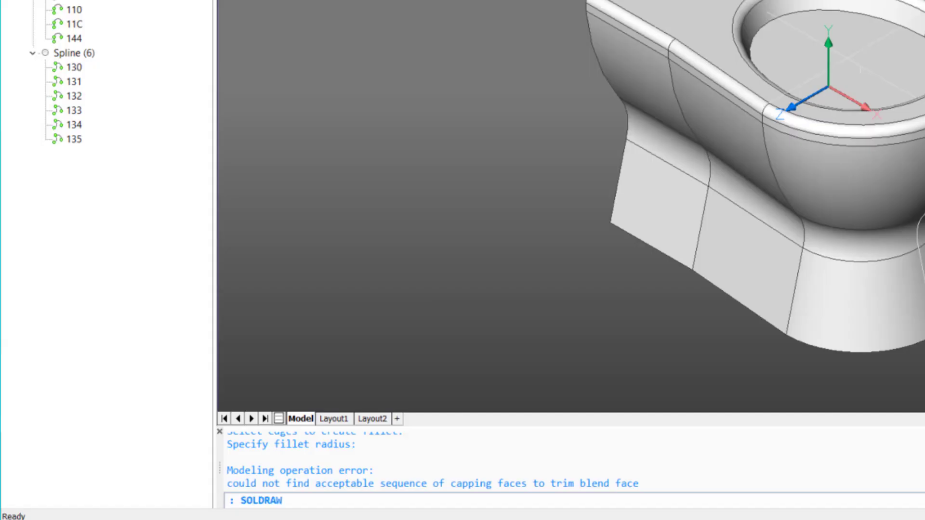
pyautogui.press('Down')
pyautogui.press('Down')
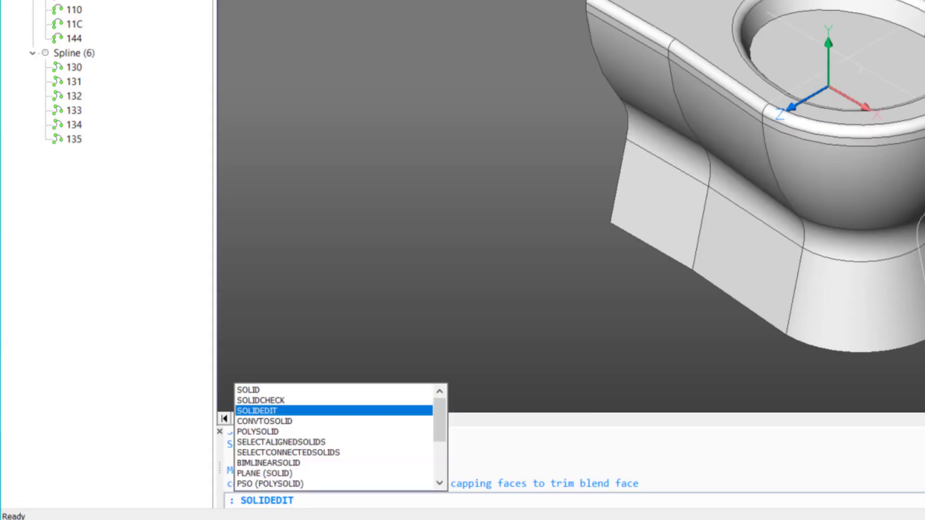
pyautogui.press('Return')
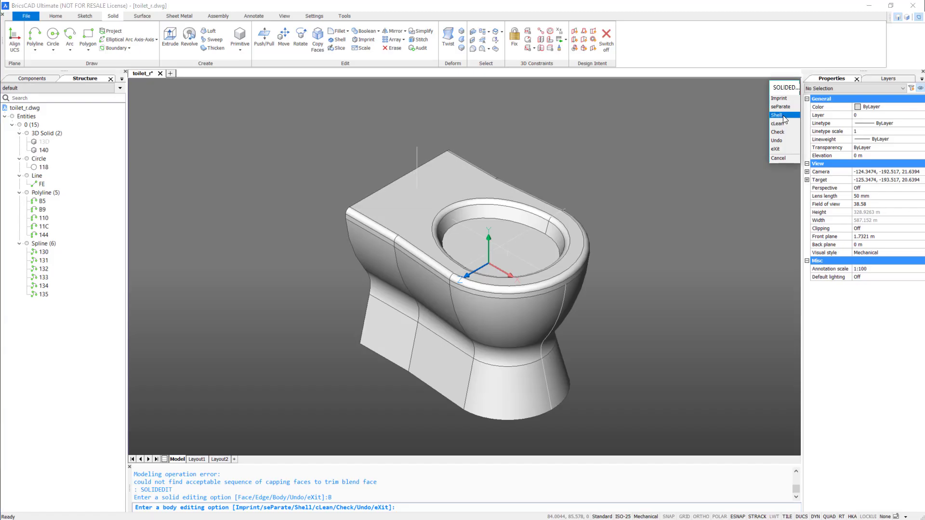
pyautogui.click(684, 198)
pyautogui.click(219, 422)
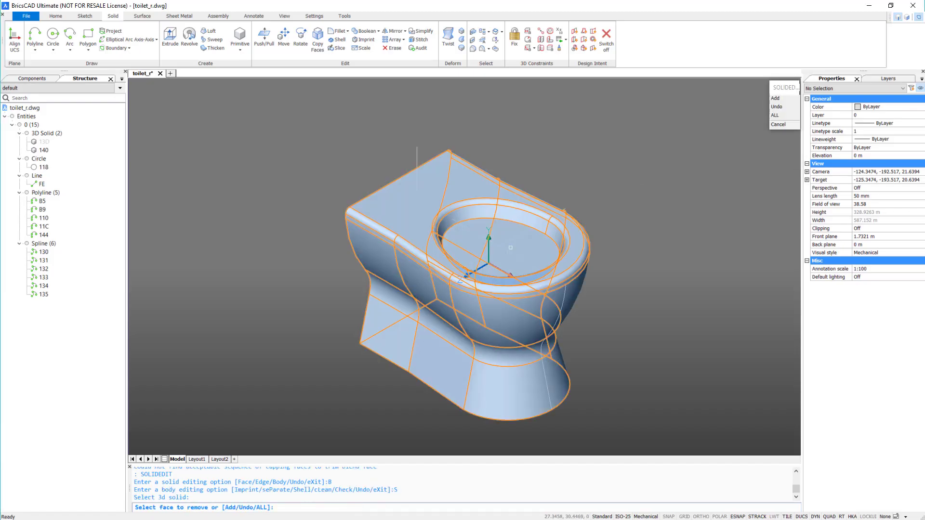
pyautogui.click(514, 246)
pyautogui.keyDown('shift'); pyautogui.moveTo(514, 245); pyautogui.dragTo(461, 336, button='middle'); pyautogui.keyUp('shift')
pyautogui.click(440, 290)
pyautogui.click(460, 336)
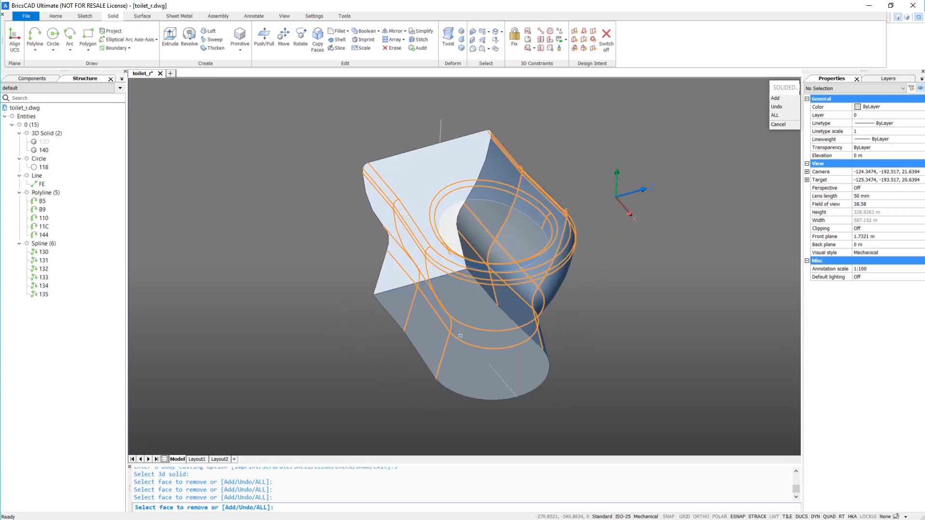
pyautogui.press('Return')
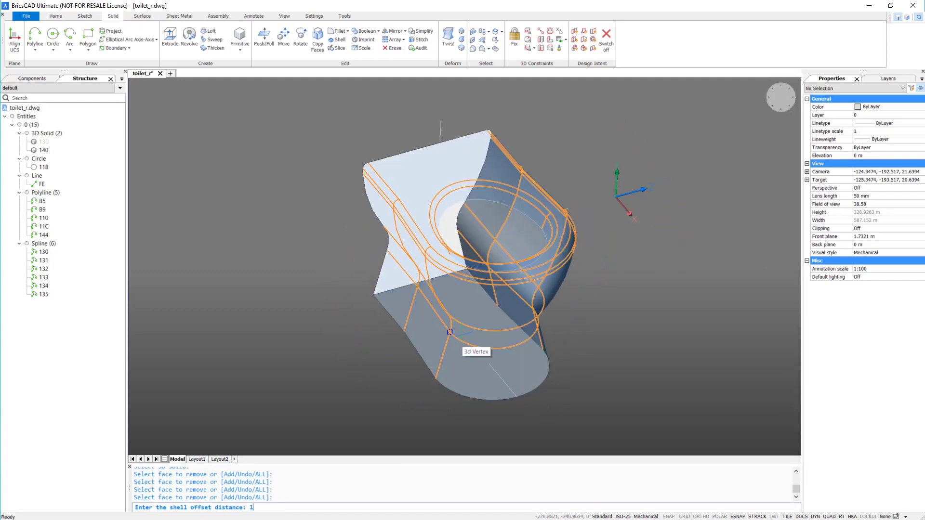
pyautogui.press('Return')
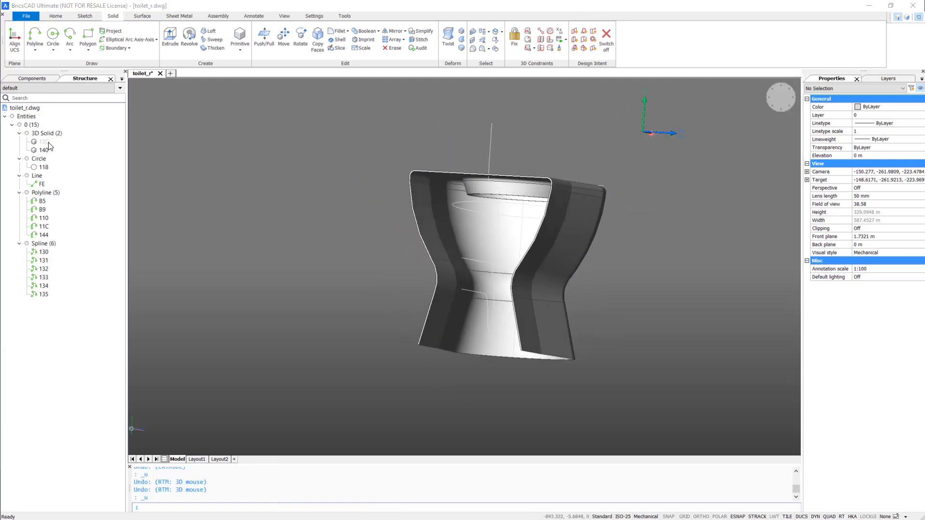
# Show the hidden bowl and drain pipe solid again inside the shelled pedestal.
pyautogui.click(44, 142)
pyautogui.rightClick(49, 143)
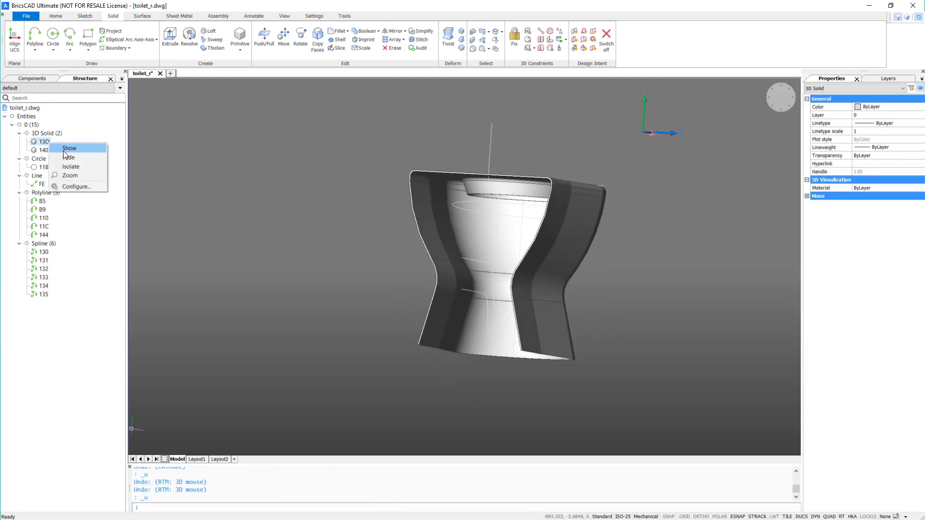
pyautogui.click(63, 150)
pyautogui.click(635, 224)
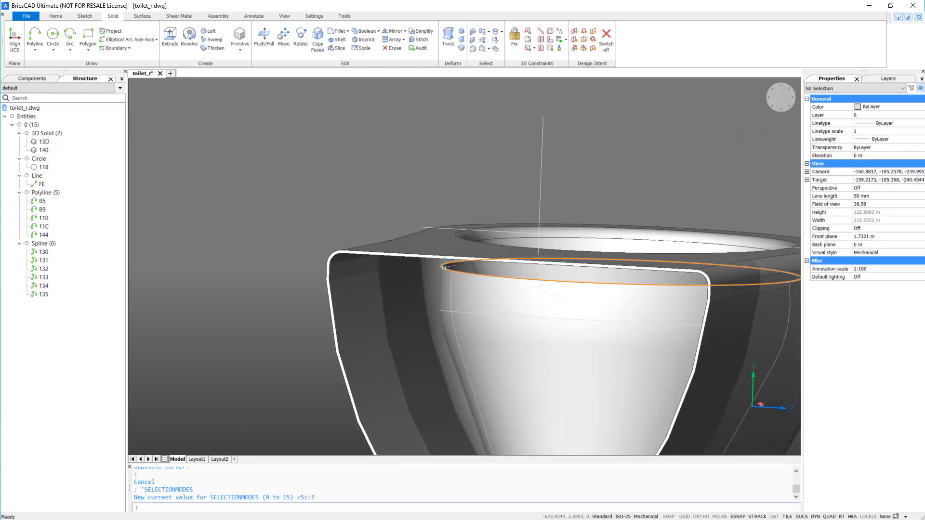
# Extrude the rim where the bowl meets the pedestal's oval opening so that both solids unite into one.
pyautogui.moveTo(443, 267)
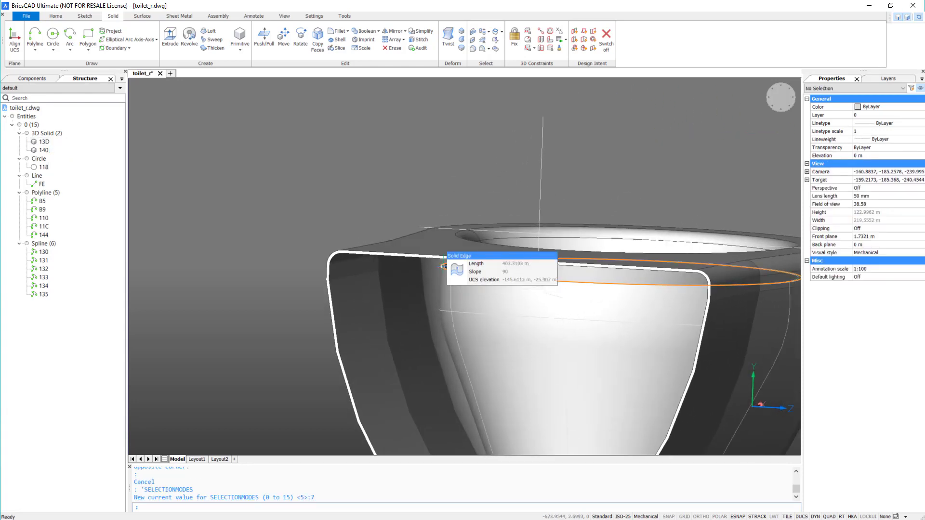
pyautogui.press('Tab')
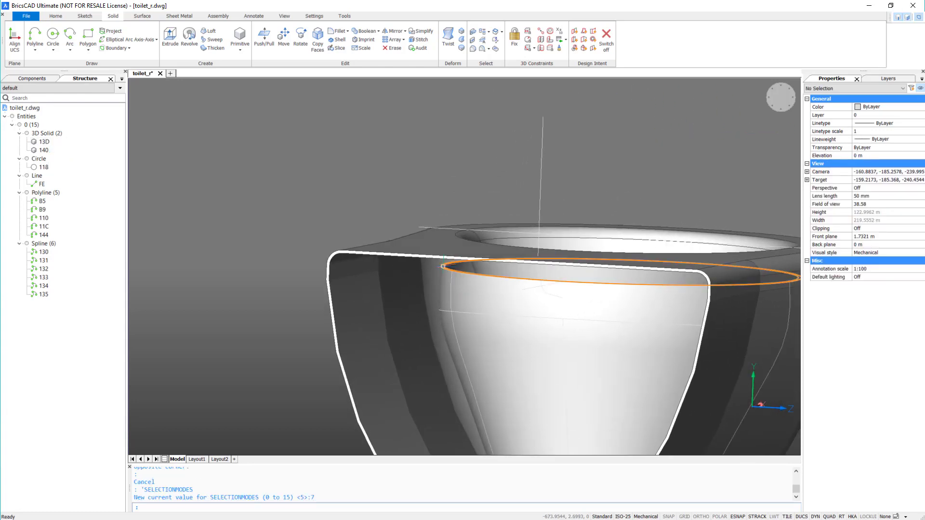
pyautogui.click(458, 268)
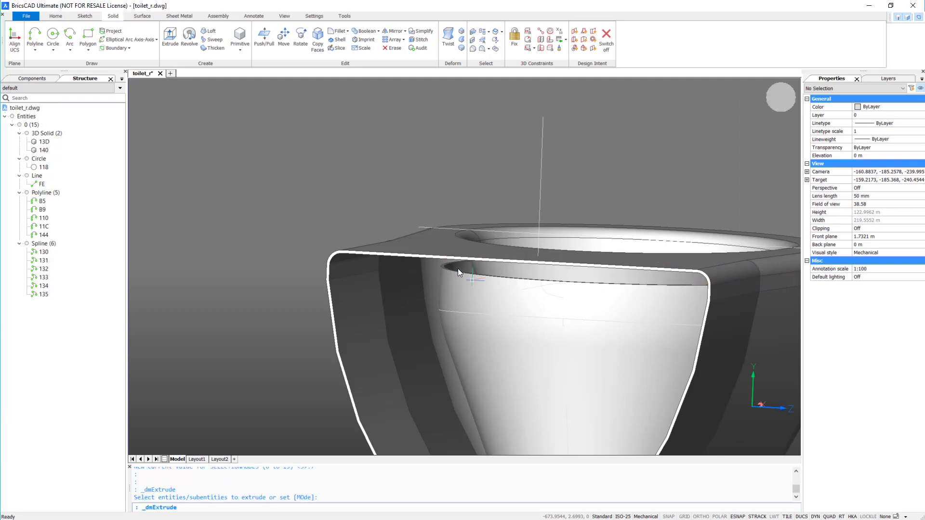
pyautogui.click(466, 230)
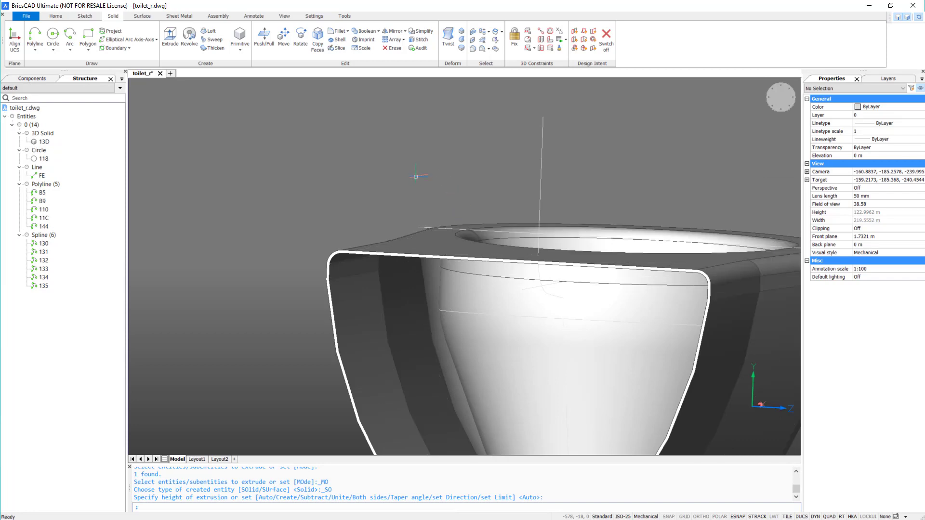
# Check the united toilet solid from several angles and hide it, leaving the construction curves shown.
pyautogui.click(44, 143)
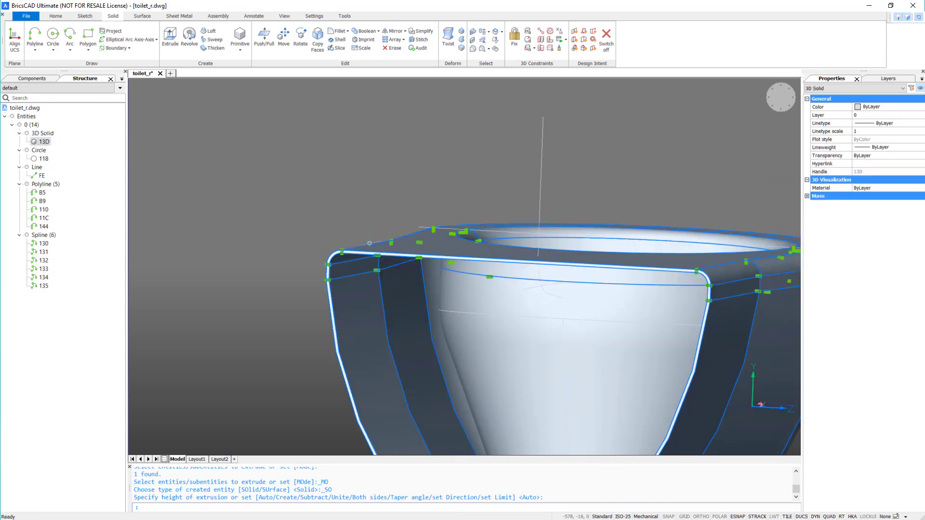
pyautogui.scroll(-5, 534, 285)
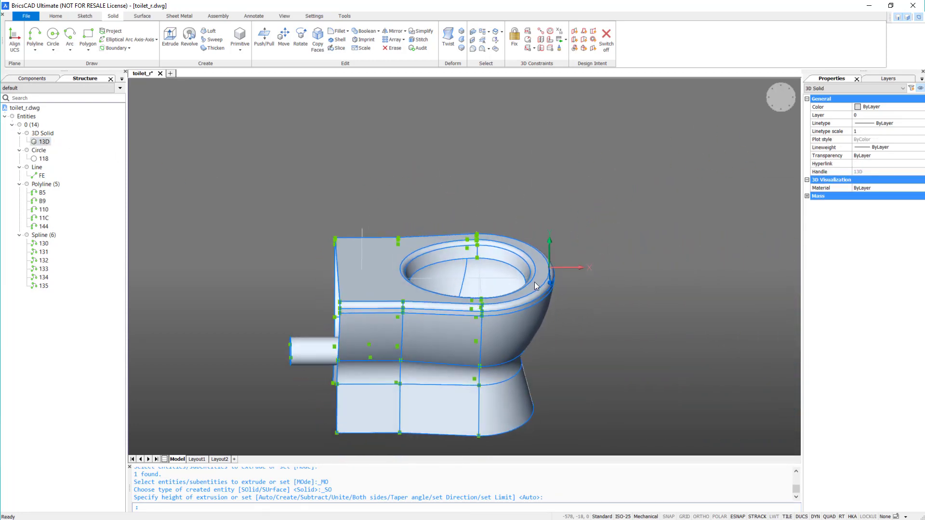
pyautogui.keyDown('shift'); pyautogui.moveTo(535, 285); pyautogui.dragTo(625, 309, button='middle'); pyautogui.keyUp('shift')
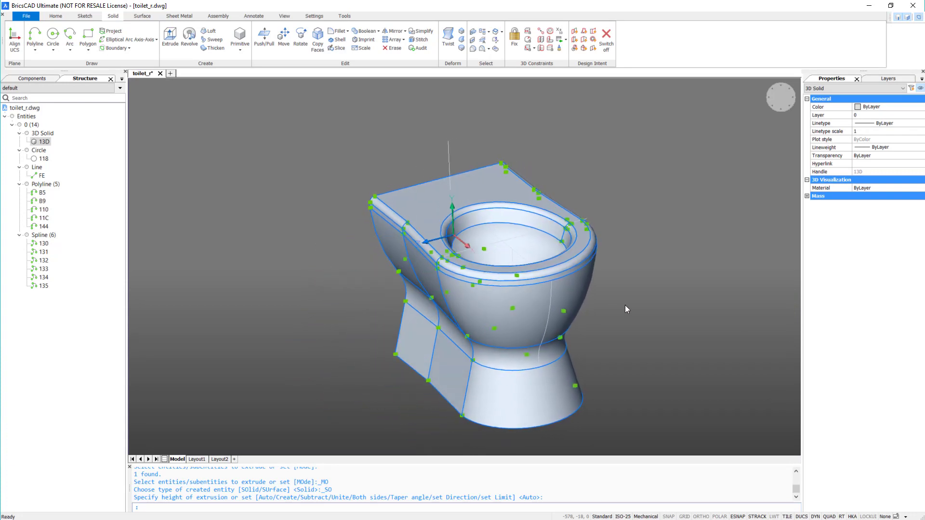
pyautogui.press('Escape')
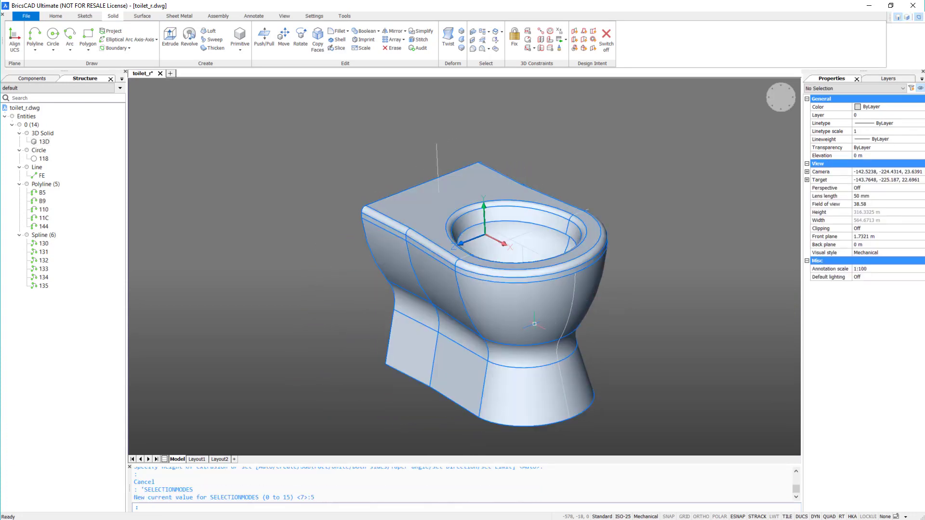
pyautogui.moveTo(534, 324)
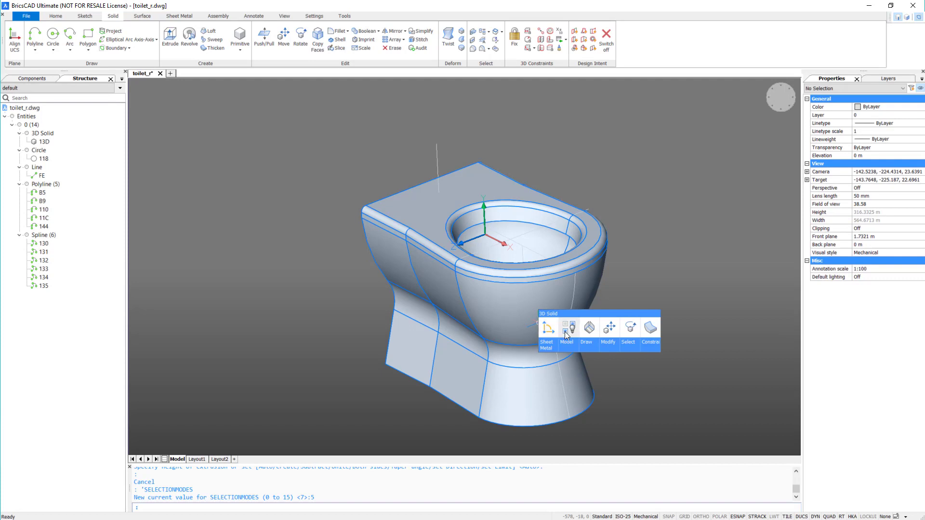
pyautogui.click(564, 332)
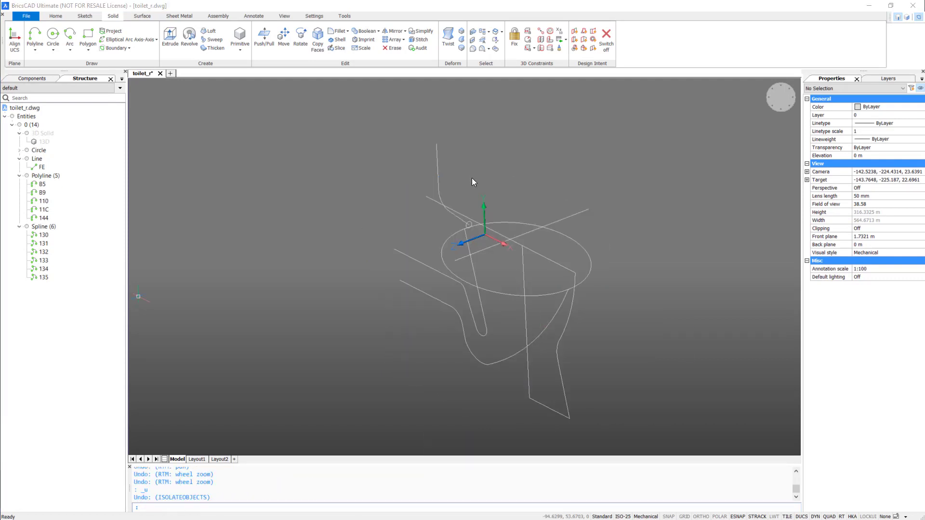
# Isolate the open L-shaped polyline behind the bowl so that all other entities are hidden.
pyautogui.click(472, 178)
pyautogui.click(413, 146)
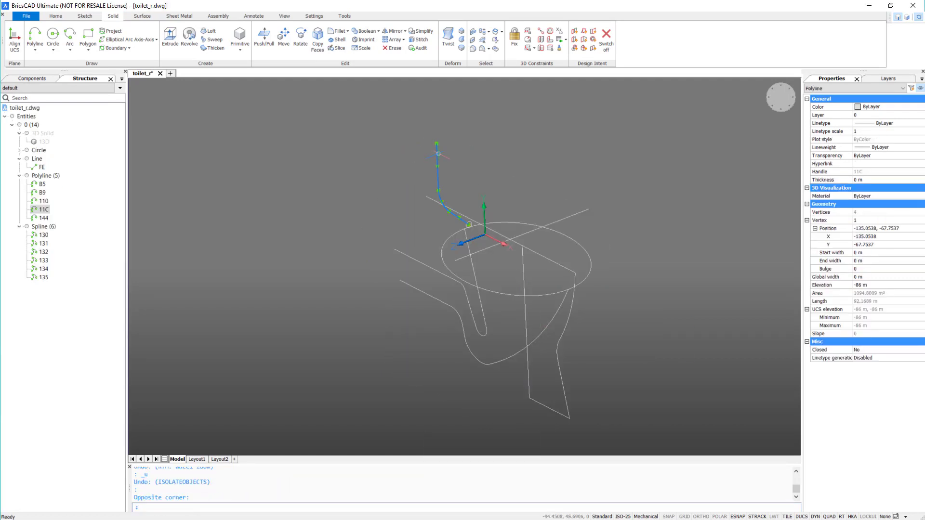
pyautogui.click(450, 154)
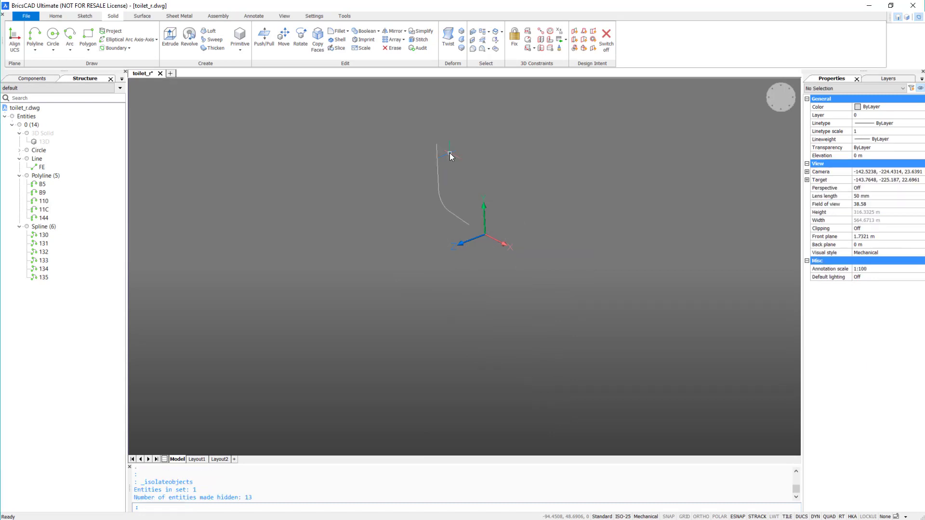
pyautogui.scroll(3, 469, 133)
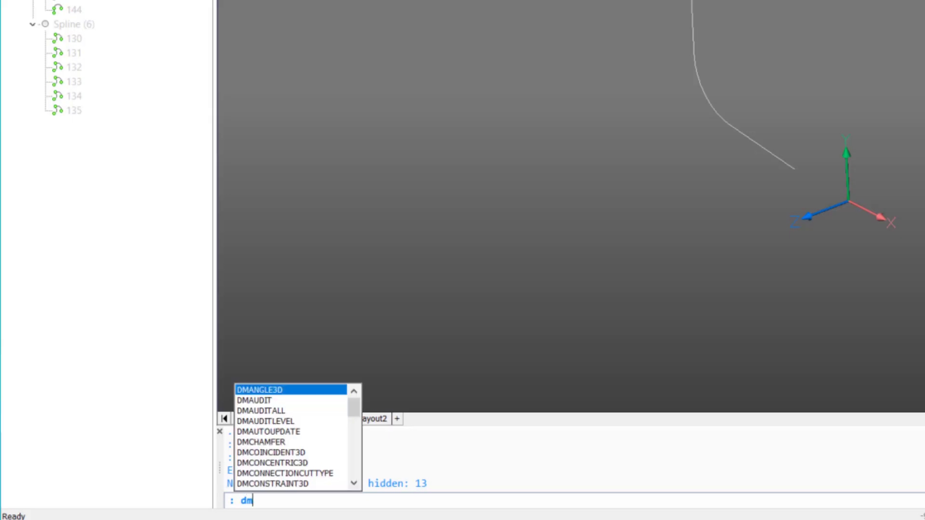
# Thicken the isolated L-shaped polyline into a round solid pipe using DMTHICKEN with a single-side thickness.
pyautogui.write('th')
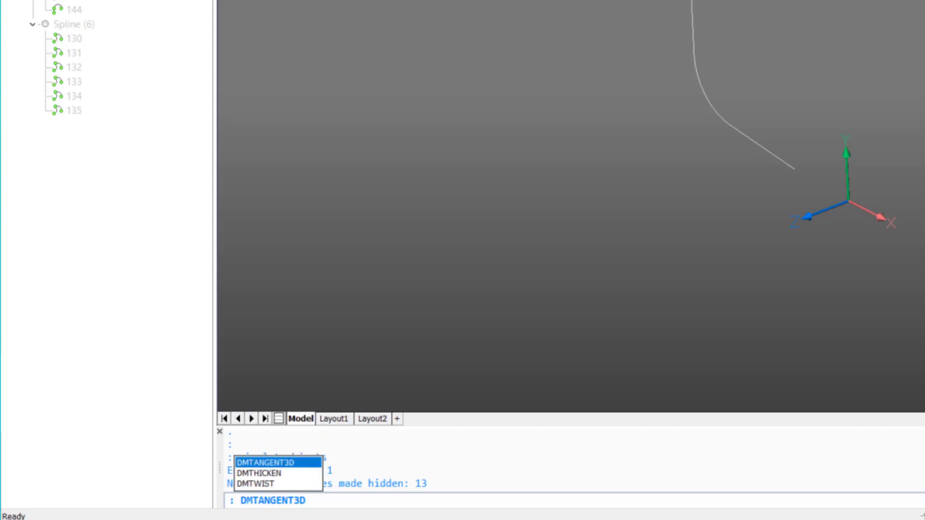
pyautogui.press('Return')
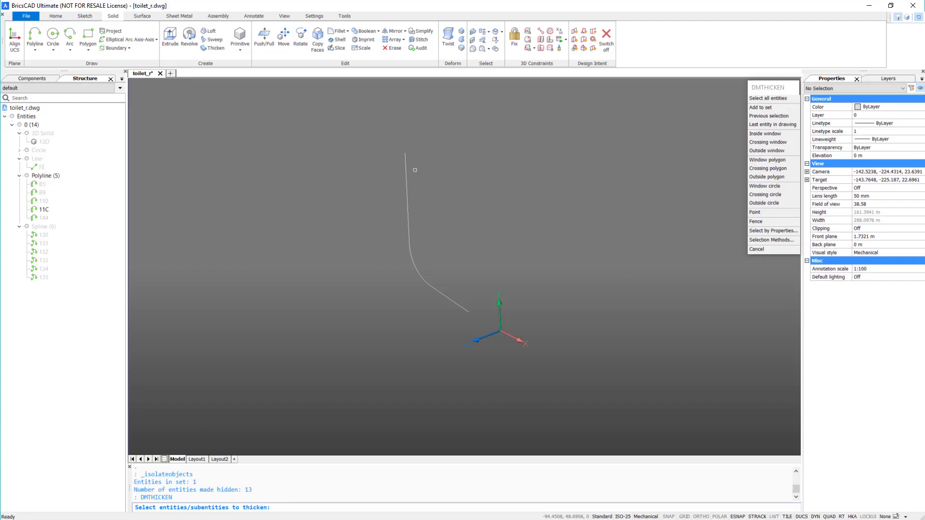
pyautogui.click(408, 172)
pyautogui.rightClick(406, 161)
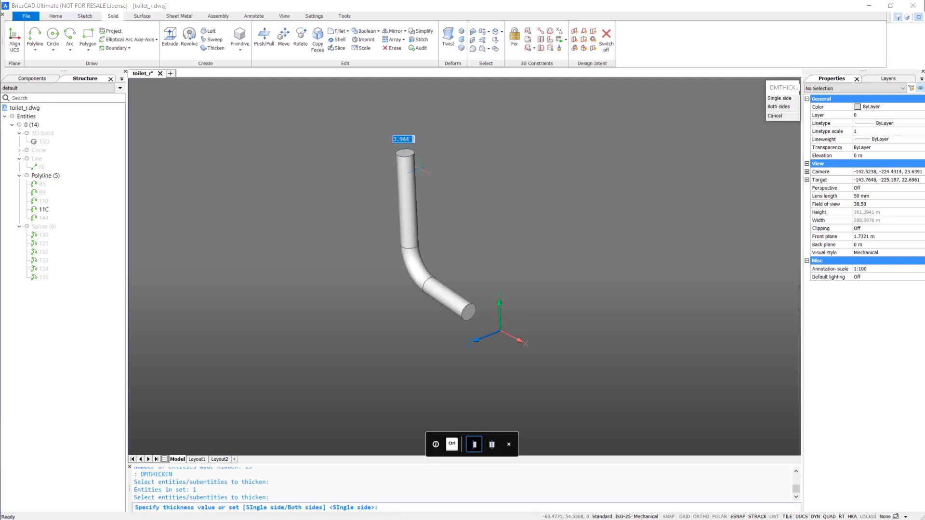
# Shell the bent pipe with an offset of 0.5, removing both circular end faces.
pyautogui.write('s')
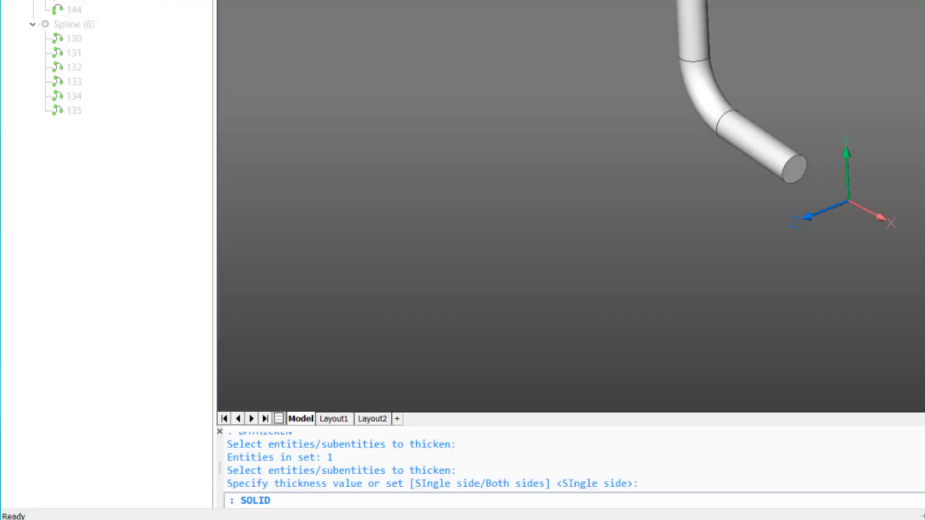
pyautogui.press('Return')
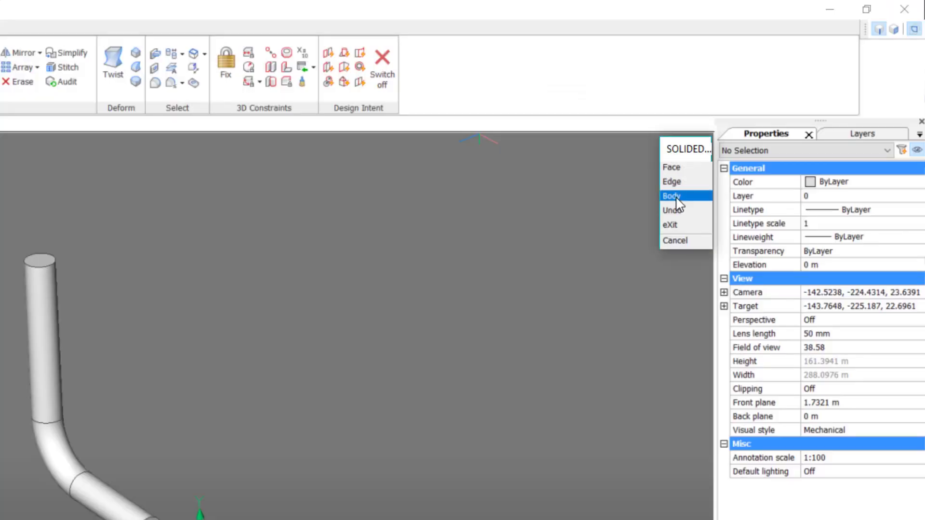
pyautogui.click(675, 194)
pyautogui.click(675, 197)
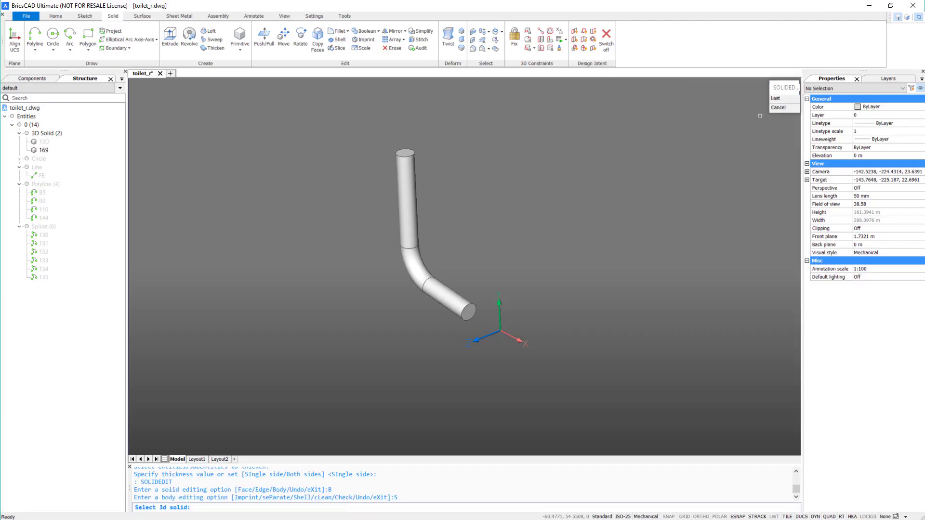
pyautogui.click(409, 154)
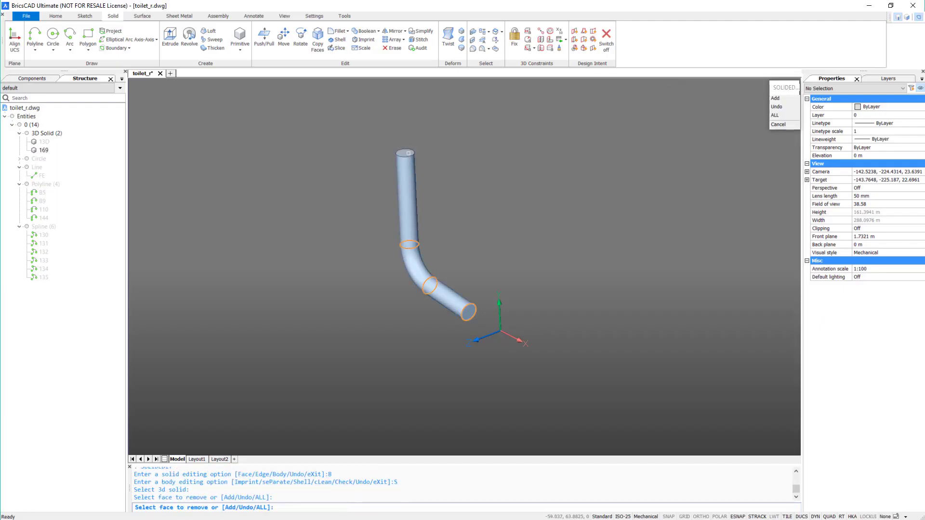
pyautogui.click(467, 311)
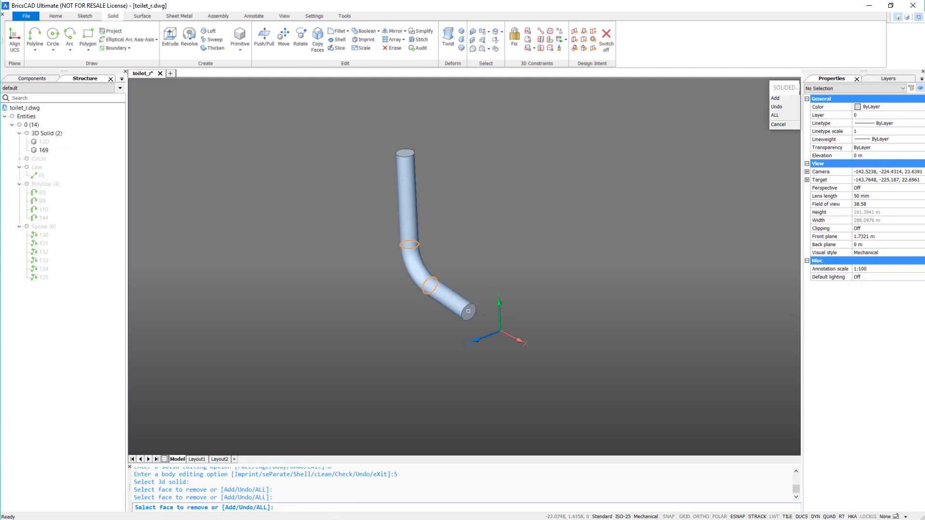
pyautogui.press('Return')
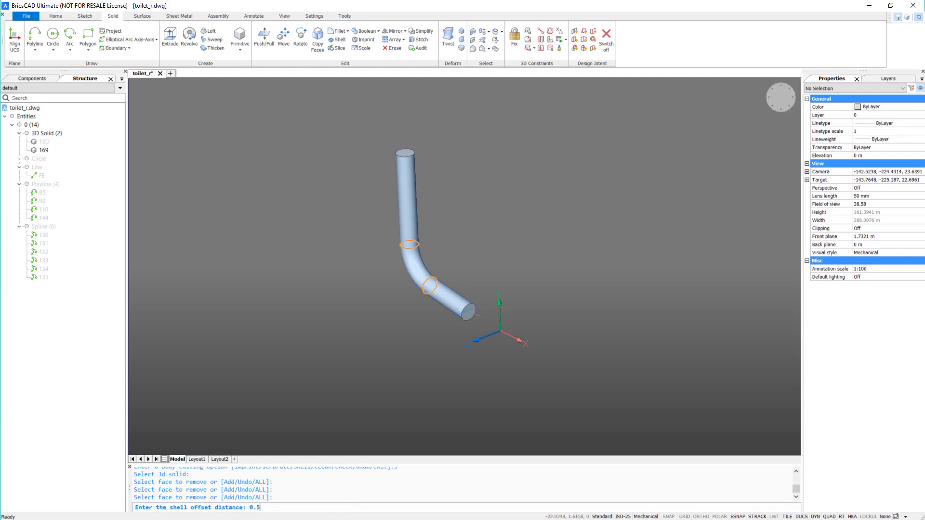
pyautogui.write('0.5')
pyautogui.press('Return')
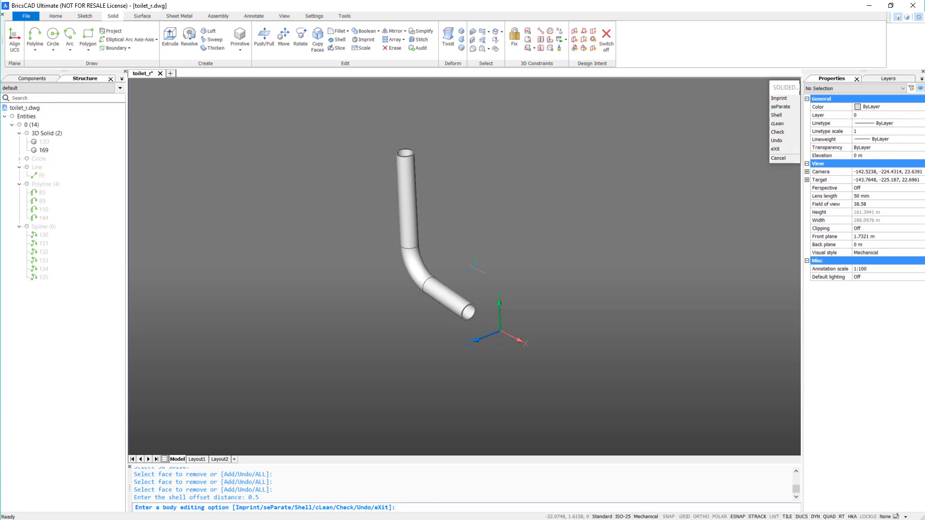
pyautogui.press('Return')
pyautogui.press('Return')
# Inspect the hollow bent pipe from a closer angle and save the drawing.
pyautogui.keyDown('shift'); pyautogui.moveTo(497, 228); pyautogui.dragTo(787, 196, button='middle'); pyautogui.keyUp('shift')
pyautogui.scroll(1, 433, 233)
pyautogui.scroll(2, 435, 206)
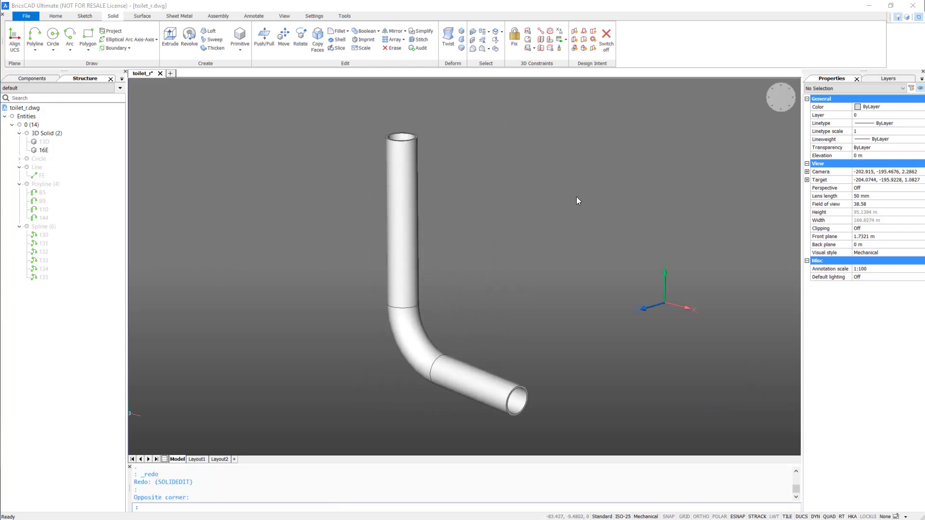
pyautogui.click(576, 197)
pyautogui.press('Escape')
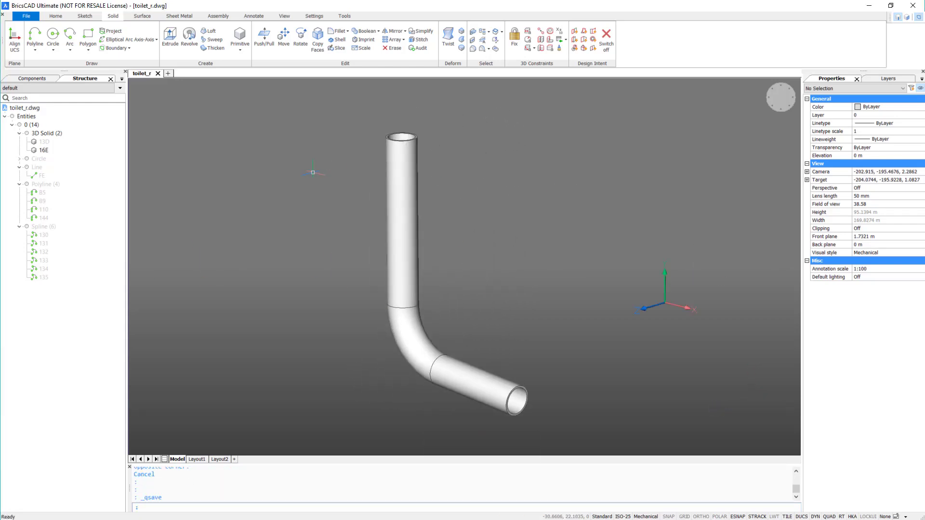
# Show the toilet solid again and hide the bent pipe.
pyautogui.rightClick(42, 143)
pyautogui.click(59, 149)
pyautogui.rightClick(42, 152)
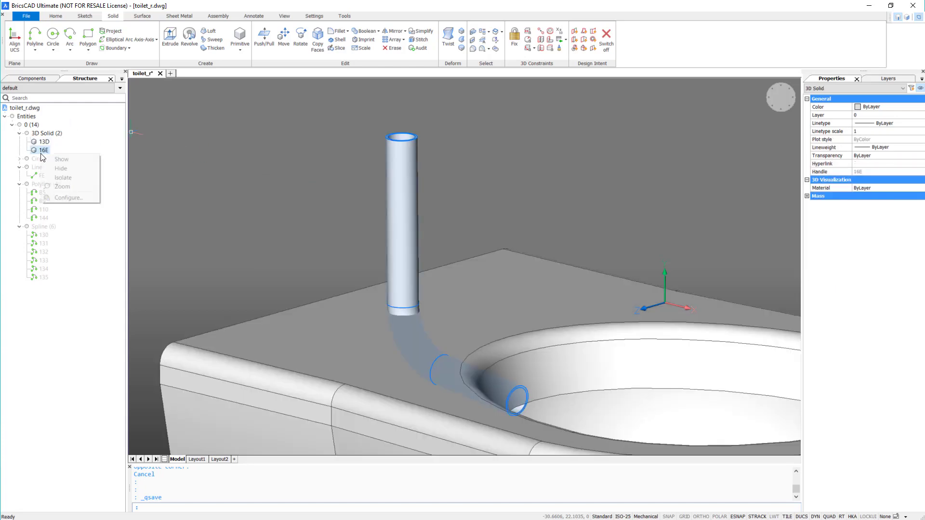
pyautogui.click(66, 169)
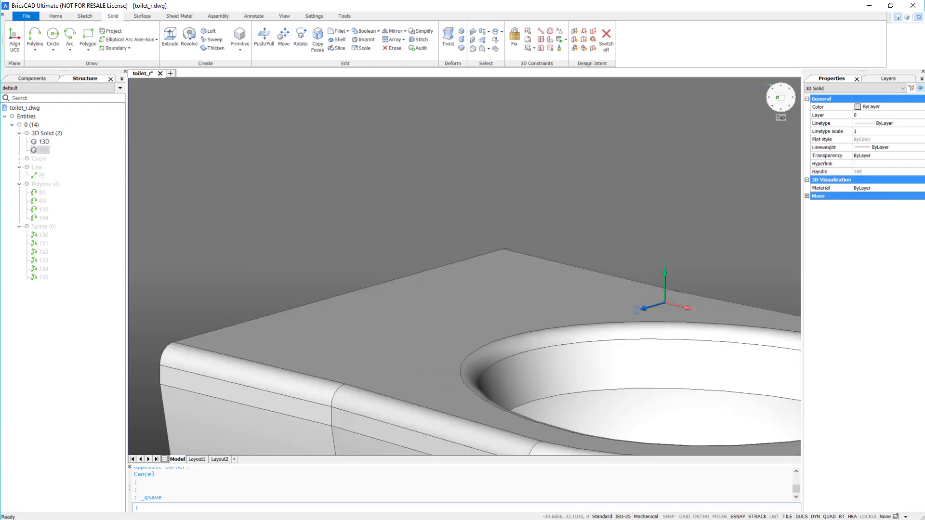
# Draw a 45-deep rectangle from the rear corner across the full width of the toilet's flat top face, in top view.
pyautogui.click(781, 96)
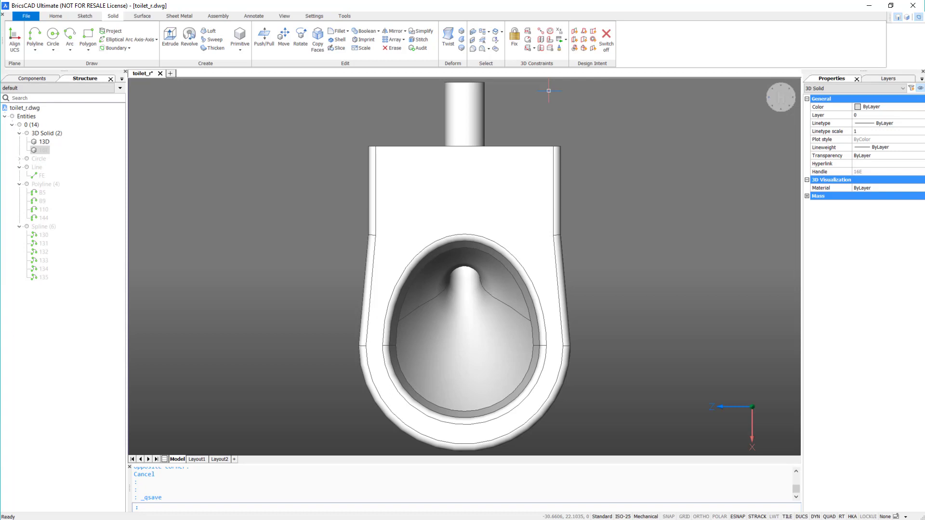
pyautogui.click(88, 35)
pyautogui.click(376, 146)
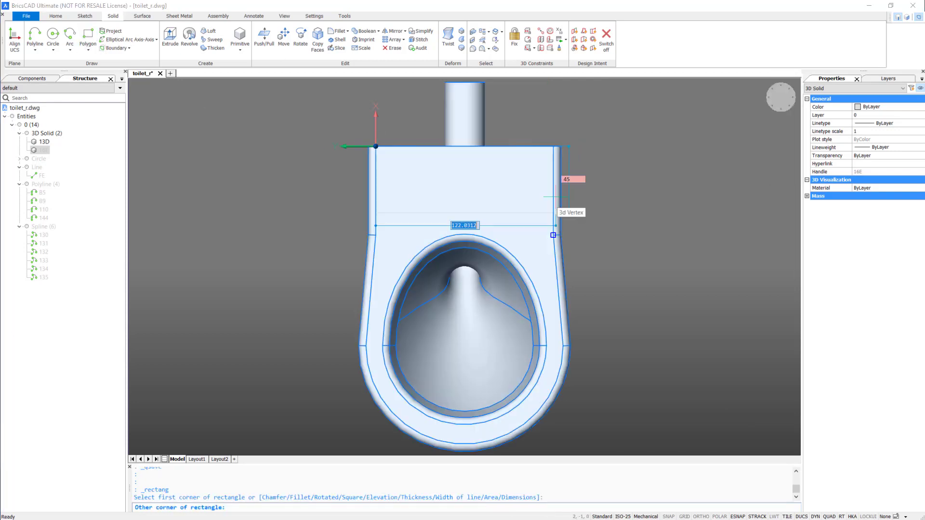
pyautogui.click(553, 212)
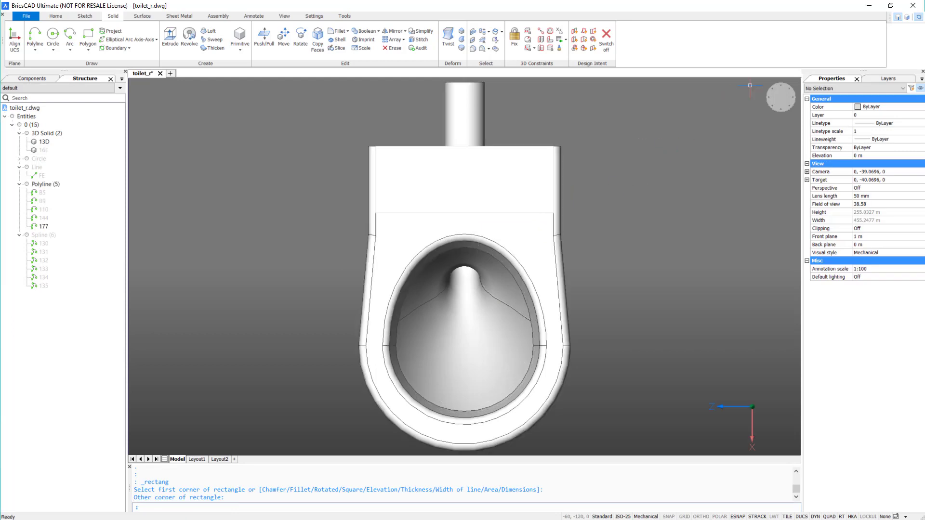
# Extrude the rear rectangular boundary upward as a separate tank solid with a 15° taper and a height of 100.
pyautogui.click(788, 104)
pyautogui.scroll(2, 543, 150)
pyautogui.click(426, 168)
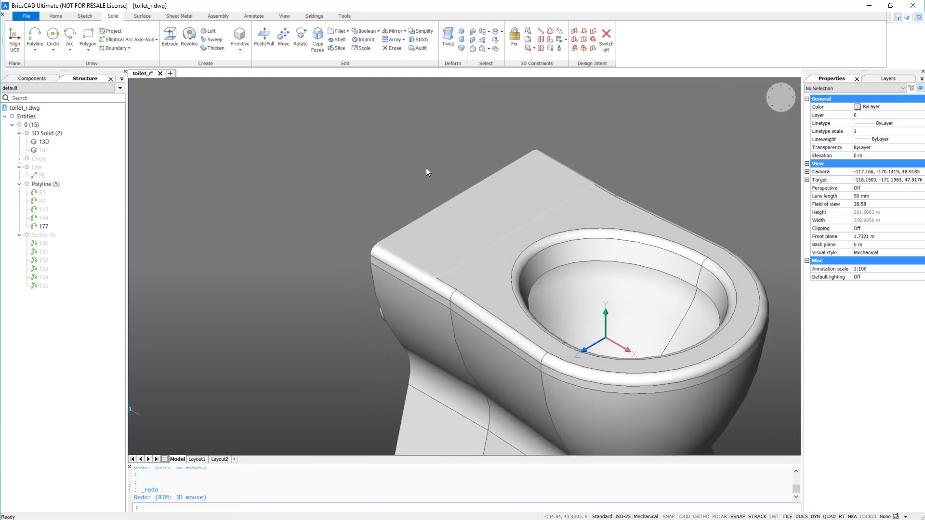
pyautogui.click(426, 166)
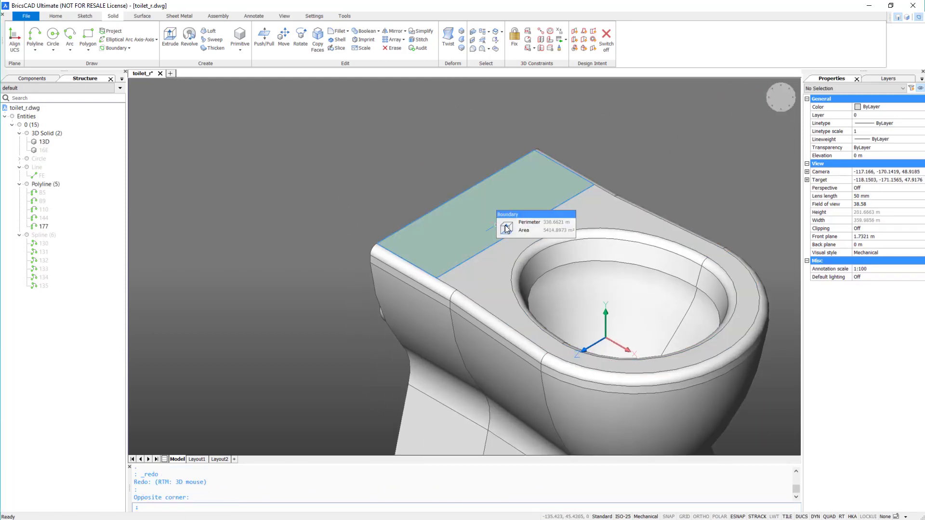
pyautogui.click(508, 231)
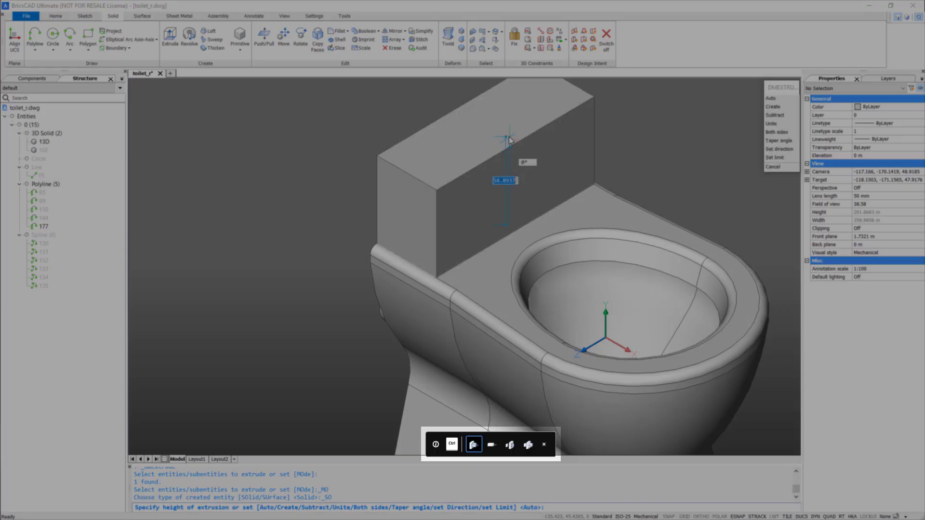
pyautogui.press('ctrl')
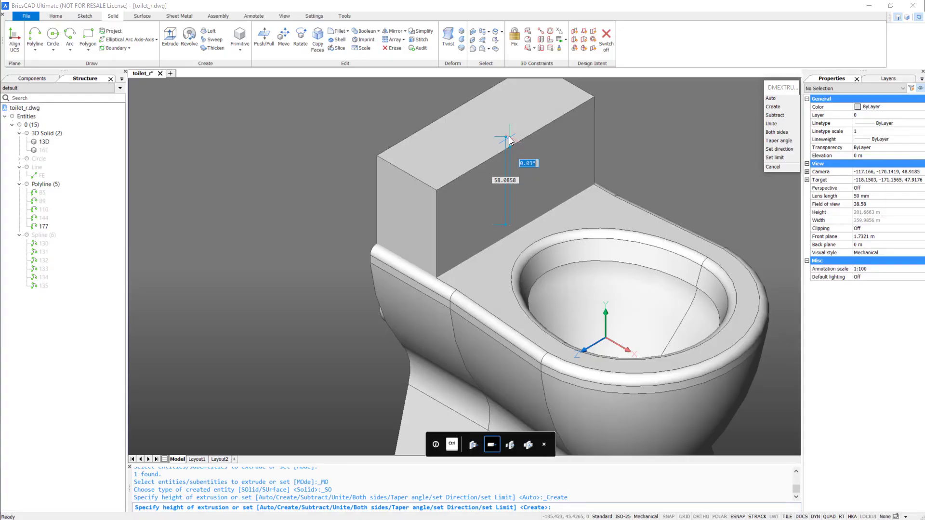
pyautogui.press('Tab')
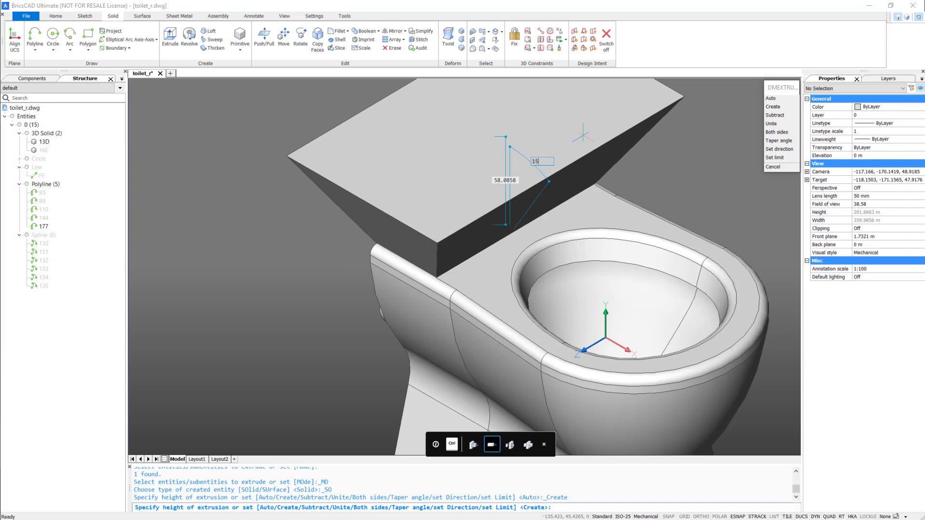
pyautogui.write('15')
pyautogui.press('Tab')
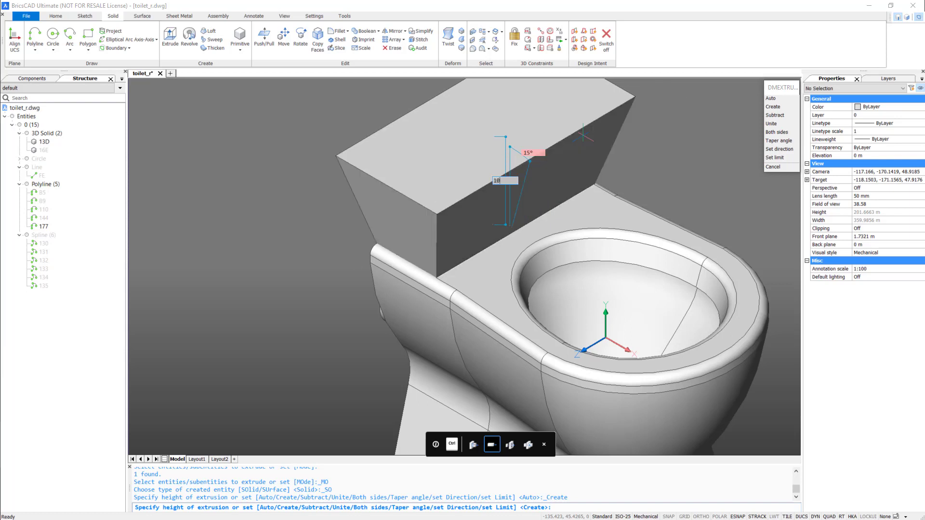
pyautogui.write('10')
pyautogui.press('Return')
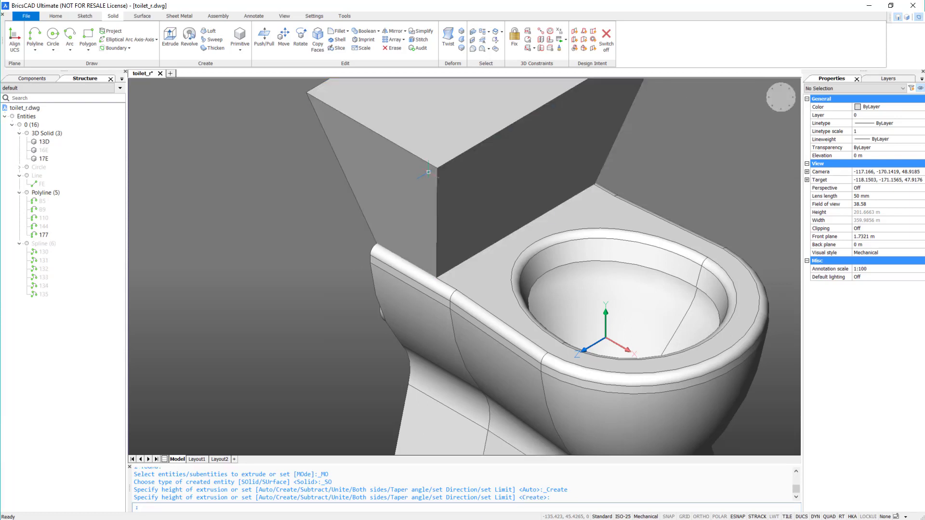
# Isolate the tapered tank solid in an isometric view and save the drawing.
pyautogui.moveTo(447, 185)
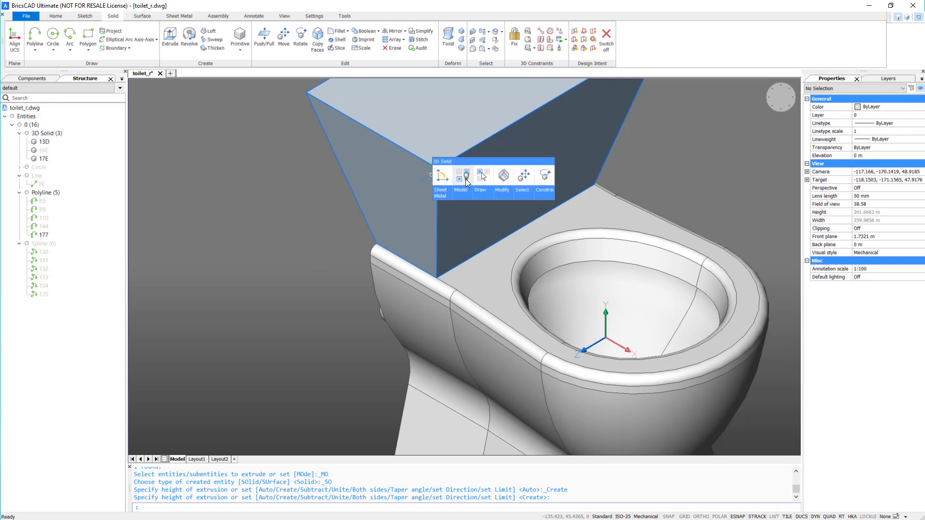
pyautogui.click(482, 177)
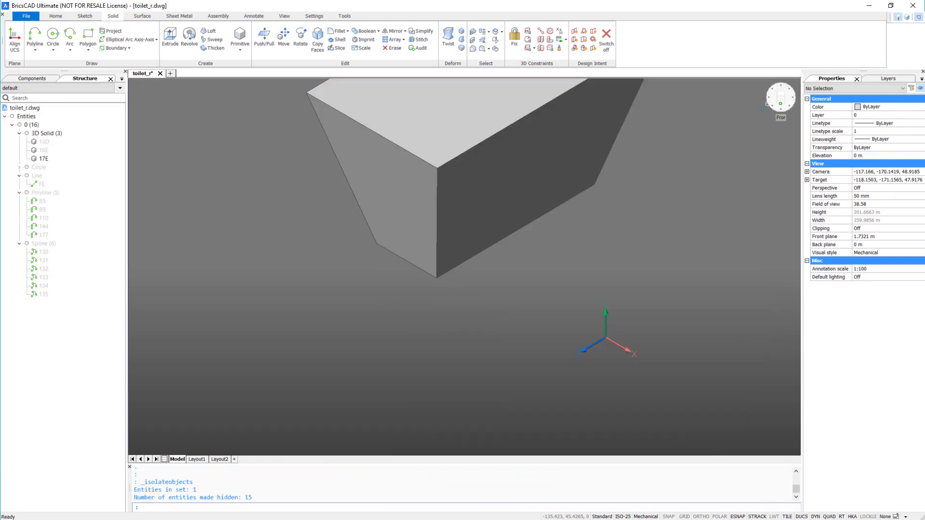
pyautogui.click(771, 107)
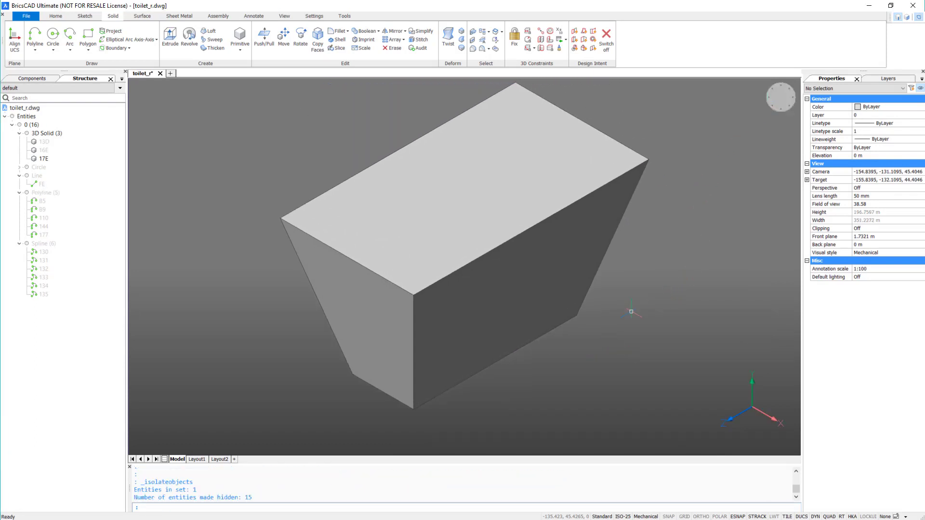
pyautogui.hotkey('ctrl', 's')
# Rotate one long side face of the tank inward by 15° about its bottom edge, with the manipulator at the edge's midpoint.
pyautogui.click(538, 324)
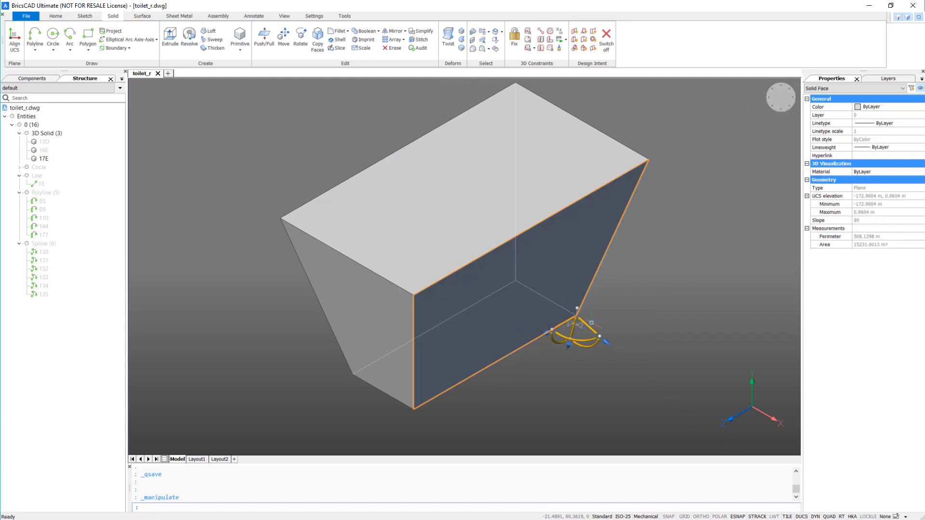
pyautogui.click(576, 316)
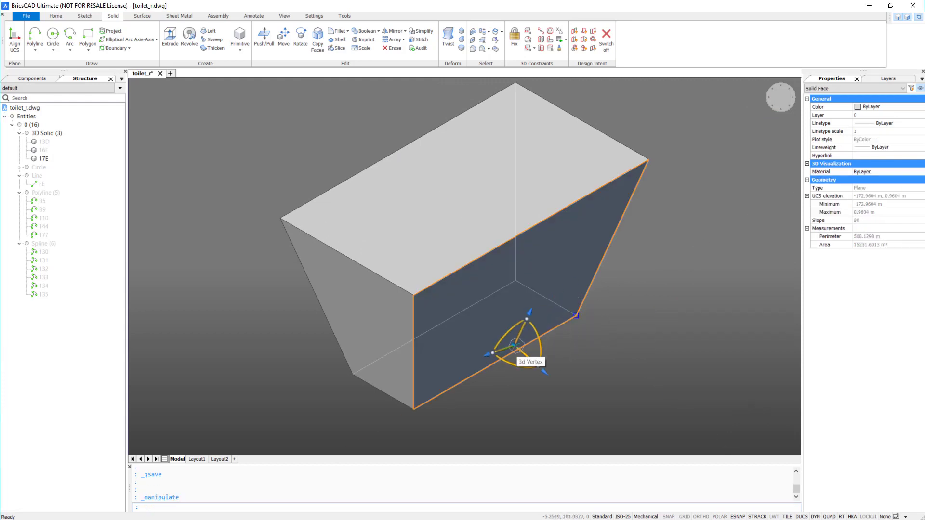
pyautogui.keyDown('shift'); pyautogui.rightClick(532, 367); pyautogui.keyUp('shift')
pyautogui.click(578, 213)
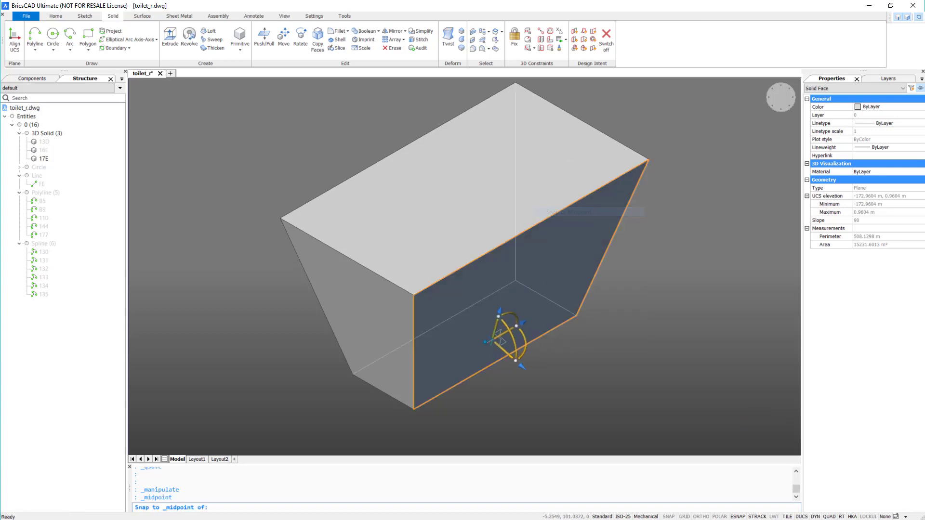
pyautogui.click(498, 362)
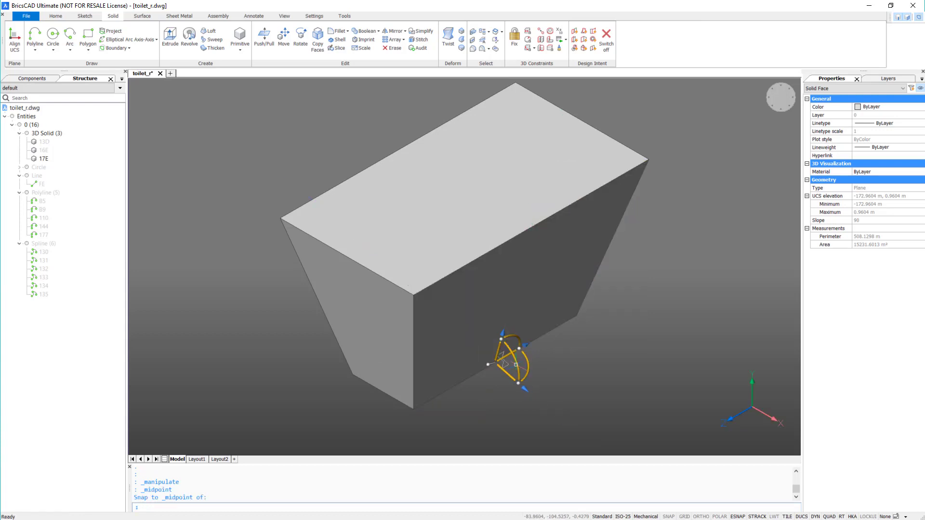
pyautogui.click(527, 366)
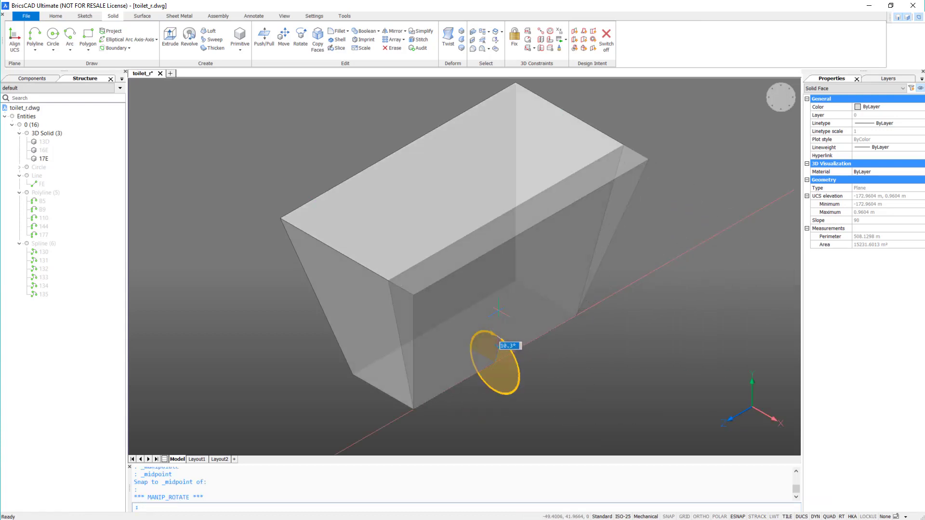
pyautogui.write('15')
pyautogui.press('Return')
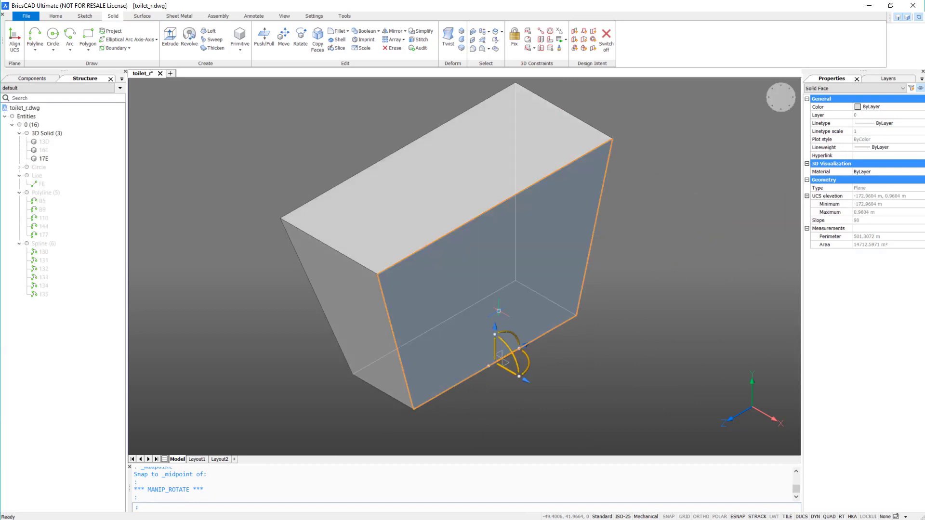
# Rotate the tank's opposite long side face inward by the same angle about the midpoint of its bottom edge.
pyautogui.keyDown('shift'); pyautogui.moveTo(724, 247); pyautogui.dragTo(432, 363, button='middle'); pyautogui.keyUp('shift')
pyautogui.press('Escape')
pyautogui.click(407, 317)
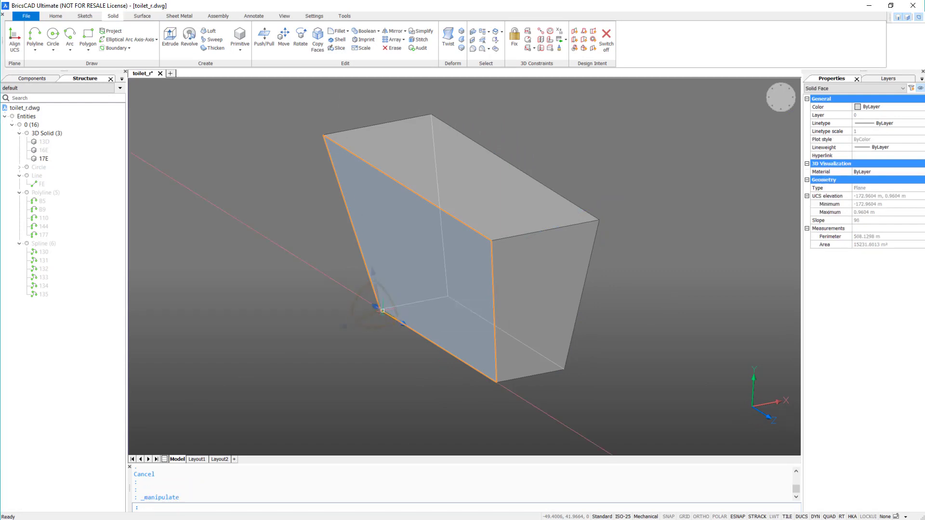
pyautogui.click(382, 308)
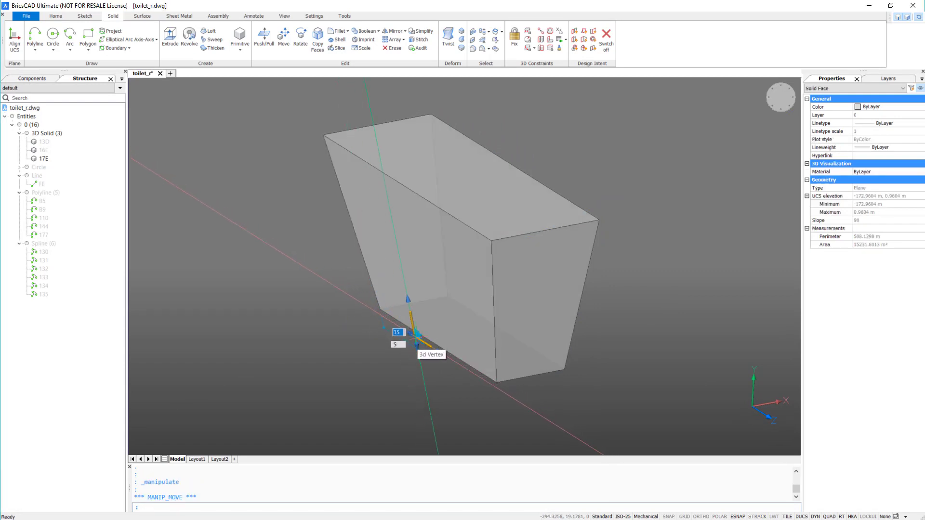
pyautogui.keyDown('shift'); pyautogui.rightClick(420, 332); pyautogui.keyUp('shift')
pyautogui.click(451, 188)
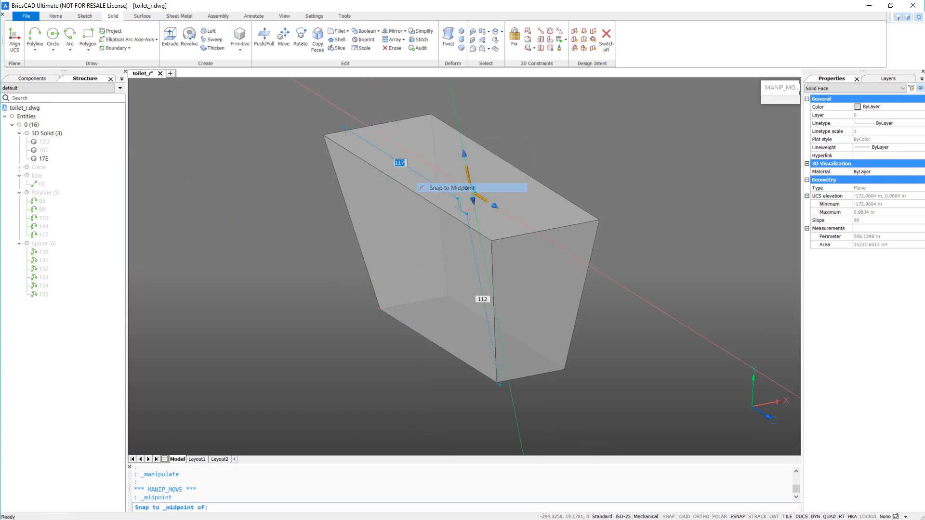
pyautogui.click(436, 344)
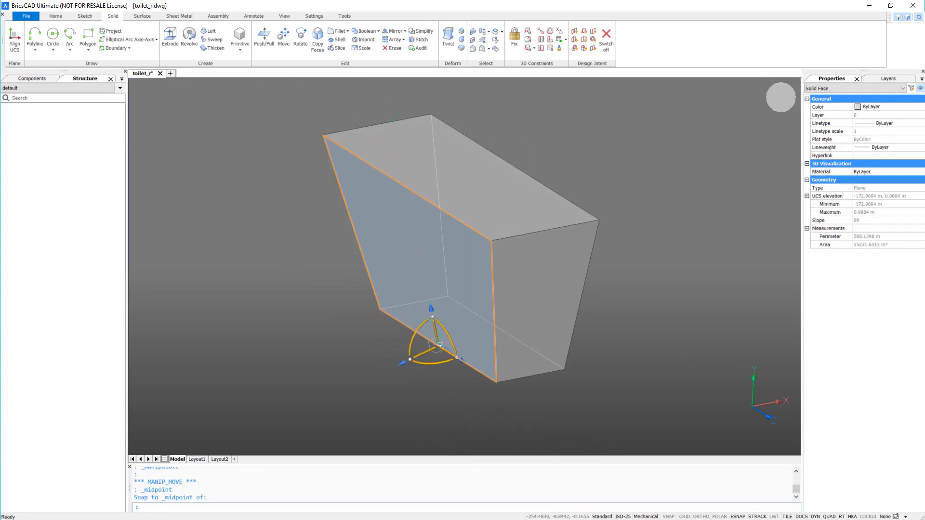
pyautogui.click(424, 362)
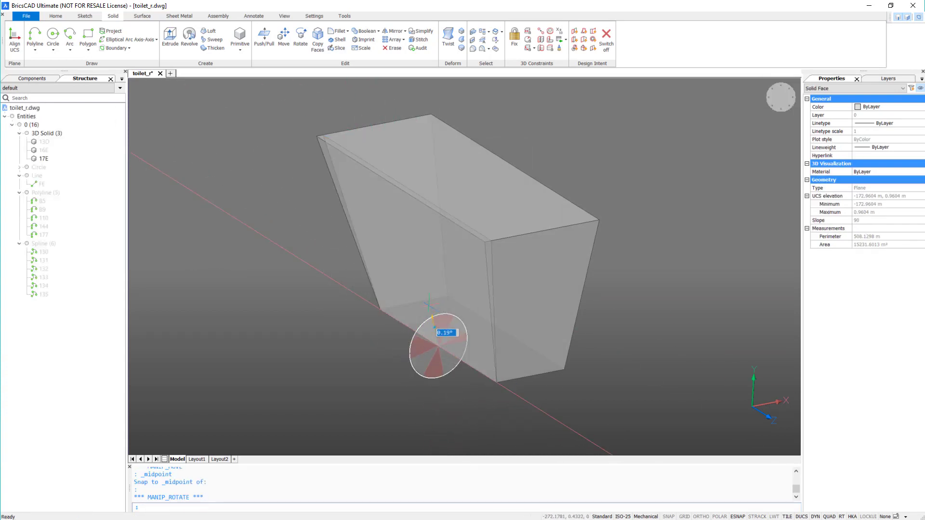
pyautogui.click(438, 294)
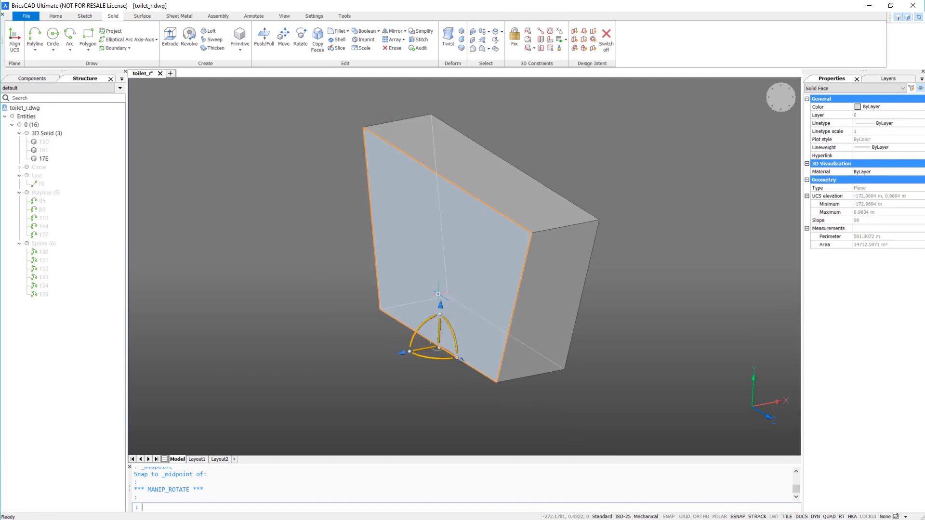
pyautogui.press('Escape')
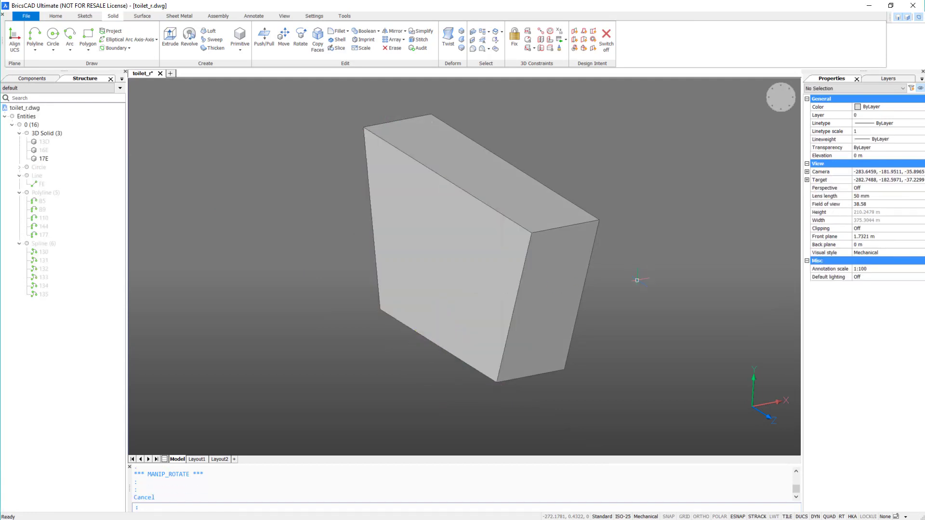
# Offset the outline of the tank's top face outward by 5.
pyautogui.keyDown('shift'); pyautogui.moveTo(637, 280); pyautogui.dragTo(536, 218, button='middle'); pyautogui.keyUp('shift')
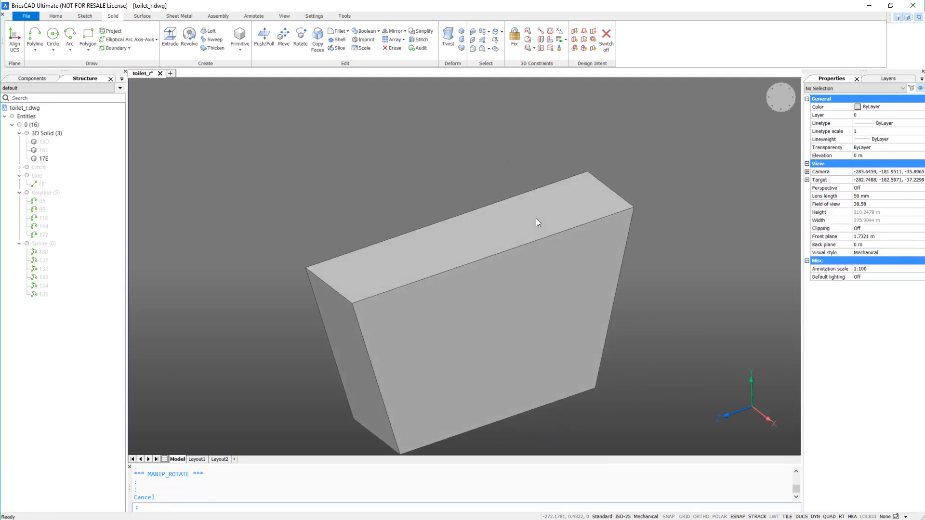
pyautogui.moveTo(536, 221)
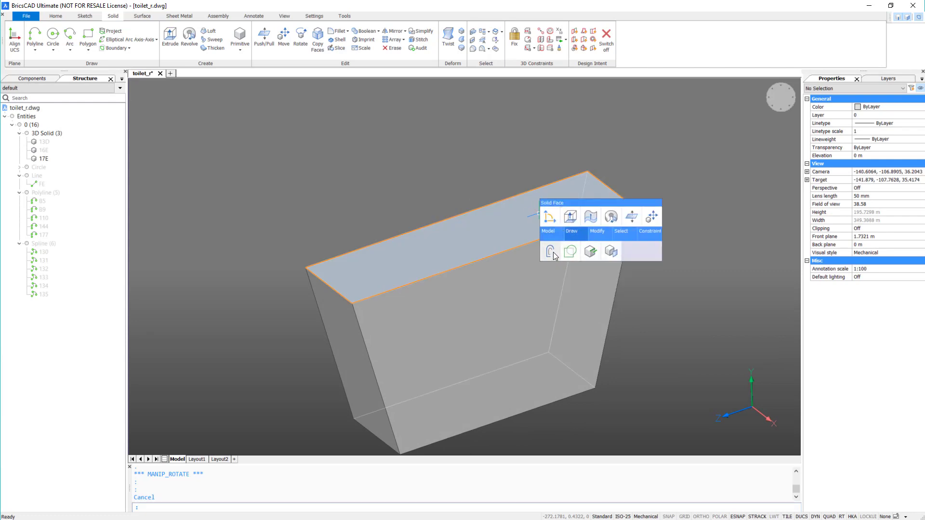
pyautogui.click(551, 251)
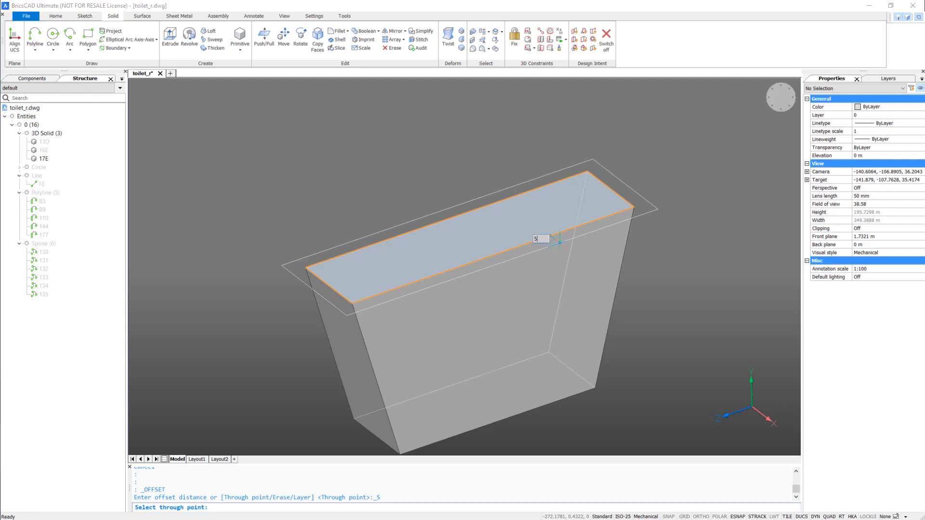
pyautogui.click(560, 243)
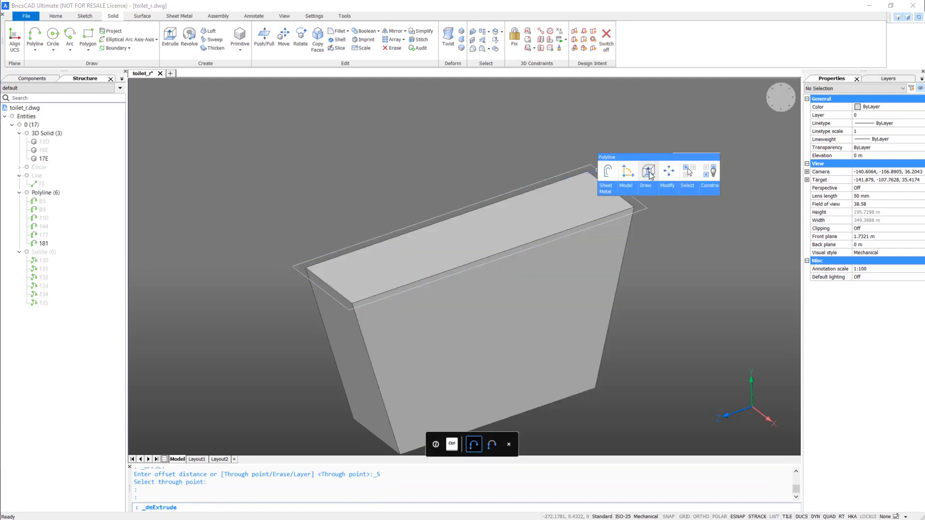
# Extrude the offset outline upward by 6 as a separate lid solid.
pyautogui.click(646, 172)
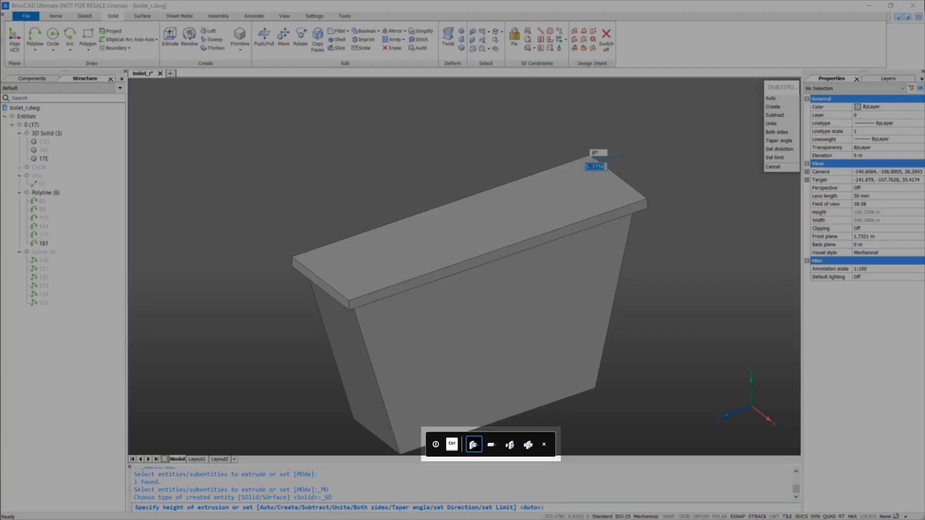
pyautogui.press('ctrl')
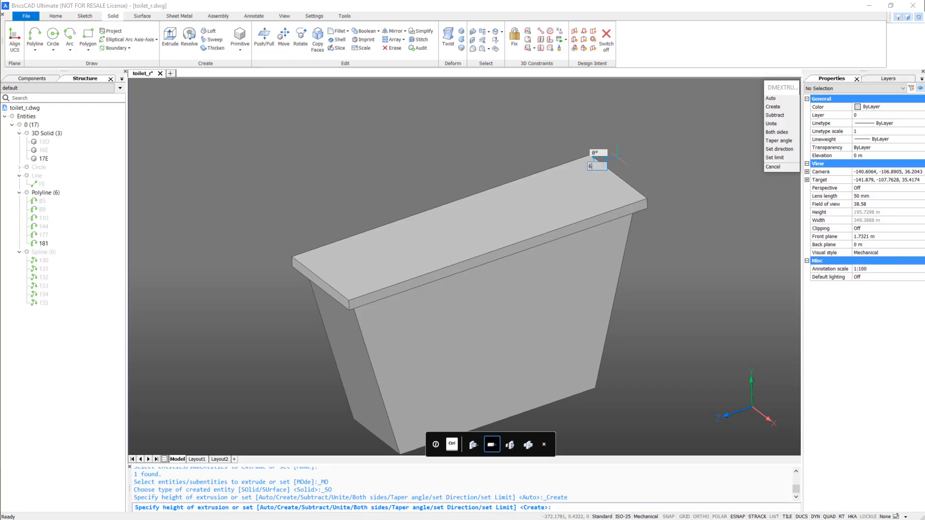
pyautogui.press('Return')
# Fillet all edges of the tank and its lid with a radius of 2.
pyautogui.click(339, 31)
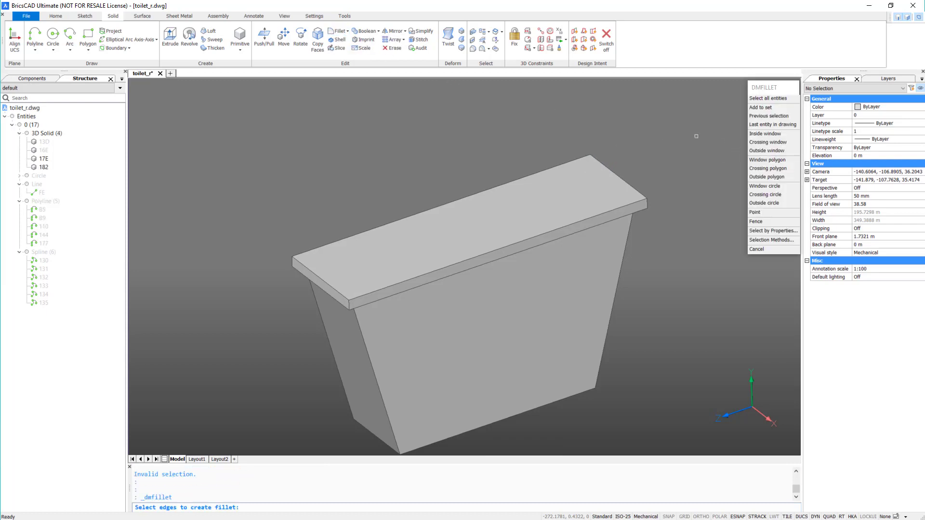
pyautogui.click(697, 136)
pyautogui.click(285, 441)
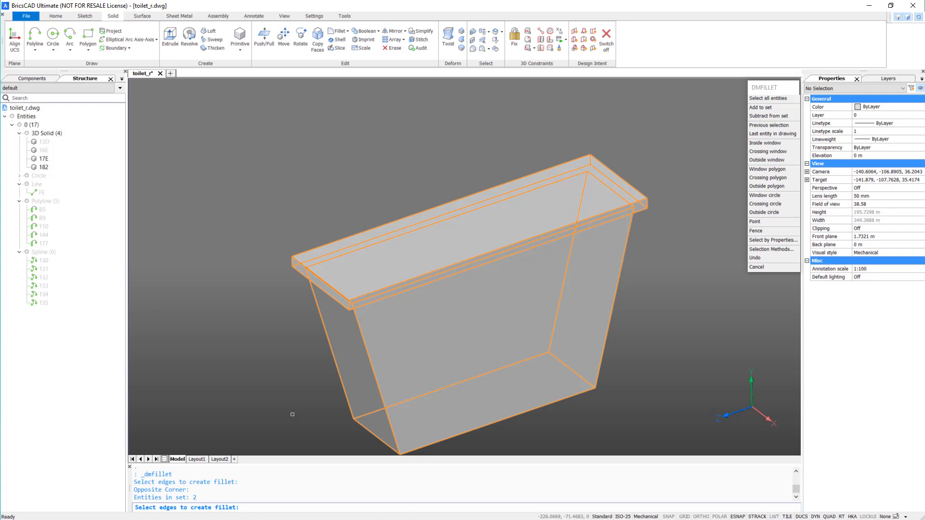
pyautogui.press('Return')
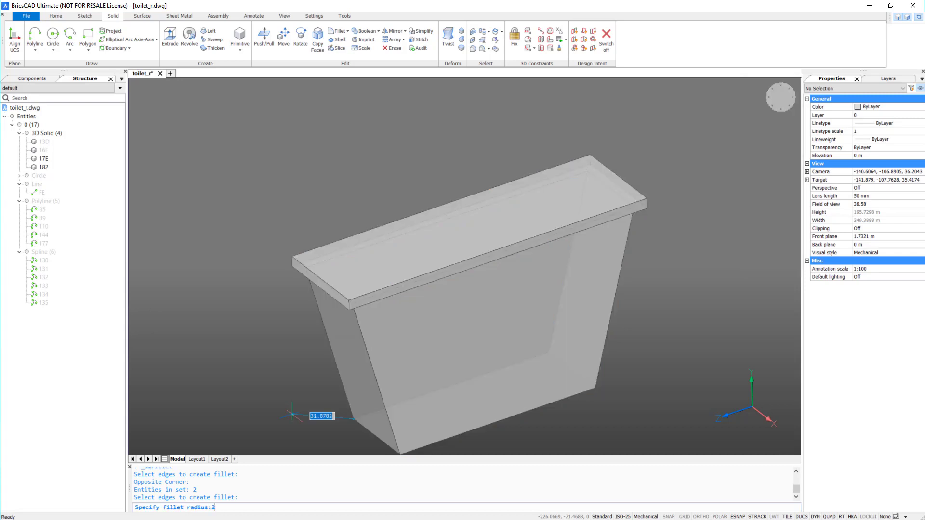
pyautogui.write('2')
pyautogui.press('Return')
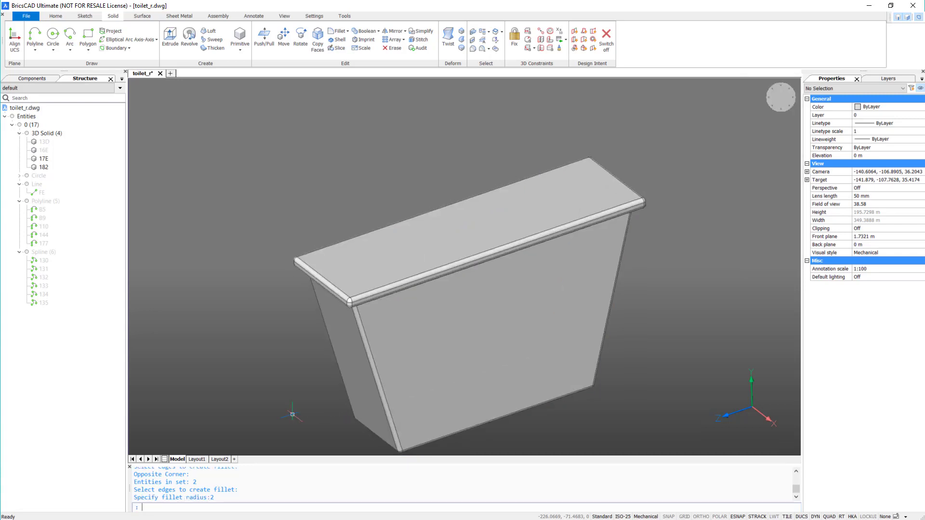
# Hide the lid and shell the tank body with SOLIDEDIT, removing its top face and using an offset distance of 1.
pyautogui.rightClick(53, 167)
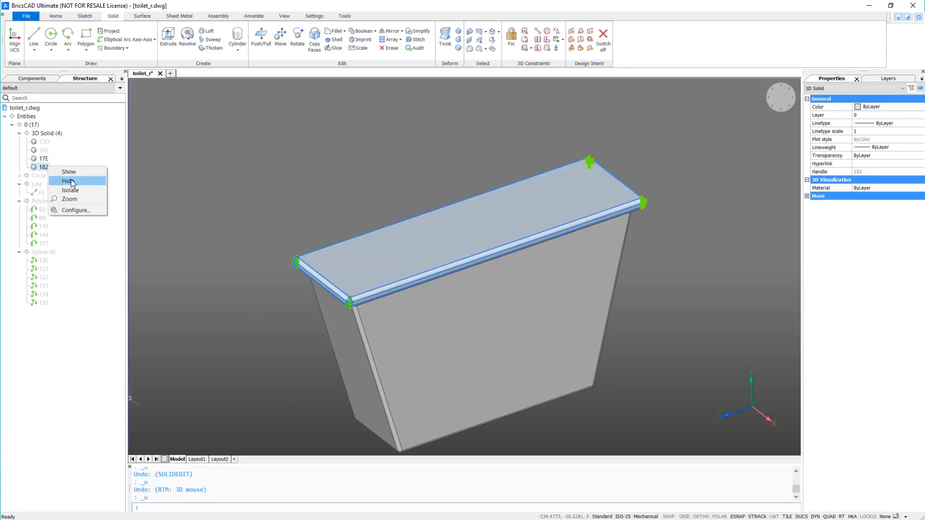
pyautogui.click(68, 184)
pyautogui.write('SO')
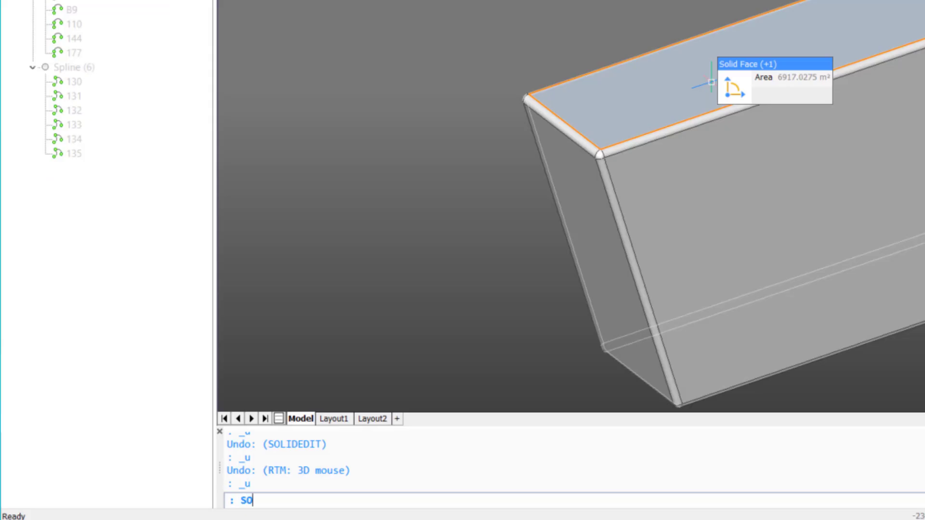
pyautogui.write('LIDEDIT')
pyautogui.press('Return')
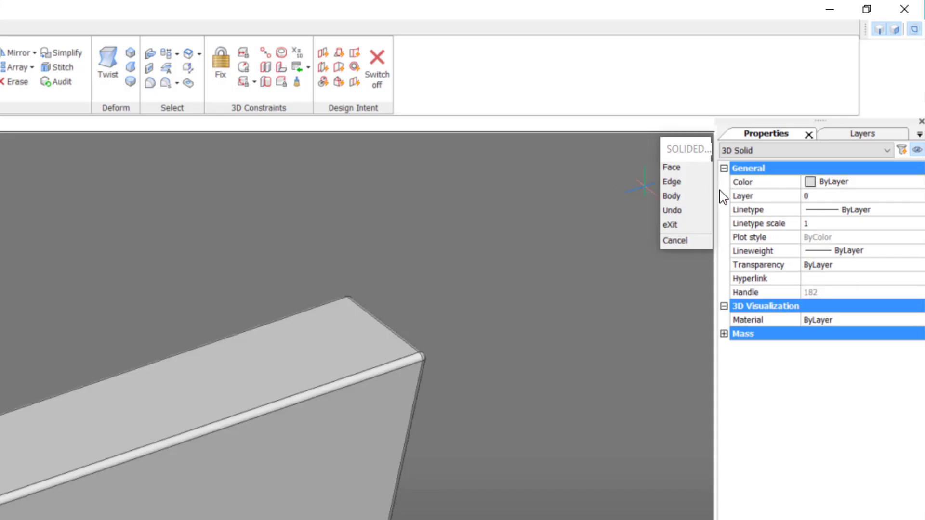
pyautogui.click(707, 194)
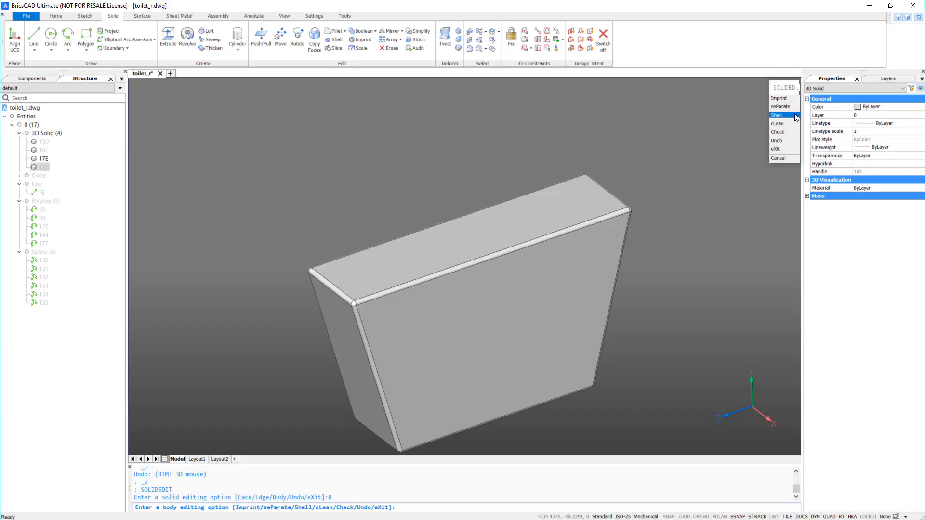
pyautogui.click(694, 196)
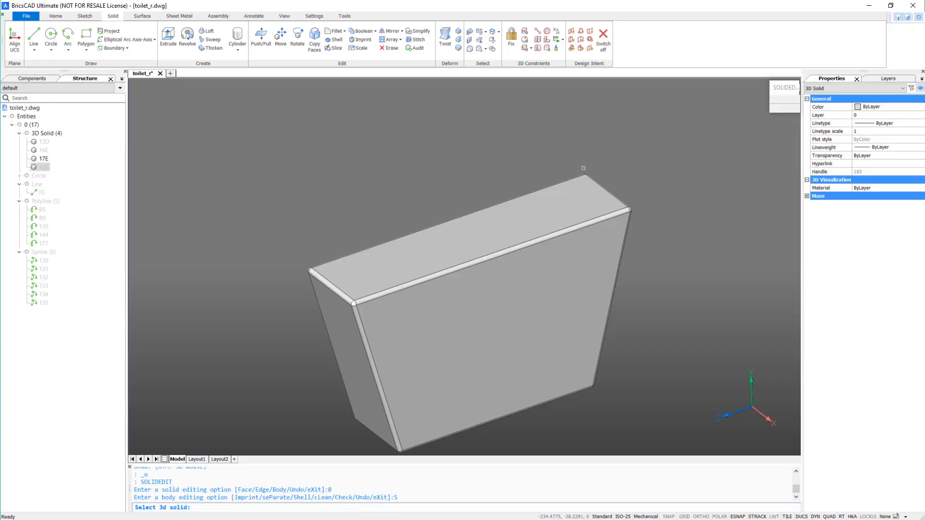
pyautogui.click(479, 232)
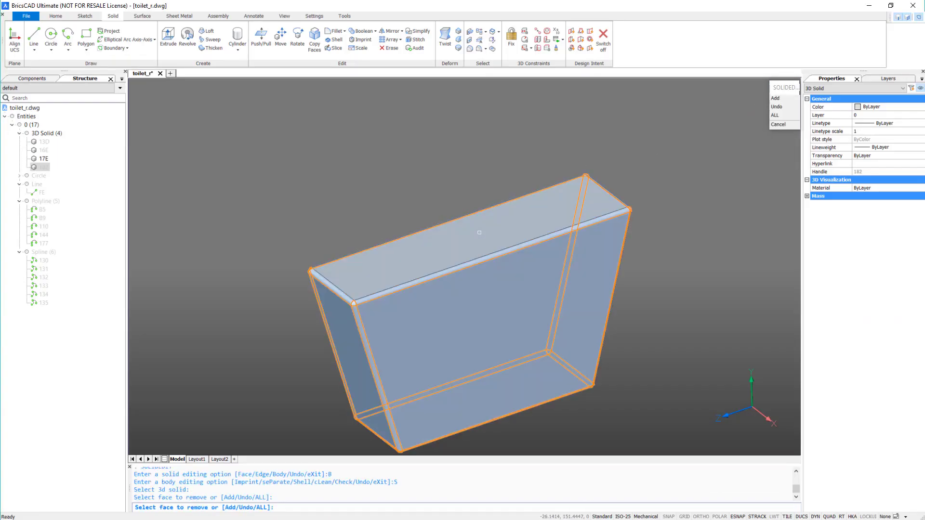
pyautogui.press('Return')
pyautogui.write('1')
pyautogui.press('Return')
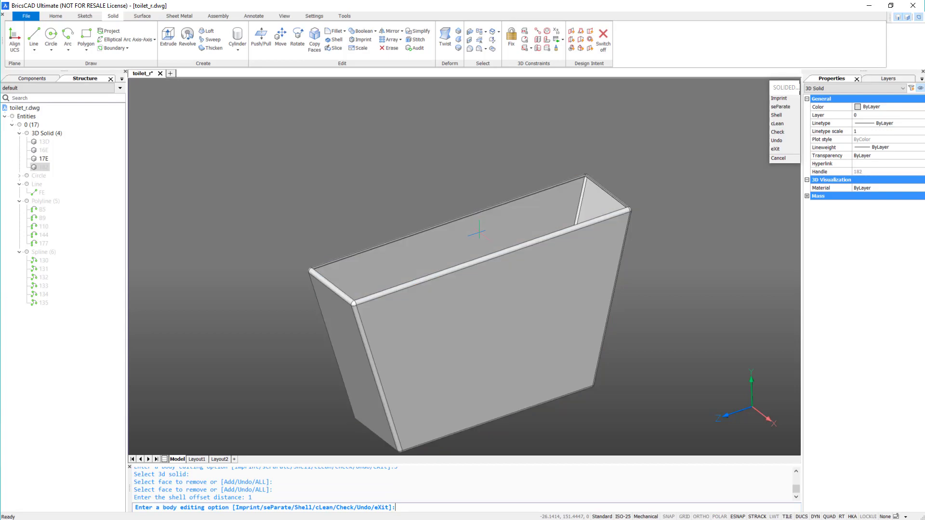
pyautogui.press('Return')
pyautogui.press('Return')
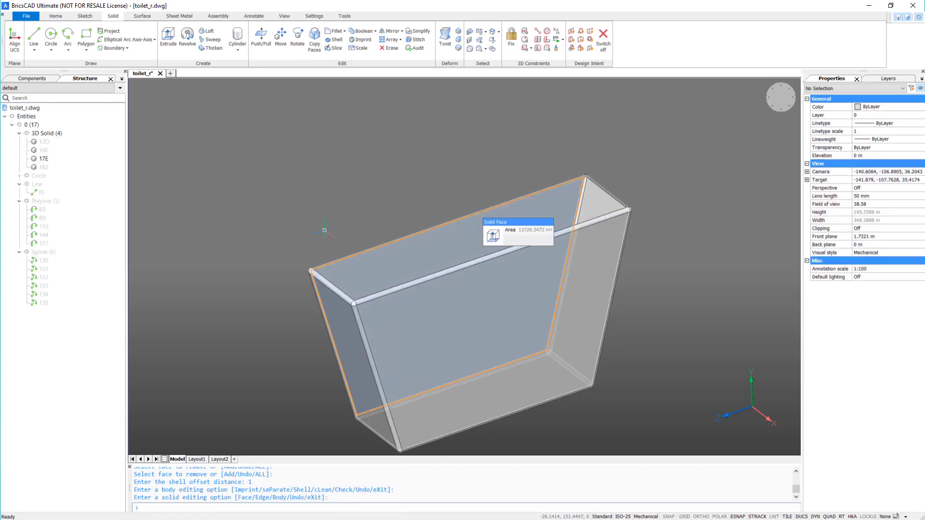
# Show the tank lid again.
pyautogui.rightClick(41, 169)
pyautogui.click(62, 172)
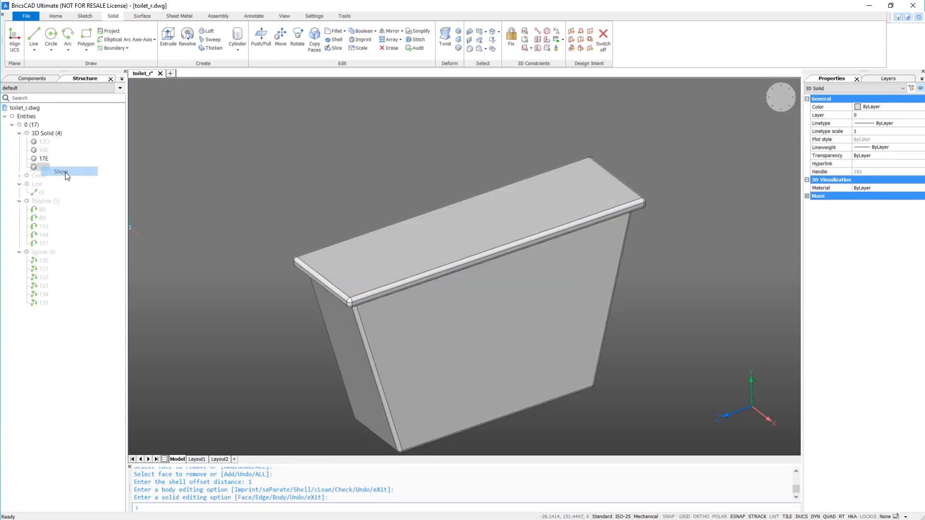
# Create a cylinder of radius 4 and about 6.3 high on the tank's front below the lid corner, and save the drawing.
pyautogui.scroll(4, 657, 159)
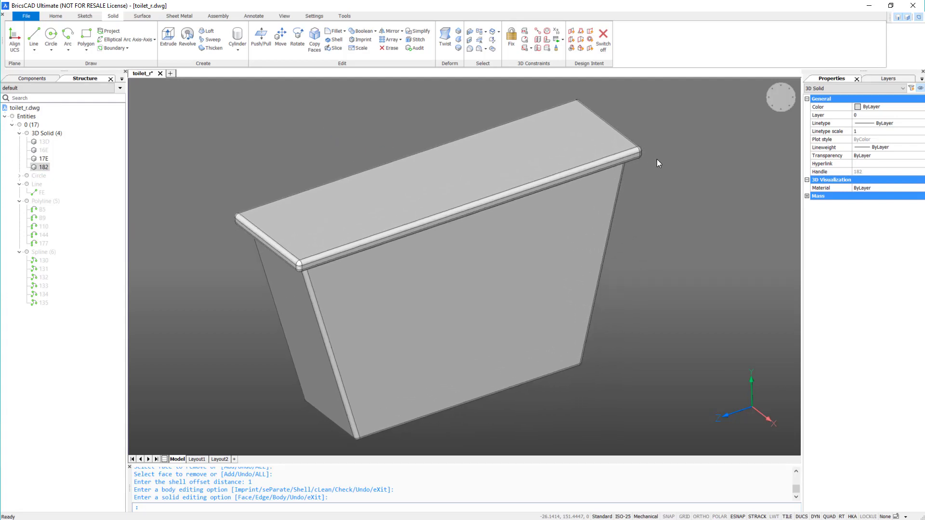
pyautogui.scroll(2, 755, 176)
pyautogui.keyDown('shift'); pyautogui.moveTo(756, 177); pyautogui.dragTo(752, 205, button='middle'); pyautogui.keyUp('shift')
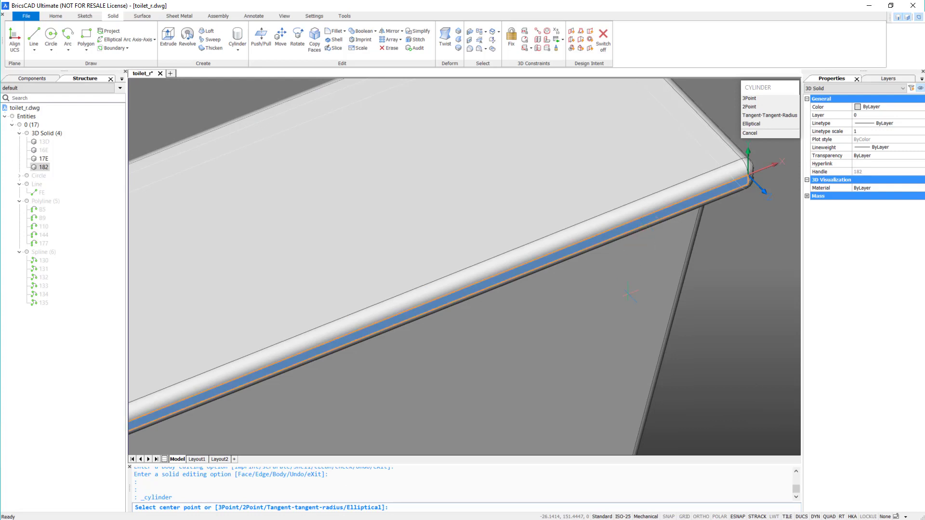
pyautogui.click(620, 313)
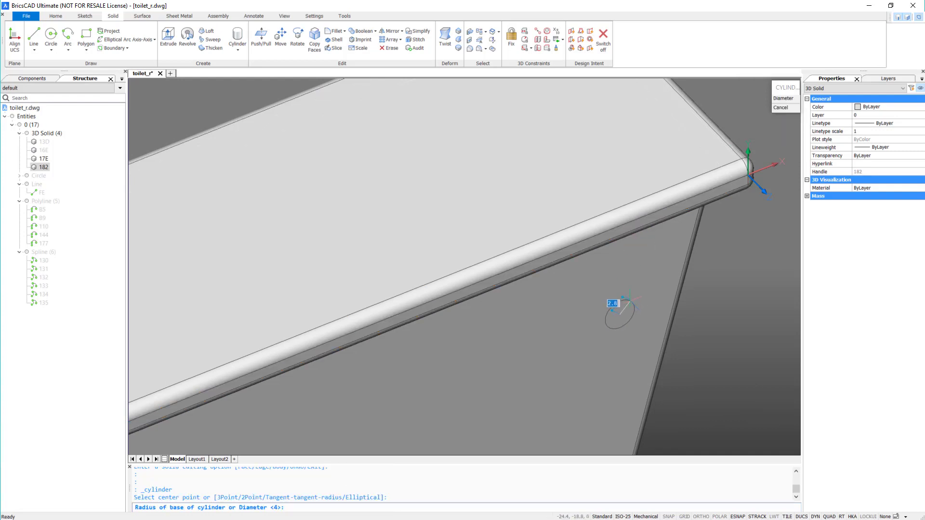
pyautogui.click(625, 304)
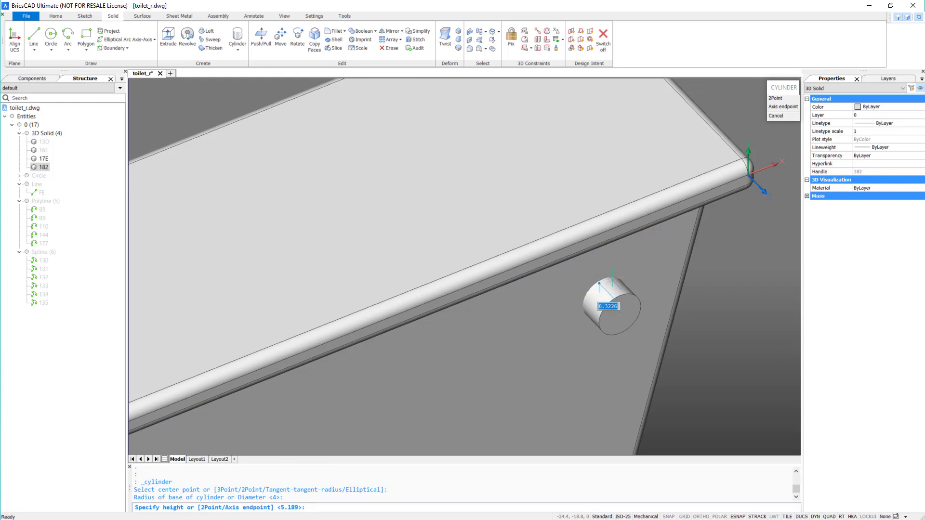
pyautogui.click(612, 280)
pyautogui.hotkey('ctrl', 's')
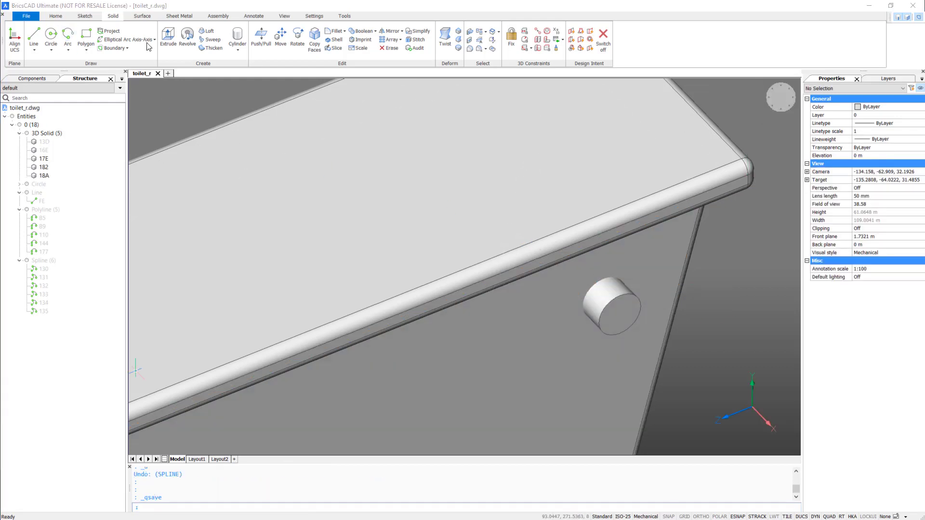
# Draw a spline from the upper quadrant of the cylinder's front face to a tip about 19 units sideways and back to the lower quadrant.
pyautogui.click(33, 44)
pyautogui.click(48, 122)
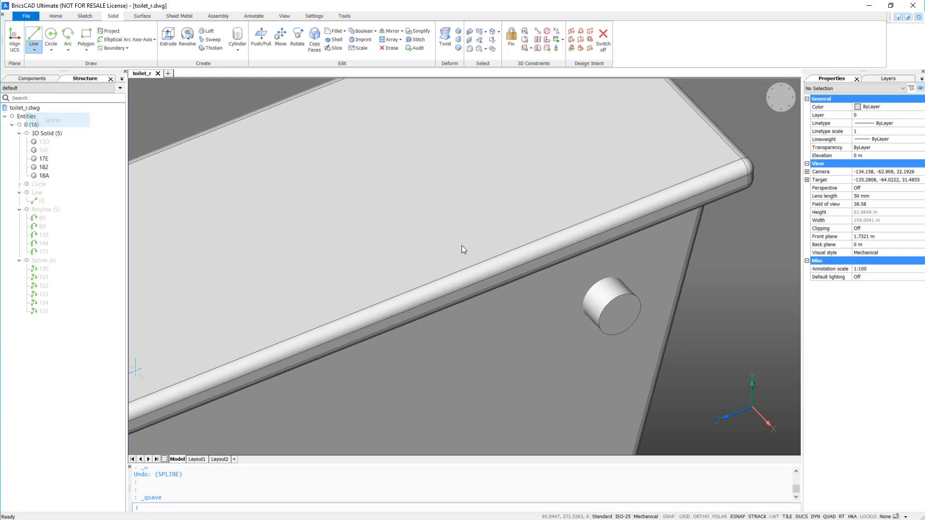
pyautogui.keyDown('shift'); pyautogui.rightClick(620, 306); pyautogui.keyUp('shift')
pyautogui.click(665, 410)
pyautogui.click(610, 284)
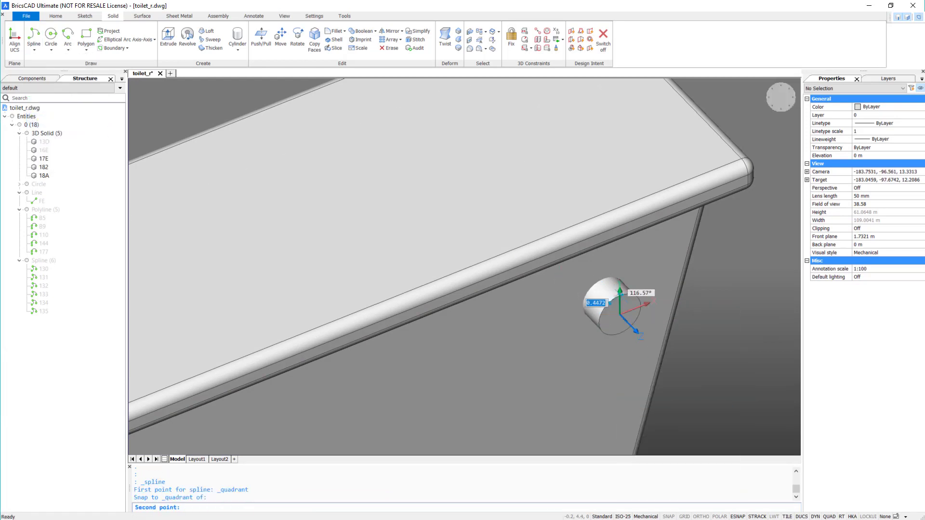
pyautogui.keyDown('shift'); pyautogui.rightClick(630, 307); pyautogui.keyUp('shift')
pyautogui.click(663, 365)
pyautogui.click(624, 307)
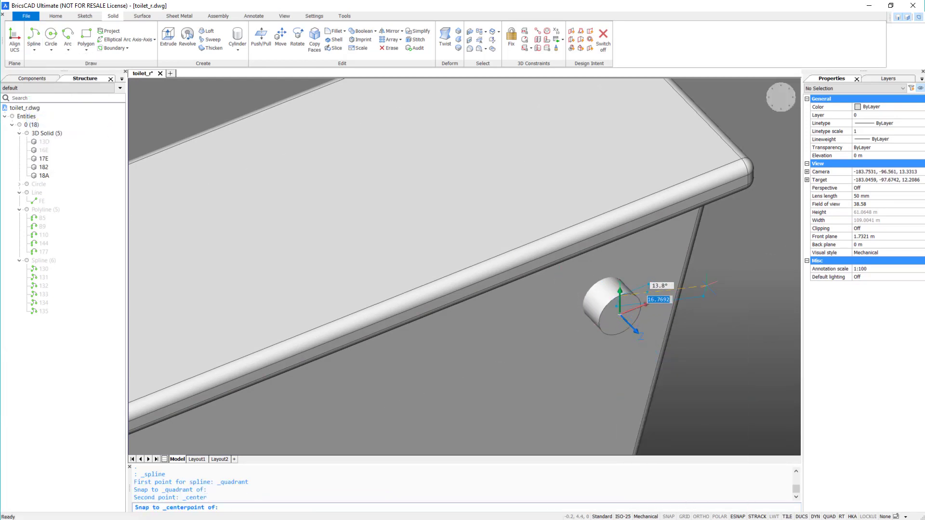
pyautogui.keyDown('shift'); pyautogui.rightClick(718, 287); pyautogui.keyUp('shift')
pyautogui.click(752, 390)
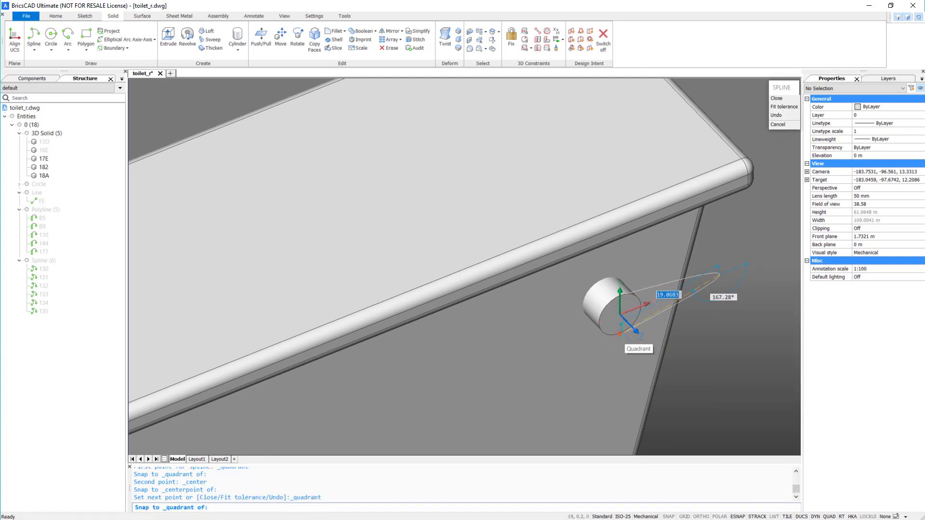
pyautogui.click(626, 337)
pyautogui.press('Return')
pyautogui.press('Return')
pyautogui.press('Return')
# Draw a line across the cylinder face connecting the two open ends of the spline.
pyautogui.click(33, 50)
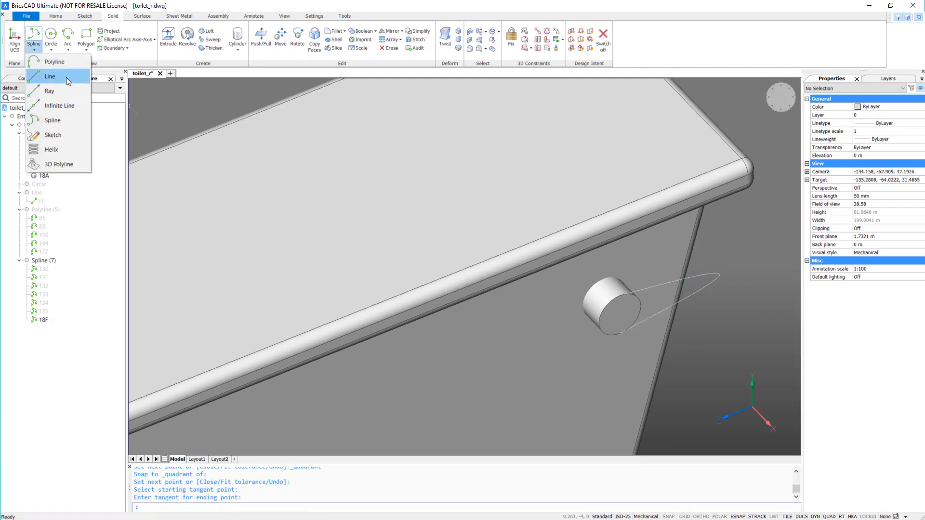
pyautogui.click(36, 76)
pyautogui.keyDown('shift'); pyautogui.rightClick(616, 322); pyautogui.keyUp('shift')
pyautogui.click(665, 176)
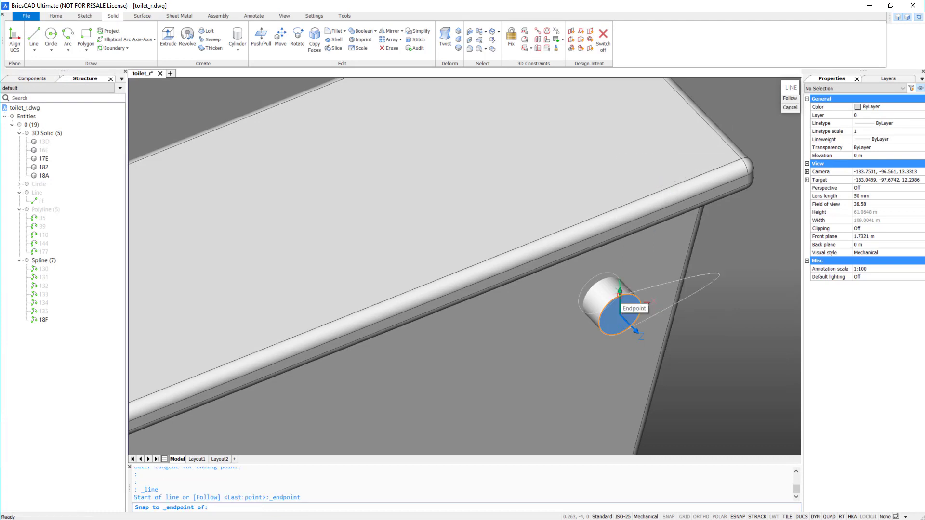
pyautogui.click(619, 332)
pyautogui.click(620, 332)
pyautogui.press('Return')
# Join the spline and the line into one closed lever profile with JOIN.
pyautogui.click(632, 326)
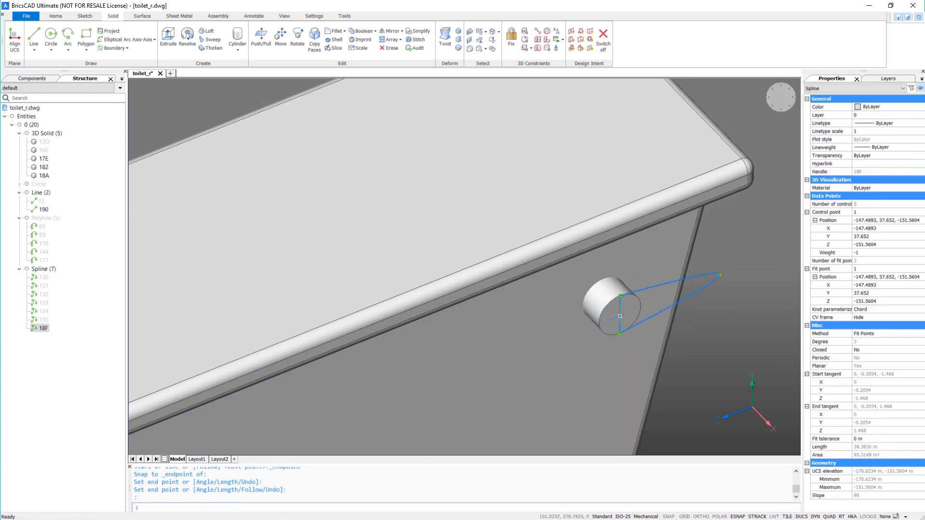
pyautogui.click(621, 317)
pyautogui.write('join')
pyautogui.press('Return')
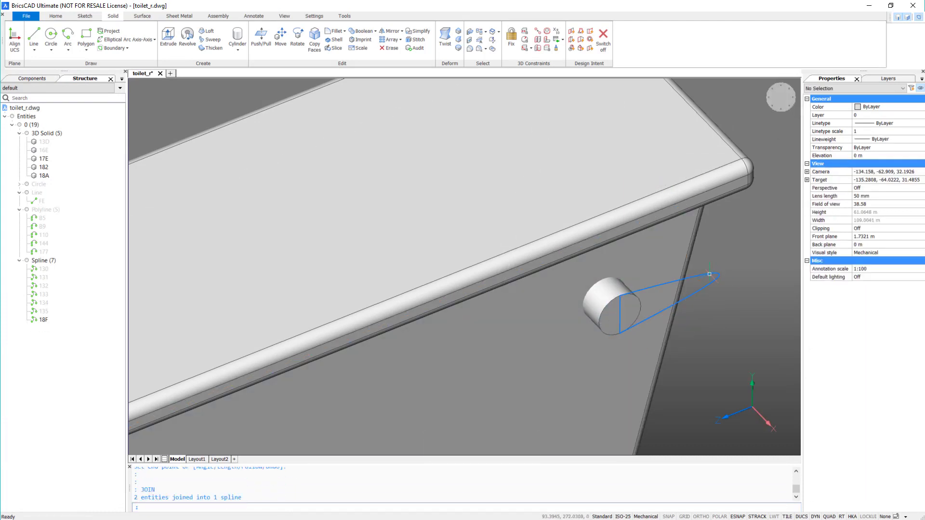
# Extrude the closed lever profile back along the cylinder in Unite mode, merging the handle with the cylinder.
pyautogui.click(721, 282)
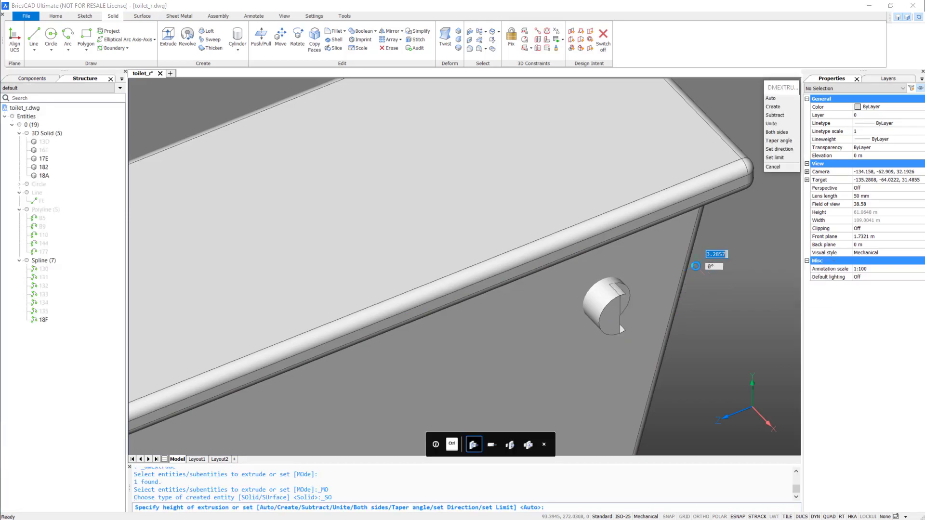
pyautogui.press('ctrl')
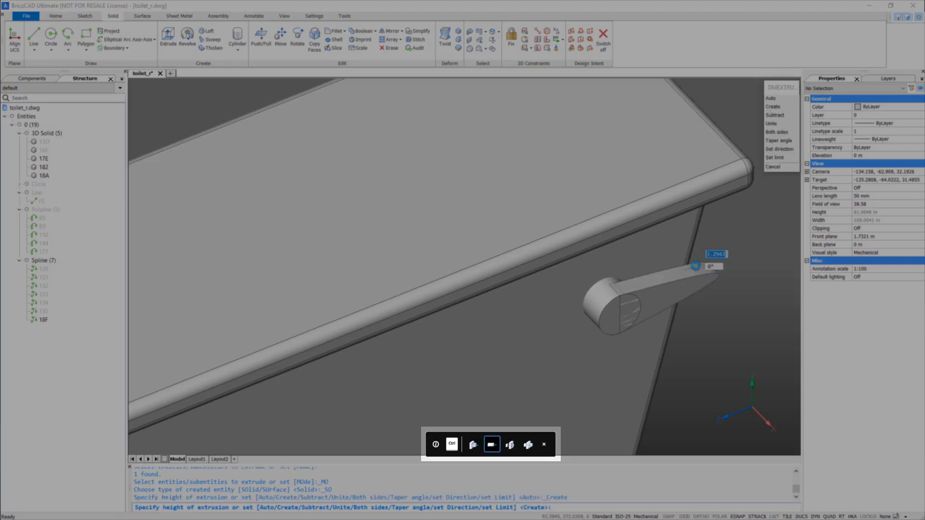
pyautogui.press('ctrl')
pyautogui.press('ctrl')
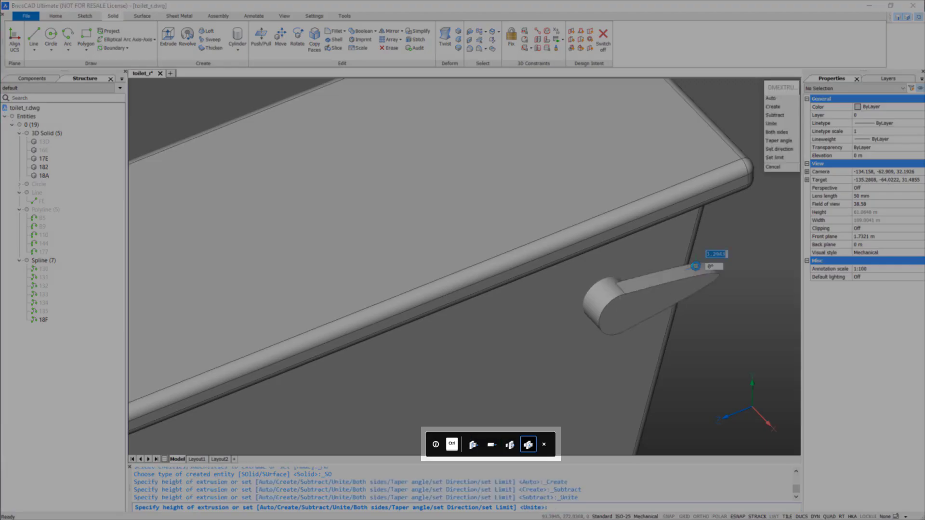
pyautogui.press('Return')
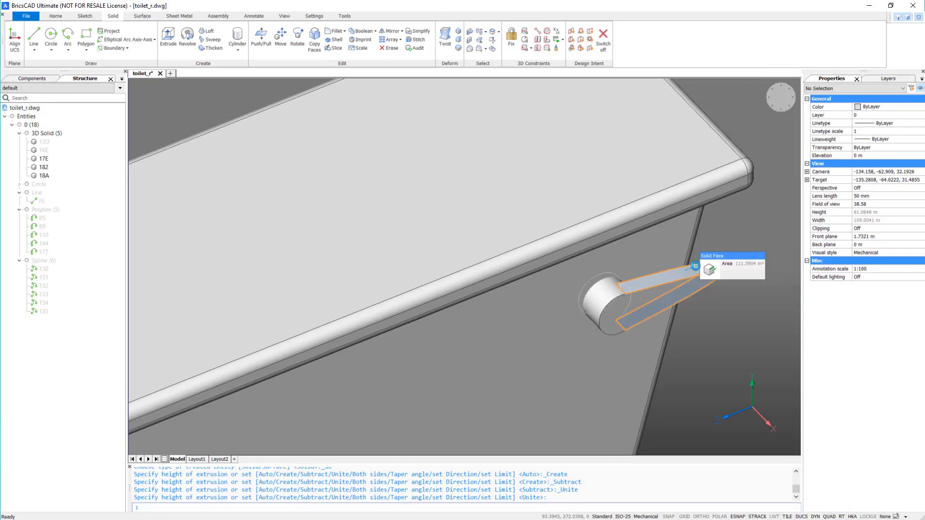
# Undo the last operations and show the hidden bent pipe solid under the tank.
pyautogui.hotkey('ctrl', 'z')
pyautogui.hotkey('ctrl', 'z')
pyautogui.rightClick(42, 152)
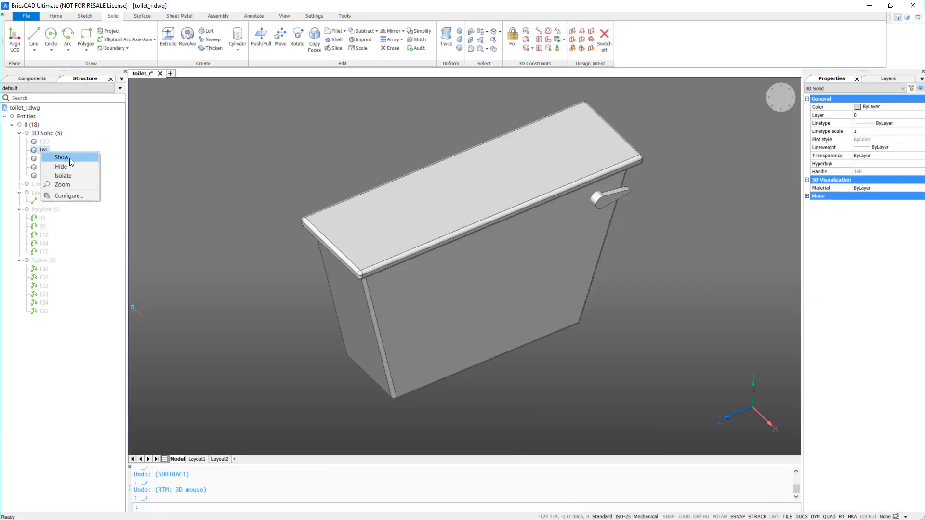
pyautogui.click(69, 159)
pyautogui.click(235, 295)
pyautogui.click(203, 232)
pyautogui.press('Escape')
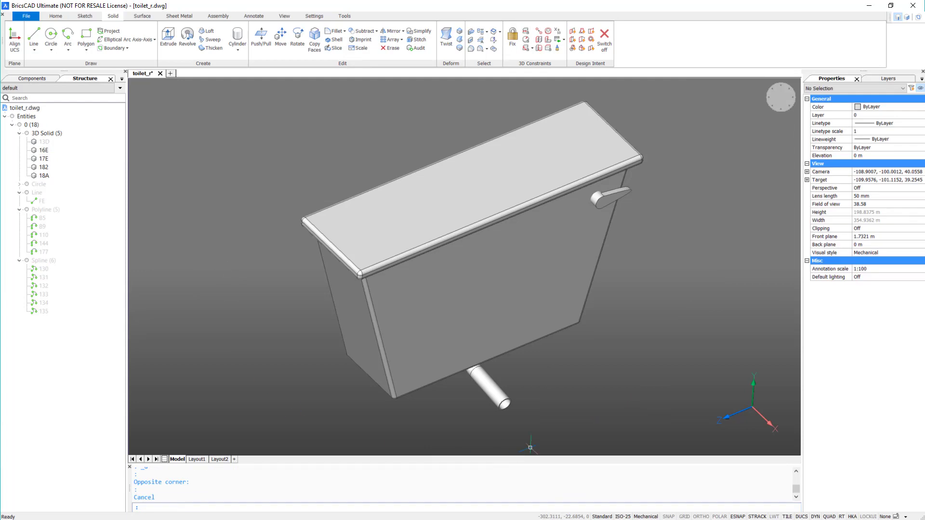
# Subtract the bent pipe from the tank body and hide the pipe solid.
pyautogui.keyDown('shift'); pyautogui.moveTo(574, 421); pyautogui.dragTo(658, 382, button='middle'); pyautogui.keyUp('shift')
pyautogui.click(369, 32)
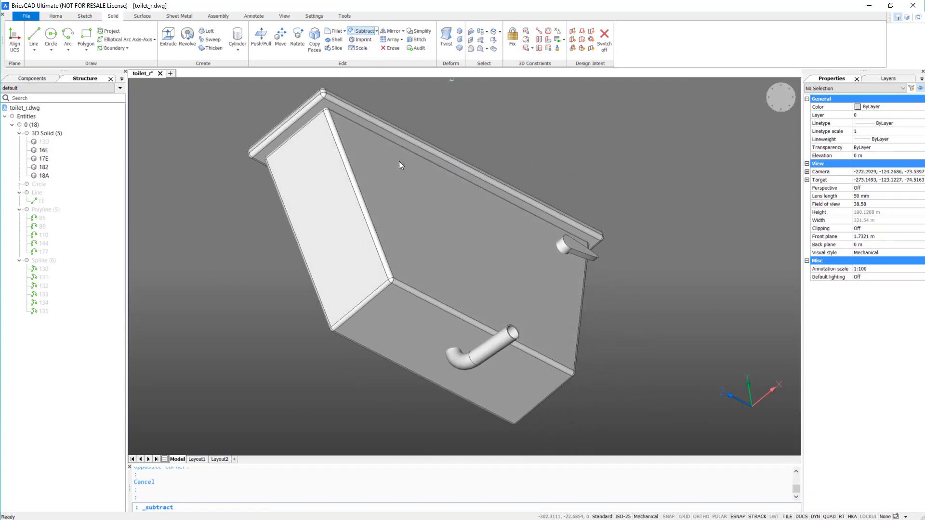
pyautogui.click(420, 251)
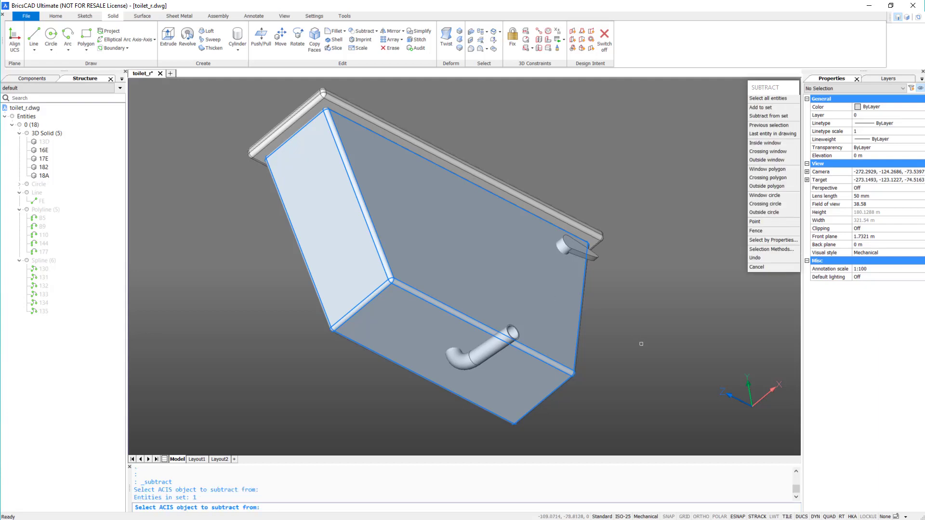
pyautogui.press('Return')
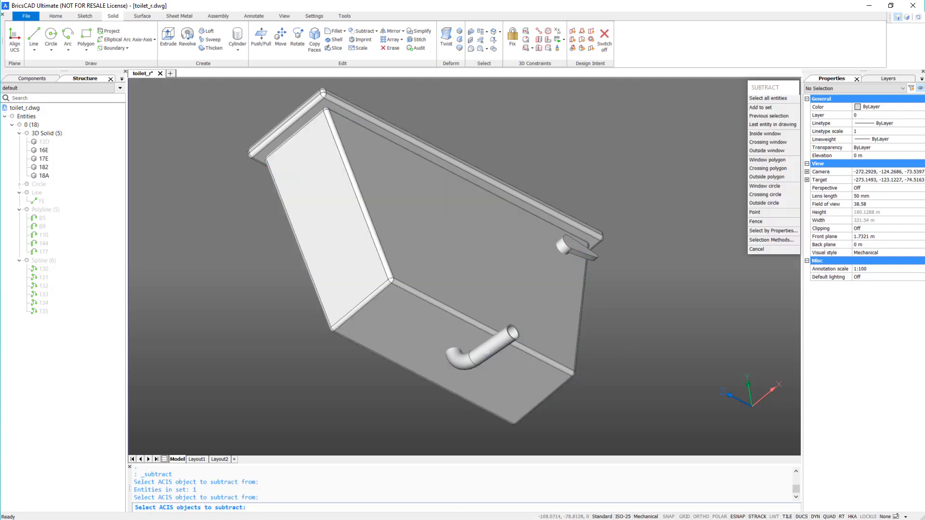
pyautogui.click(484, 351)
pyautogui.press('Return')
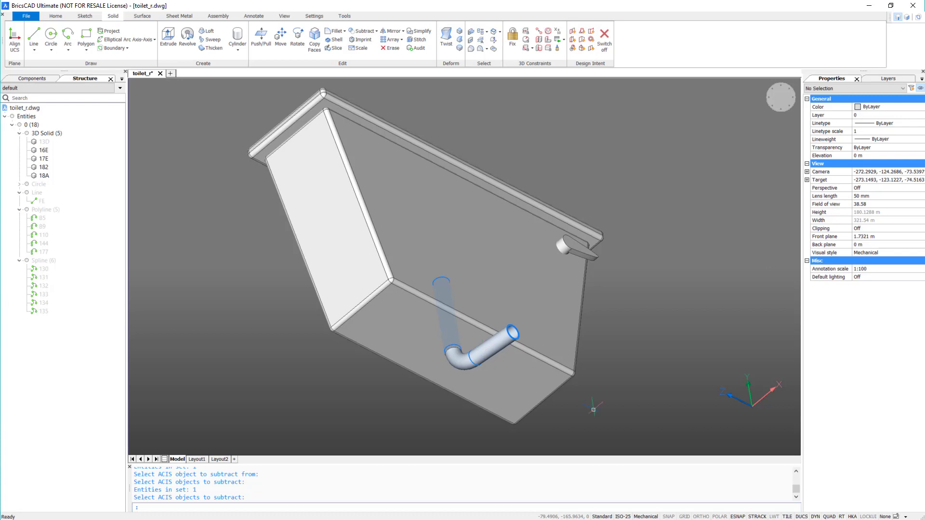
pyautogui.click(509, 348)
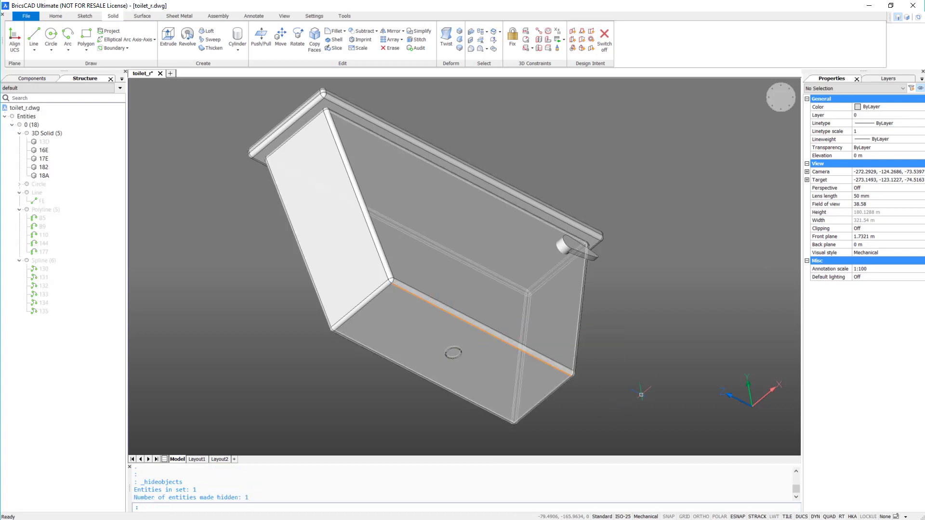
# Separate the tank body into individual solids with SOLIDEDIT and erase the leftover disc inside the pipe hole.
pyautogui.write('SOLID')
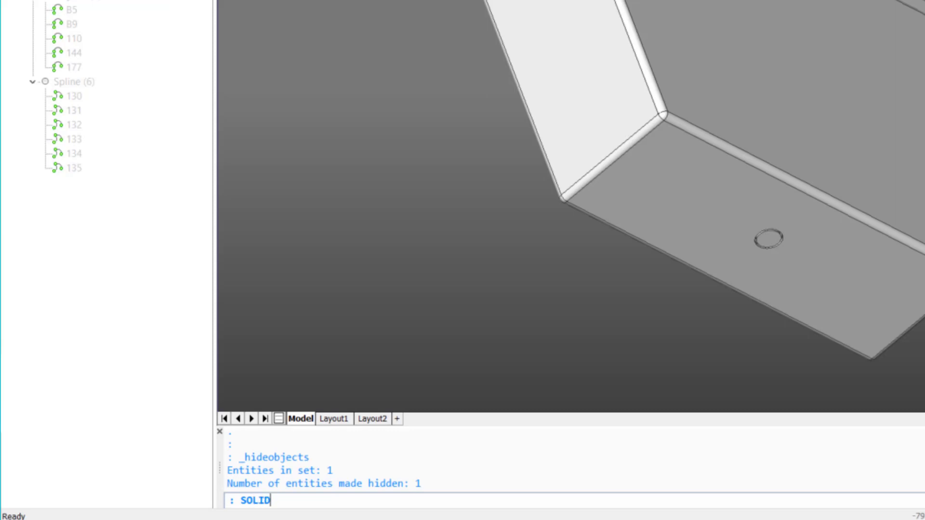
pyautogui.write('EDIT')
pyautogui.press('Return')
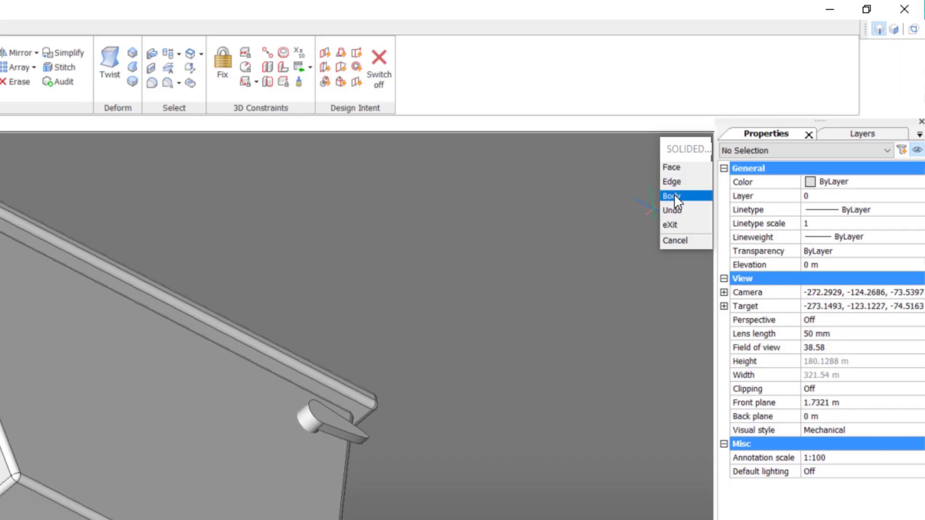
pyautogui.click(675, 196)
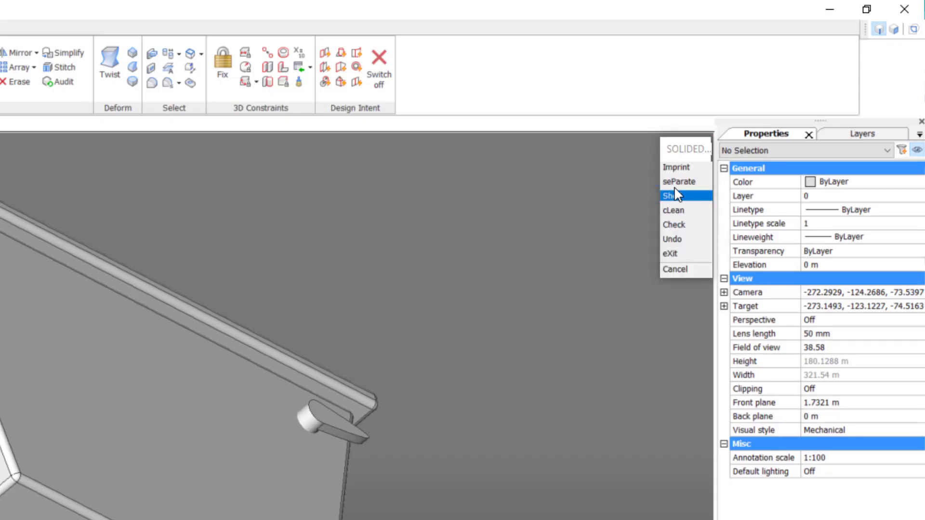
pyautogui.click(675, 196)
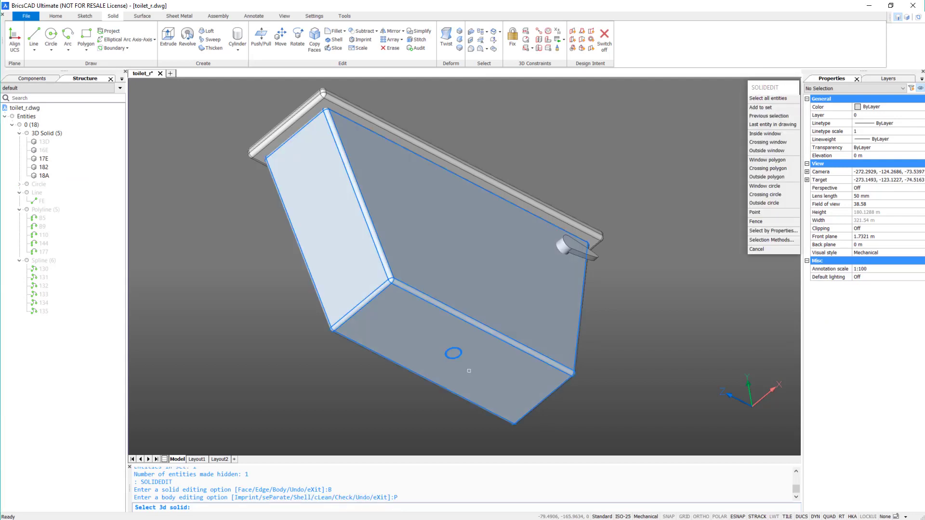
pyautogui.click(453, 355)
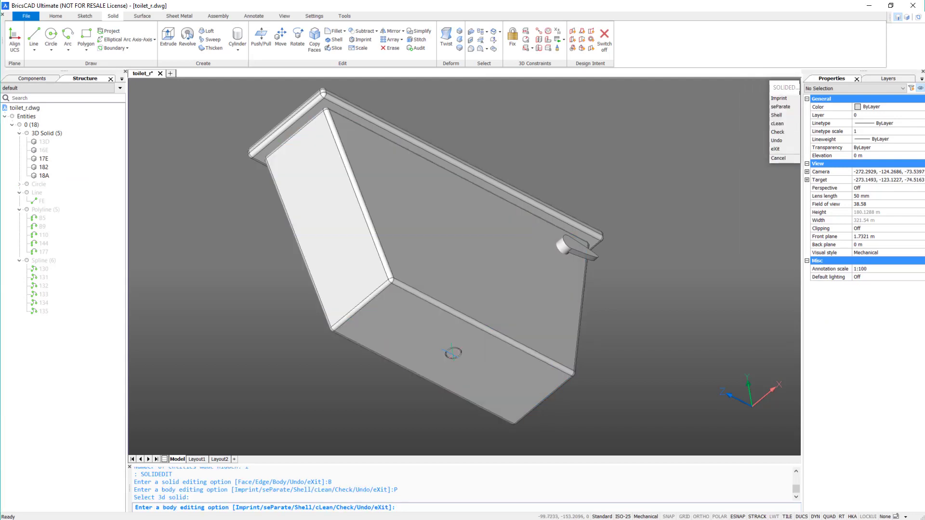
pyautogui.press('Return')
pyautogui.press('Return')
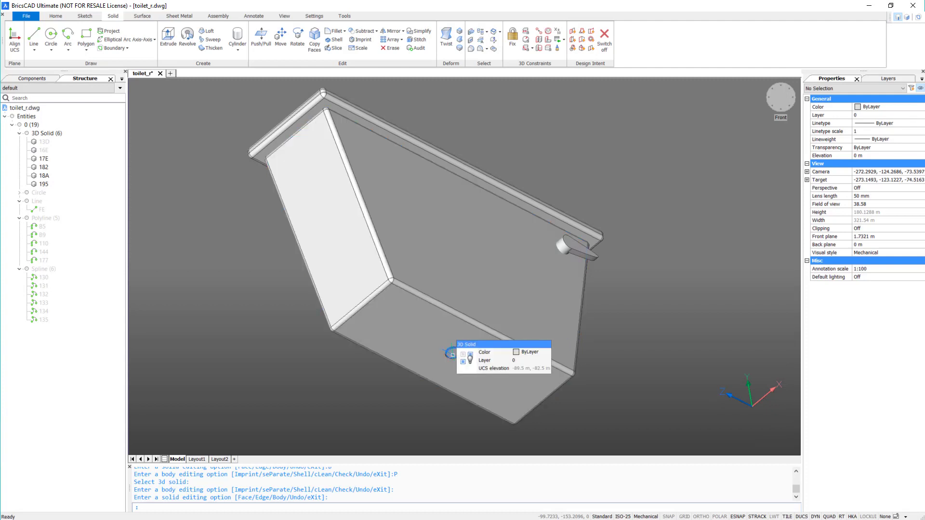
pyautogui.click(453, 355)
pyautogui.press('Delete')
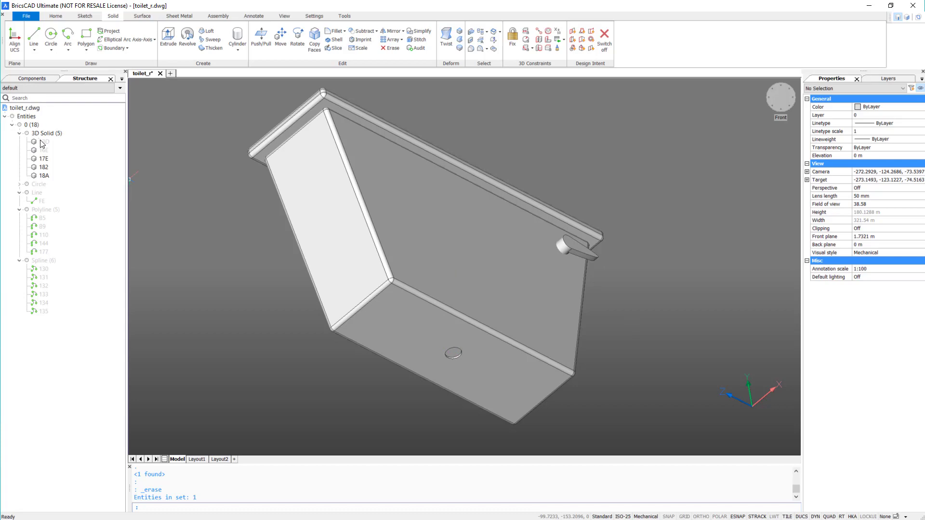
# Show all hidden entities on layer 0 and clear the selection.
pyautogui.rightClick(27, 124)
pyautogui.click(42, 128)
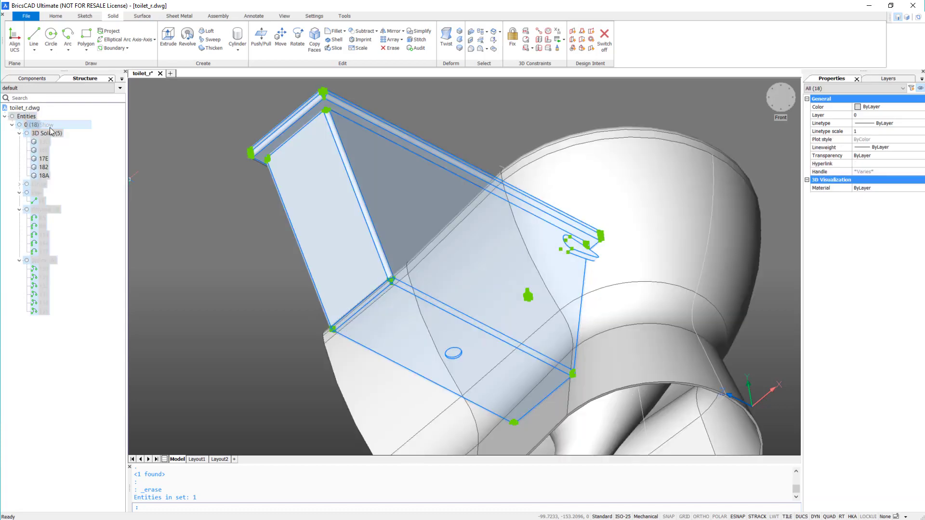
pyautogui.press('Escape')
# Subtract the bent pipe from the bowl body, hide the pipe solid and clear the selection.
pyautogui.scroll(5, 277, 311)
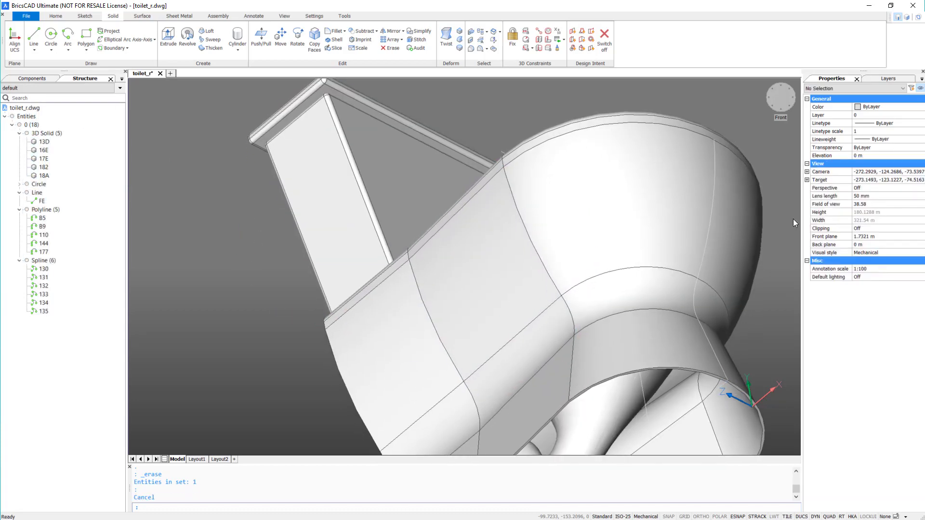
pyautogui.keyDown('shift'); pyautogui.moveTo(785, 272); pyautogui.dragTo(551, 241, button='middle'); pyautogui.keyUp('shift')
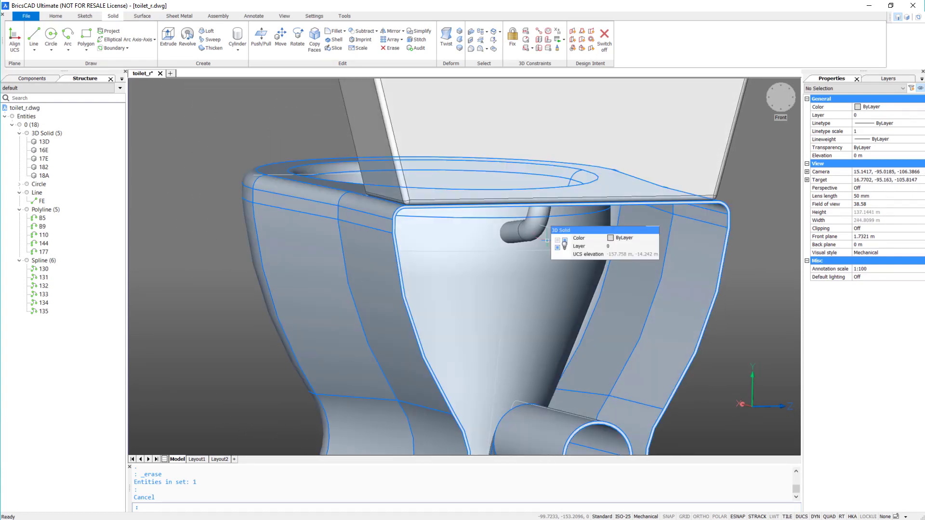
pyautogui.click(365, 31)
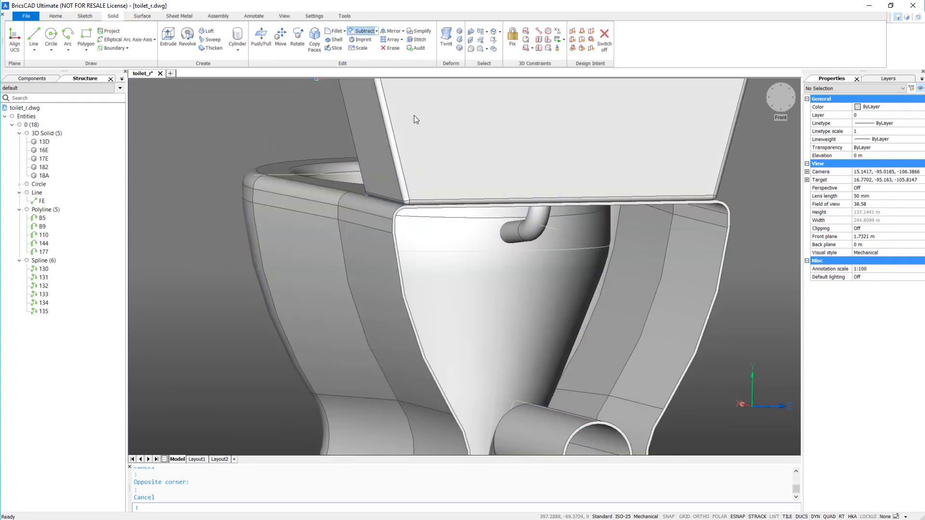
pyautogui.click(490, 267)
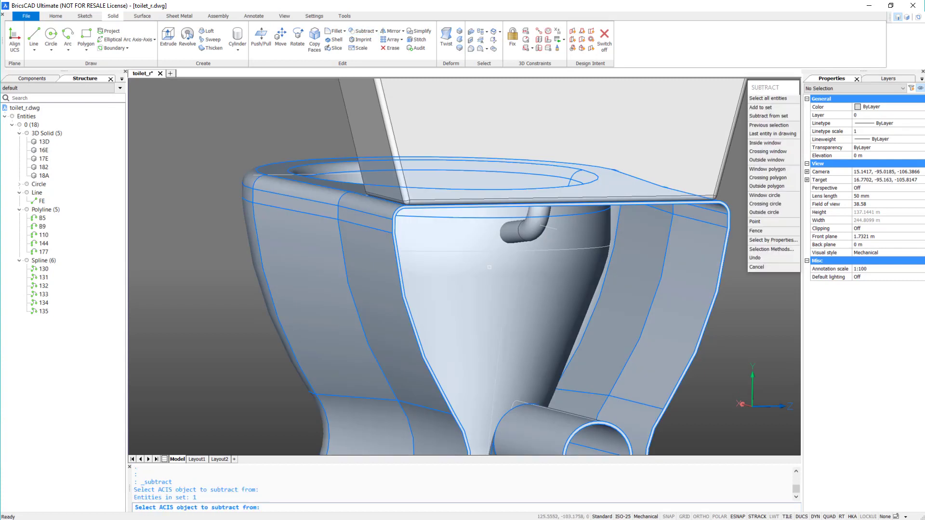
pyautogui.press('Return')
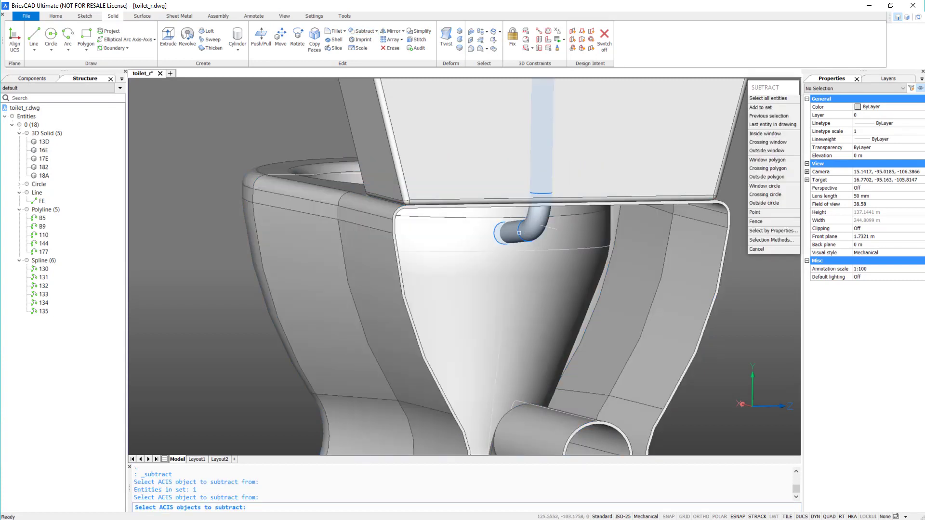
pyautogui.press('Return')
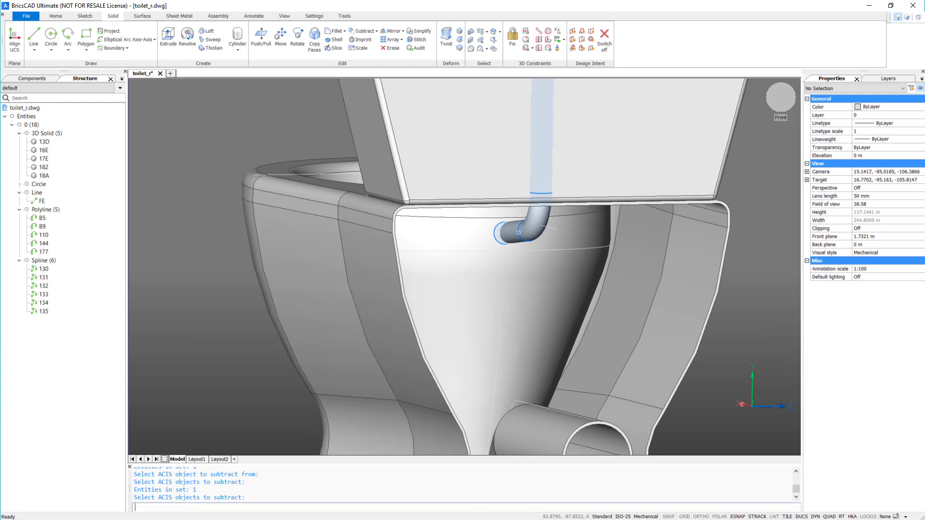
pyautogui.rightClick(46, 152)
pyautogui.click(66, 164)
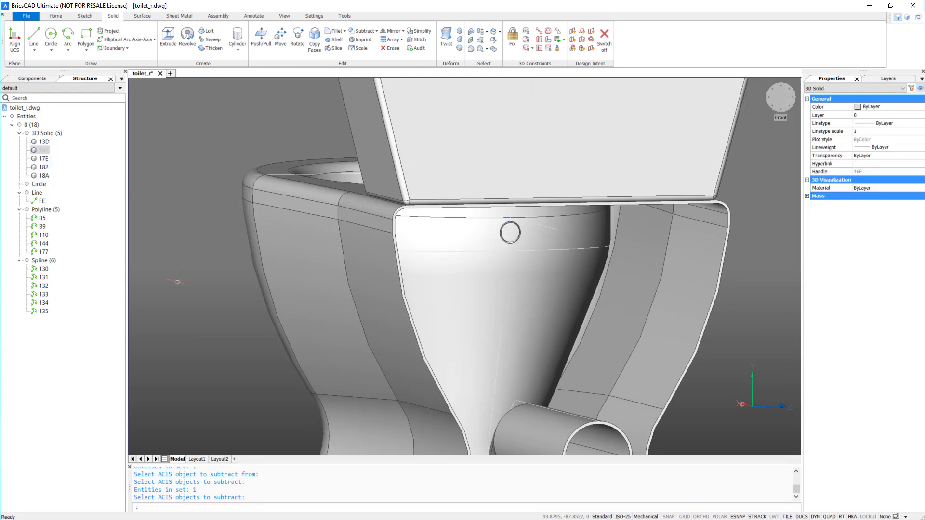
pyautogui.press('Escape')
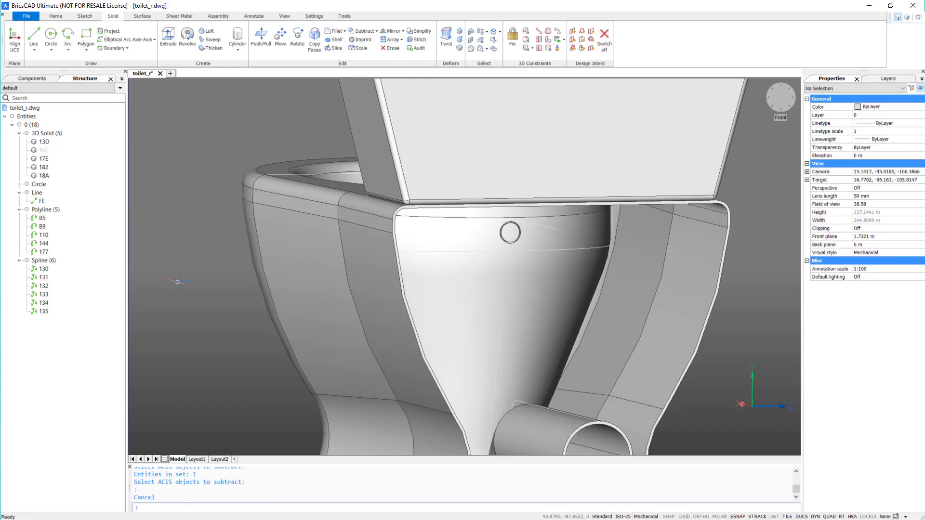
# Separate the bowl body into individual solids with SOLIDEDIT and erase the leftover disc inside the bowl's pipe hole.
pyautogui.write('SOLIDEDIT')
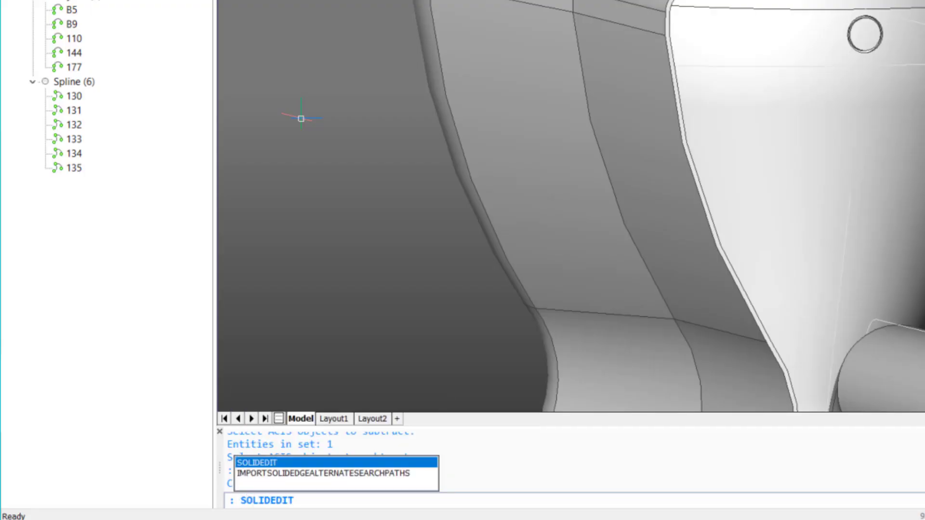
pyautogui.press('Return')
pyautogui.click(677, 197)
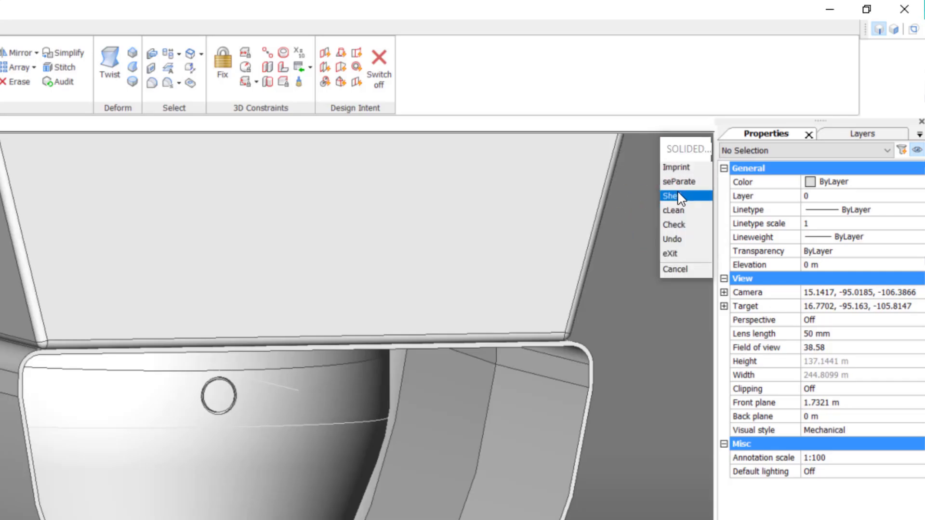
pyautogui.click(679, 182)
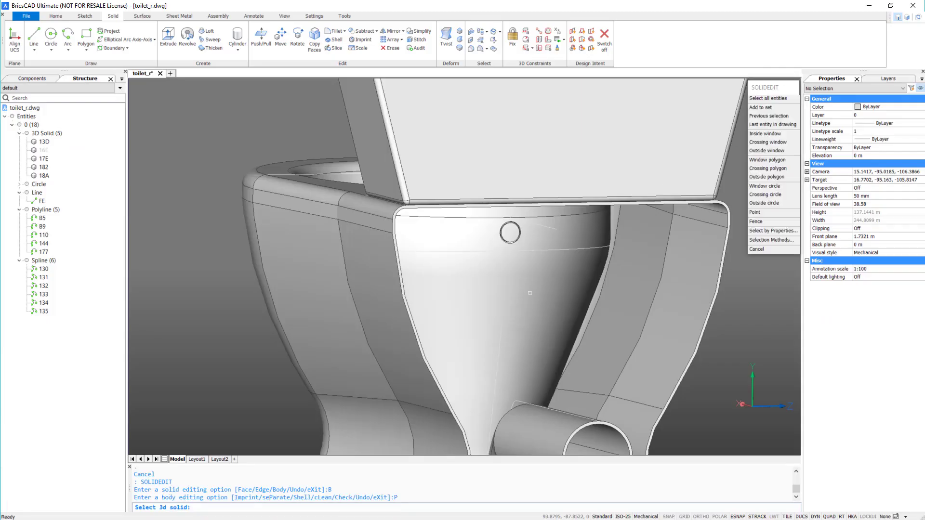
pyautogui.click(523, 274)
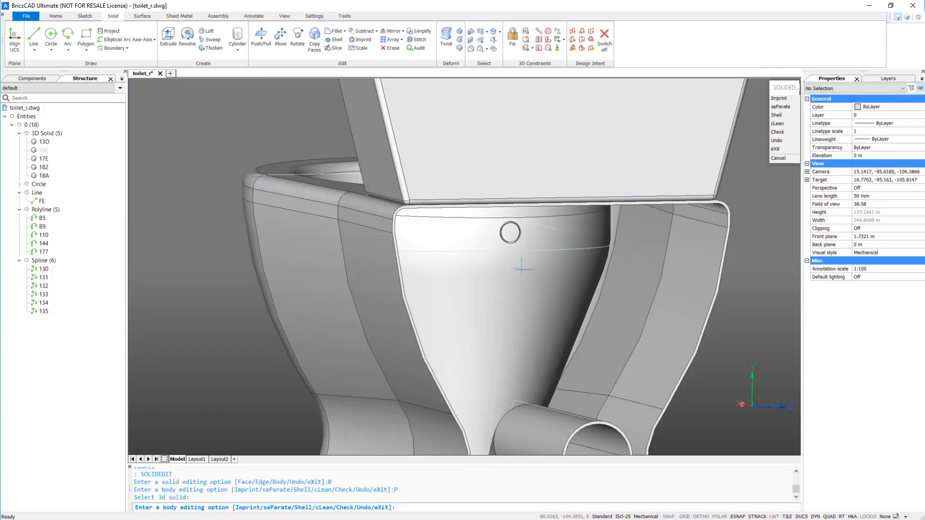
pyautogui.press('Return')
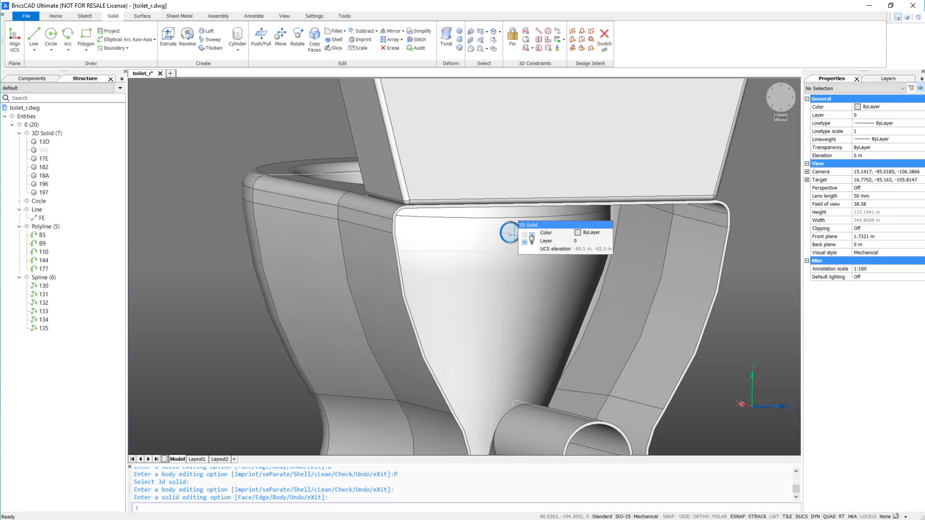
pyautogui.press('Escape')
pyautogui.click(510, 233)
pyautogui.press('Delete')
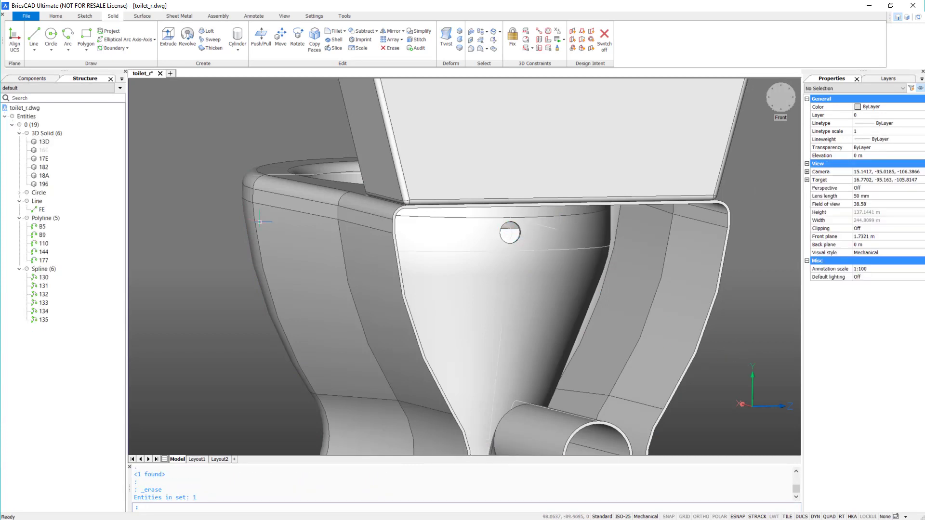
# Show the hidden bent pipe solid again and set the visual style to X-Ray.
pyautogui.rightClick(37, 153)
pyautogui.click(69, 158)
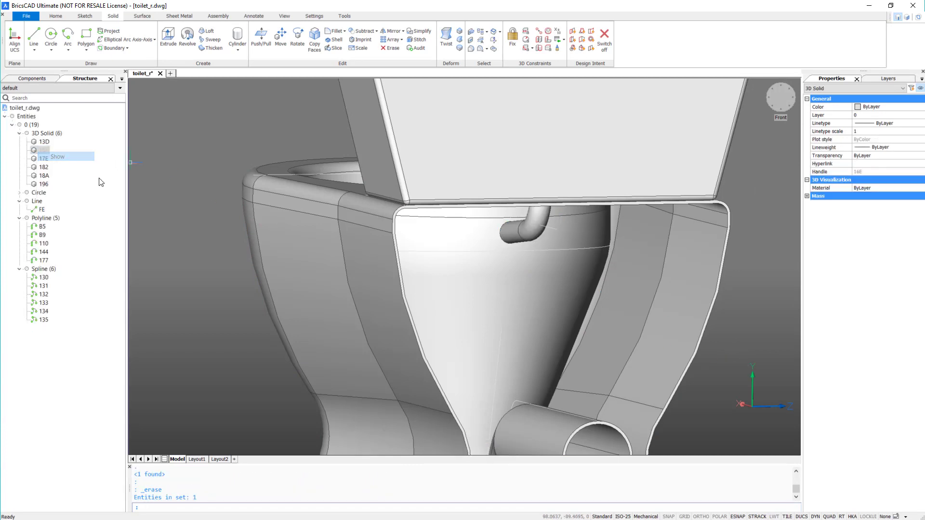
pyautogui.press('Escape')
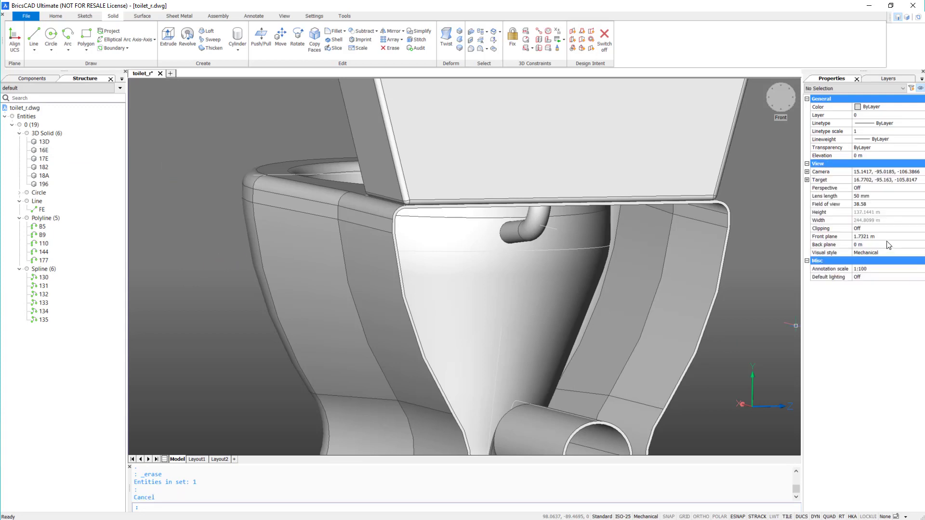
pyautogui.click(881, 249)
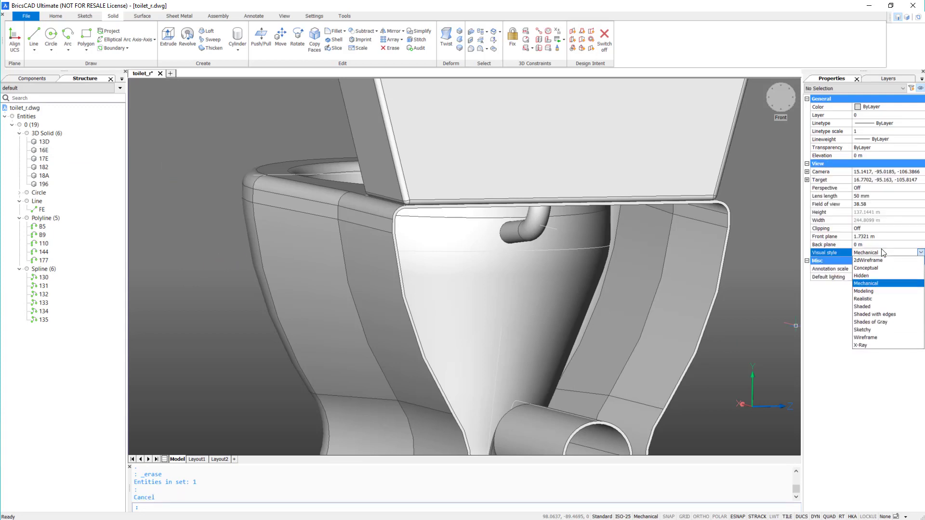
pyautogui.click(876, 345)
# Enable face selection and push the bent pipe's upper end face down inside the tank to just above the tank floor.
pyautogui.moveTo(773, 243); pyautogui.dragTo(755, 318, button='middle')
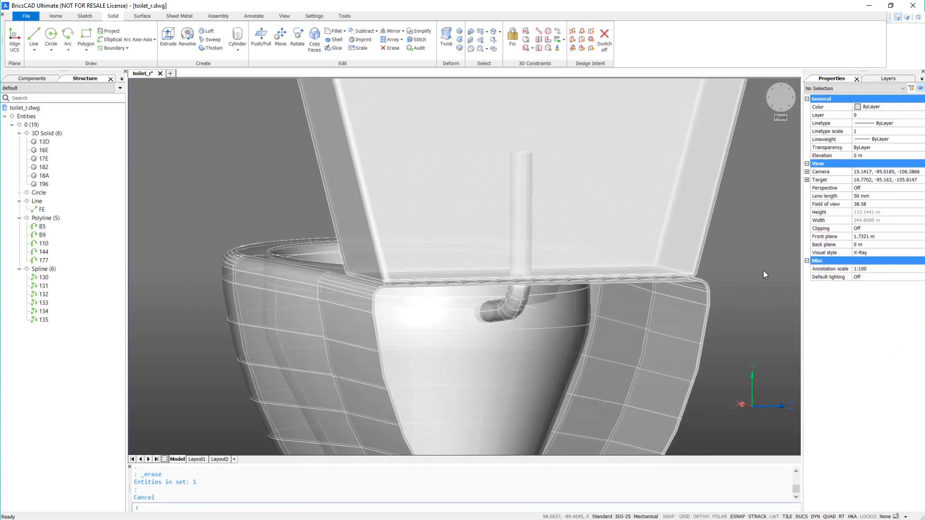
pyautogui.keyDown('shift'); pyautogui.moveTo(763, 271); pyautogui.dragTo(626, 246, button='middle'); pyautogui.keyUp('shift')
pyautogui.scroll(-1, 530, 217)
pyautogui.moveTo(526, 218); pyautogui.dragTo(596, 236, button='middle')
pyautogui.click(907, 17)
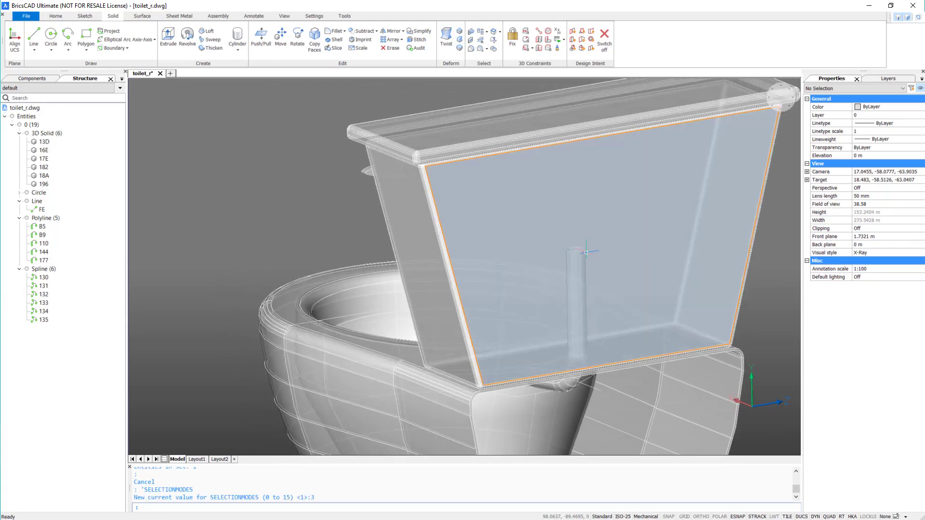
pyautogui.scroll(8, 579, 252)
pyautogui.press('Tab')
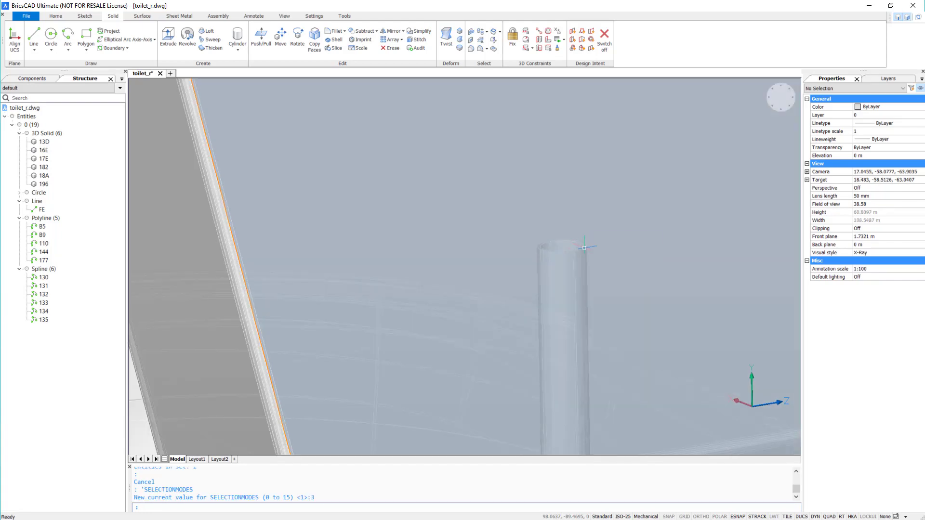
pyautogui.press('Tab')
pyautogui.press('Tab')
pyautogui.press('Tab')
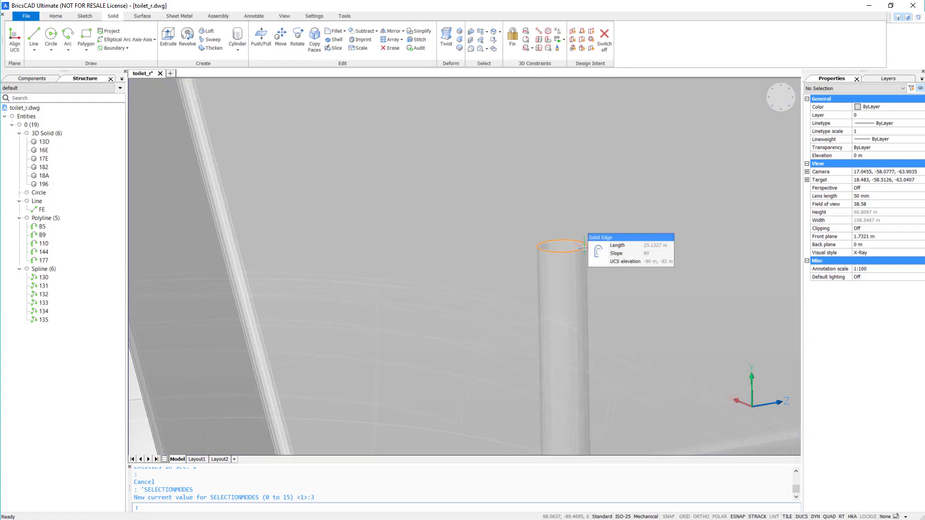
pyautogui.press('Tab')
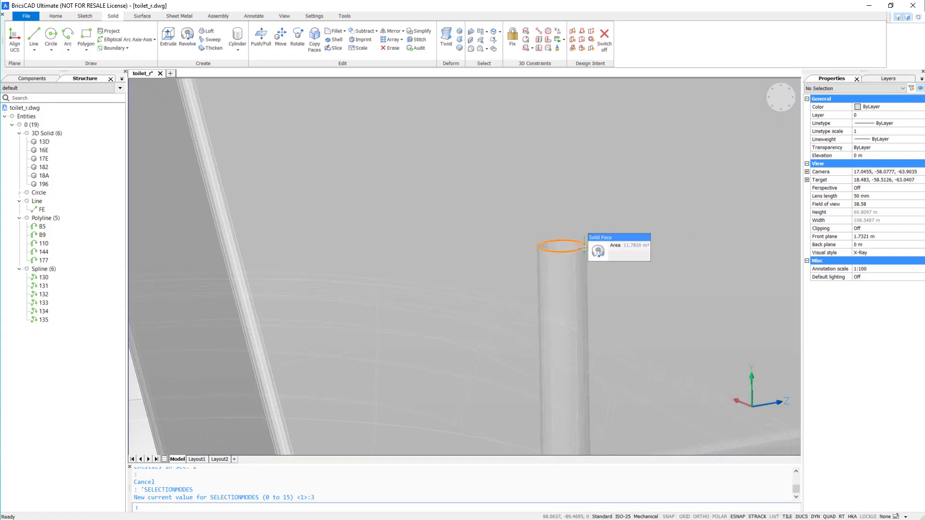
pyautogui.moveTo(597, 251)
pyautogui.click(701, 255)
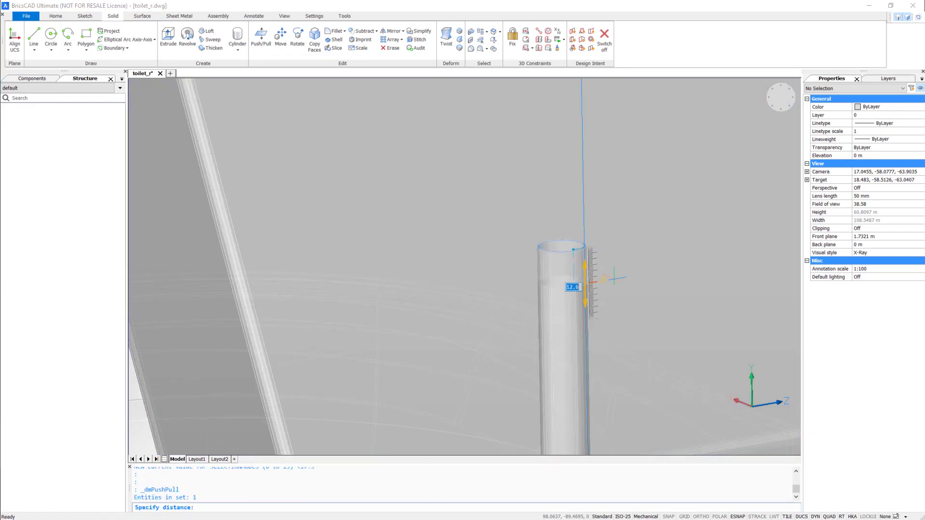
pyautogui.scroll(-4, 617, 410)
pyautogui.scroll(3, 635, 320)
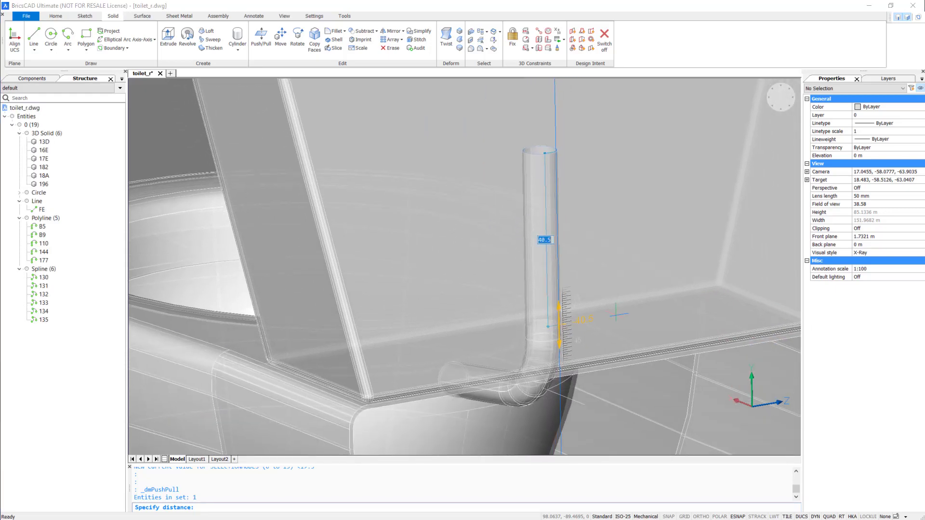
pyautogui.click(587, 334)
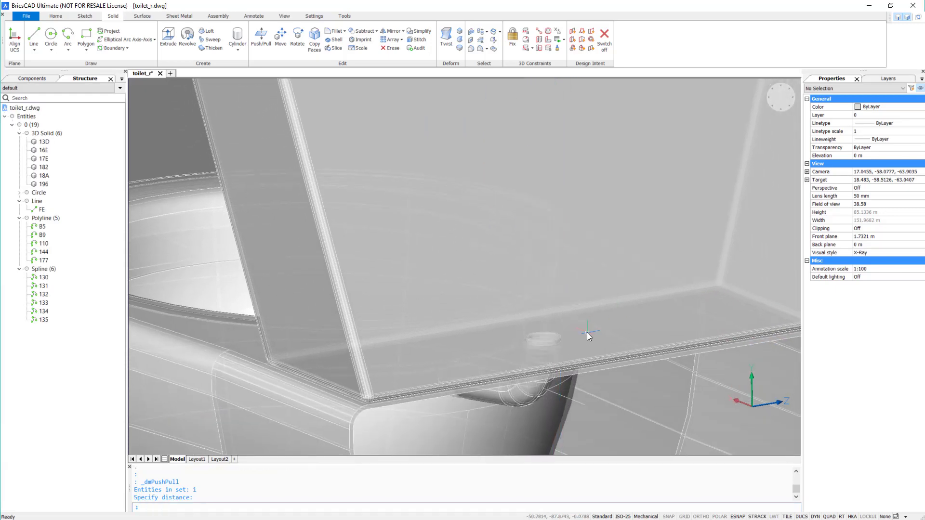
# Push/pull the bent pipe's other end face back to the bowl wall, shortening the horizontal section.
pyautogui.moveTo(511, 387); pyautogui.dragTo(459, 352, button='middle')
pyautogui.moveTo(459, 352)
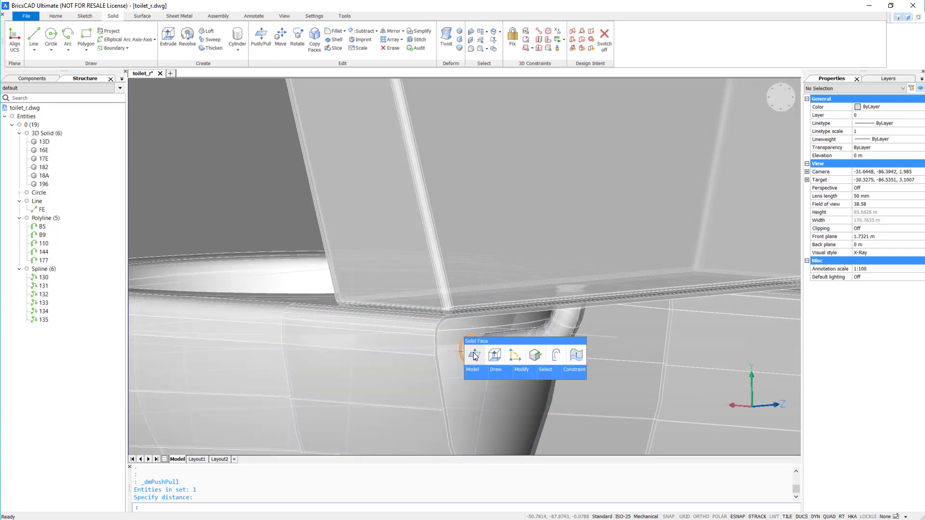
pyautogui.click(475, 355)
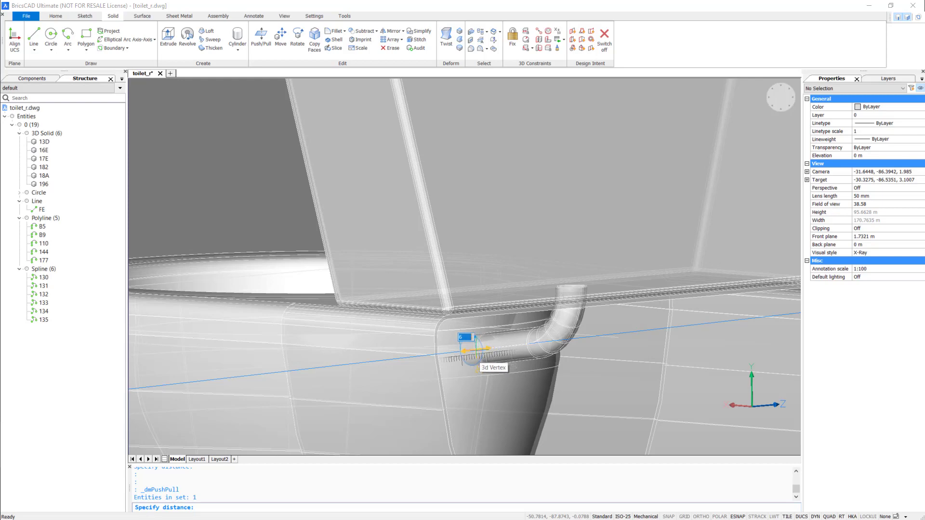
pyautogui.click(477, 353)
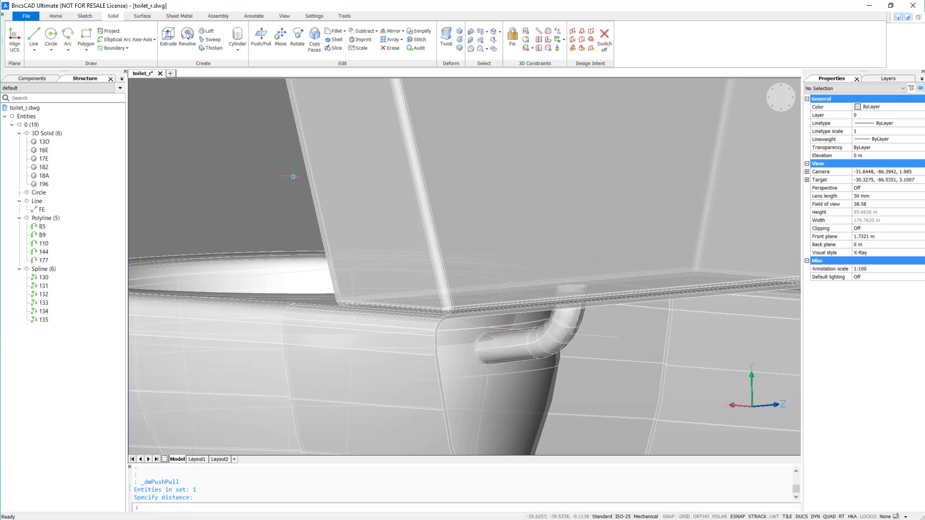
pyautogui.scroll(-10, 290, 198)
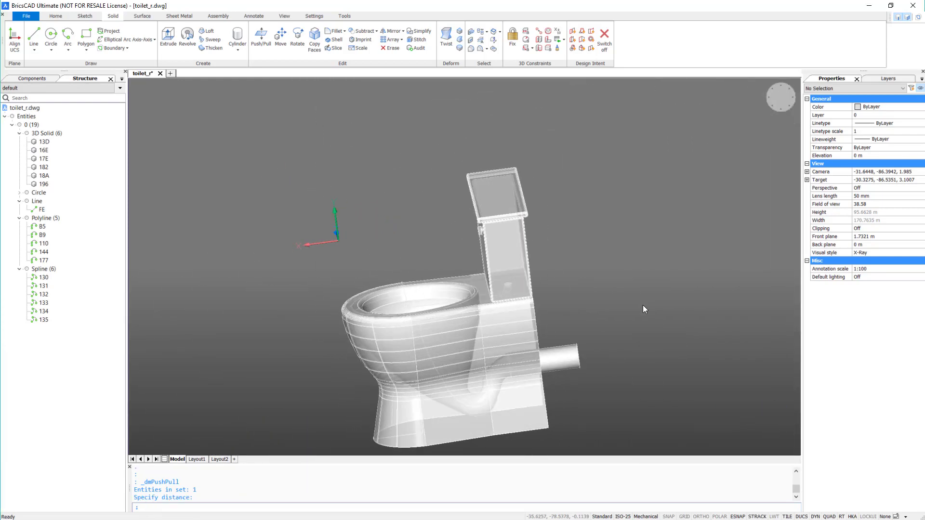
pyautogui.keyDown('shift'); pyautogui.moveTo(642, 305); pyautogui.dragTo(649, 305, button='middle'); pyautogui.keyUp('shift')
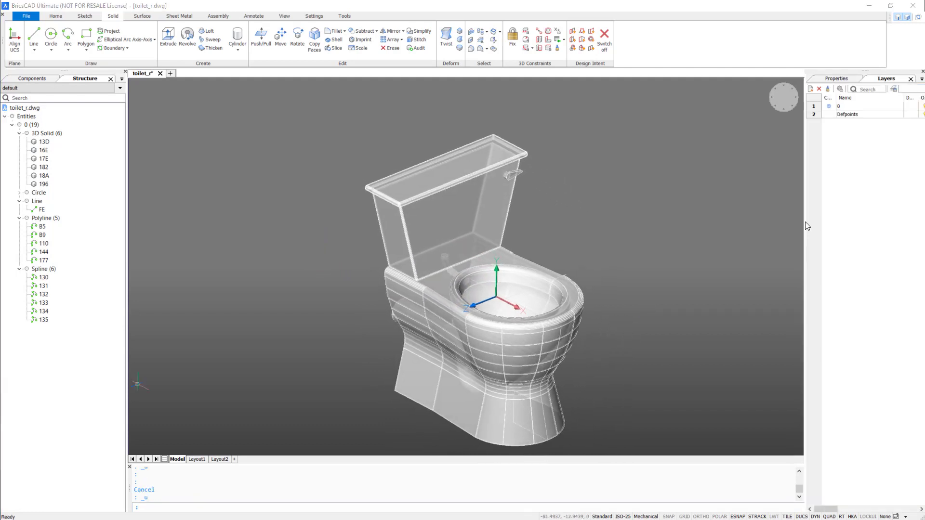
# Create a new layer named seat and assign it a dark, nearly black true color.
pyautogui.moveTo(805, 227); pyautogui.dragTo(797, 229)
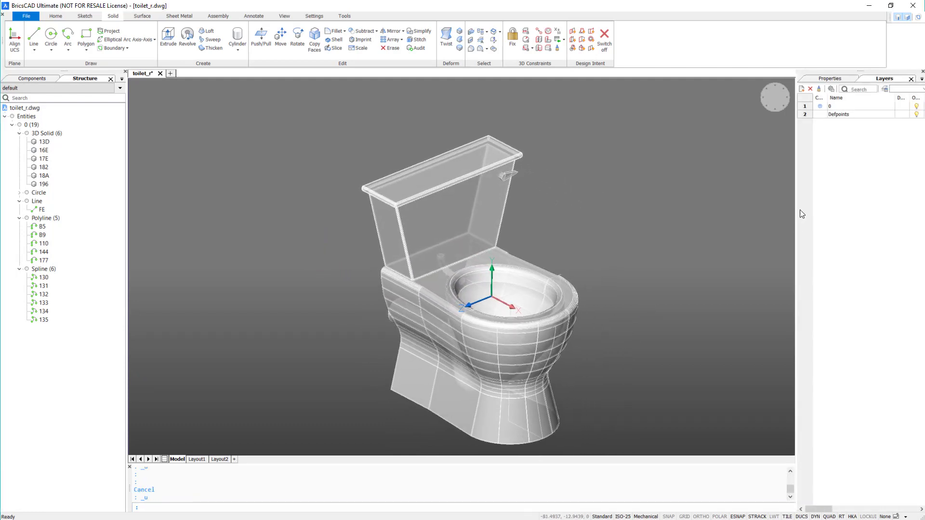
pyautogui.click(801, 88)
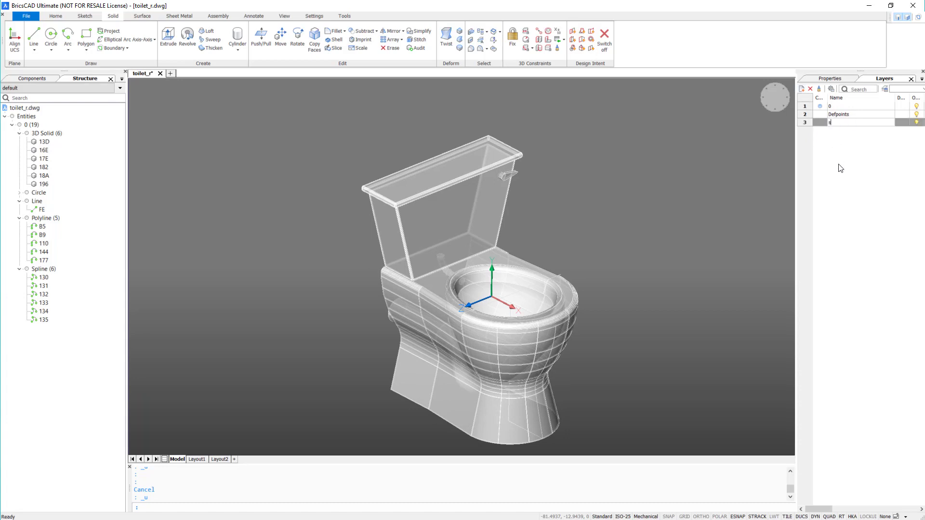
pyautogui.press('Return')
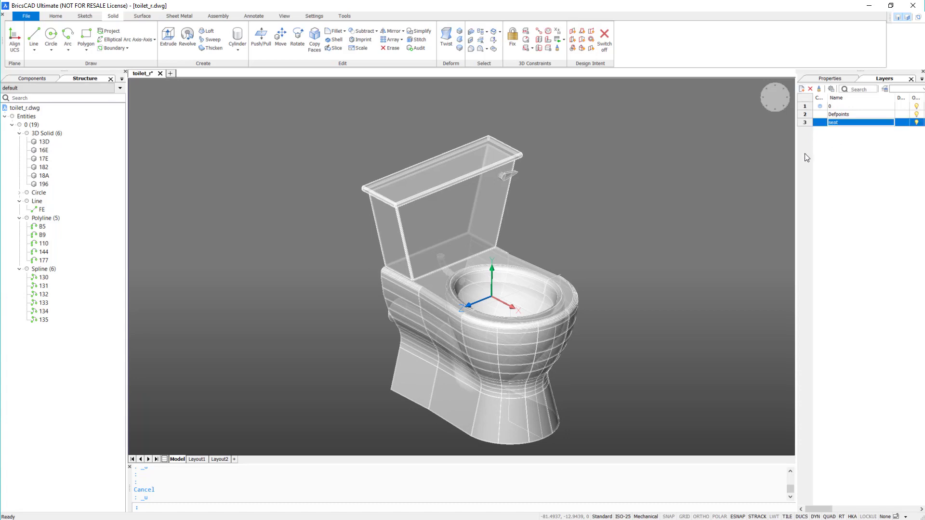
pyautogui.moveTo(823, 509); pyautogui.dragTo(834, 508)
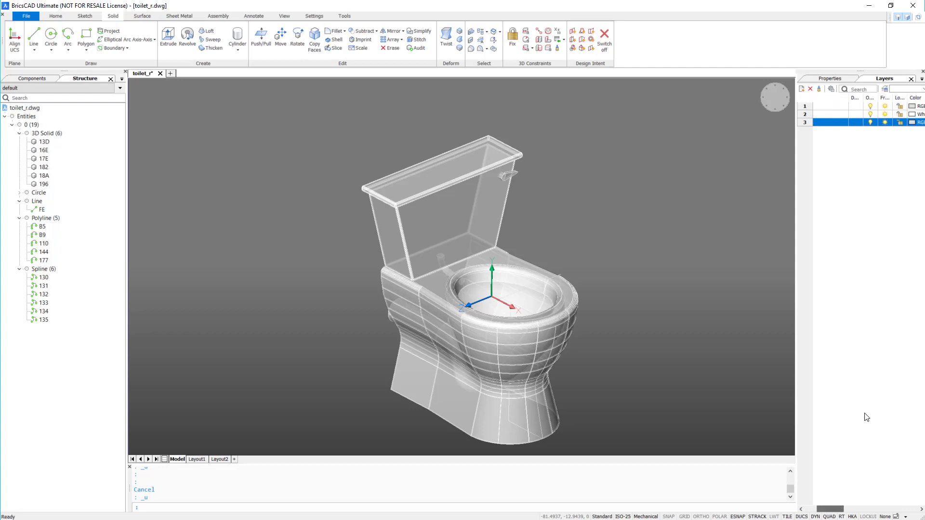
pyautogui.click(911, 123)
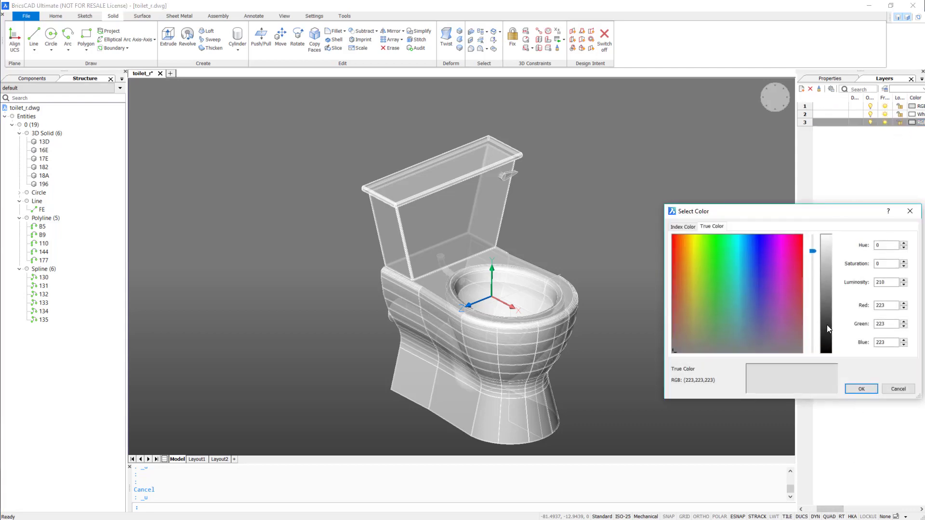
pyautogui.click(856, 393)
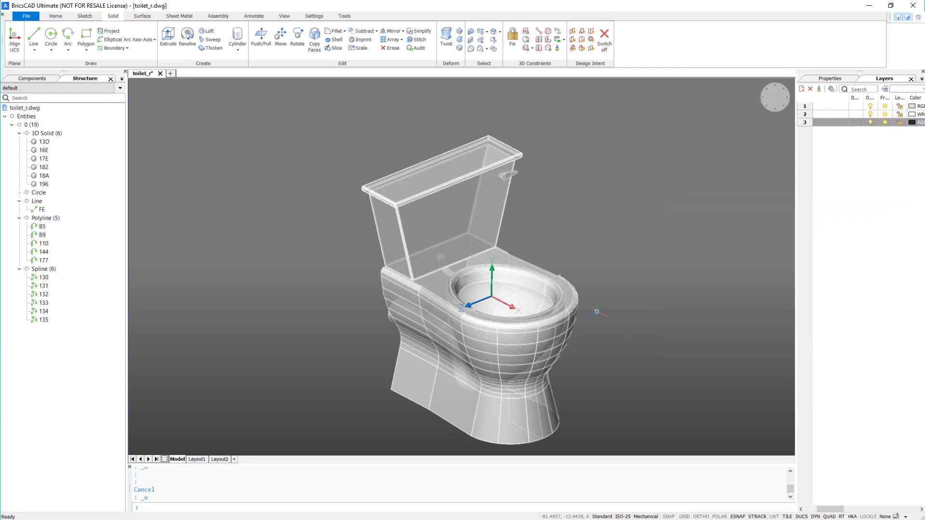
# Extract the edges of the bowl's top face and draw a slanted line beside the bowl opening on that face.
pyautogui.moveTo(501, 260)
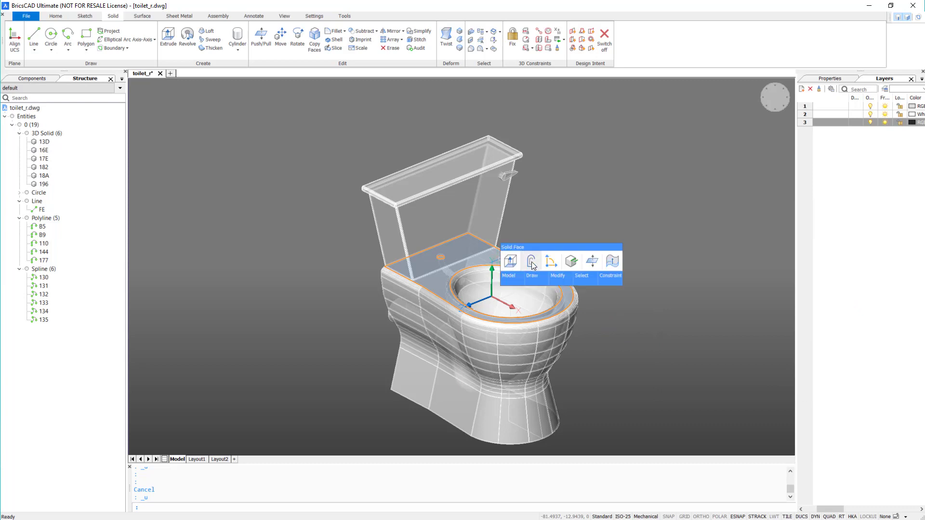
pyautogui.click(572, 262)
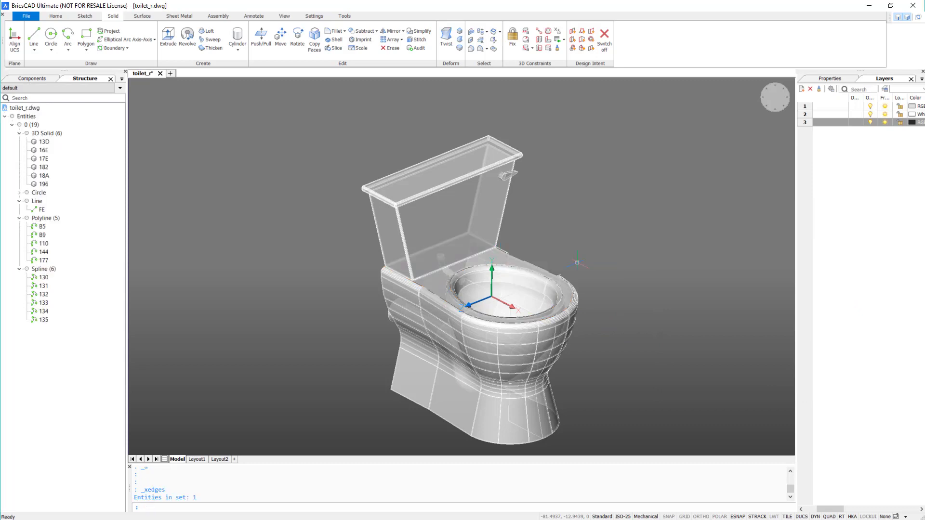
pyautogui.click(34, 34)
pyautogui.click(491, 320)
pyautogui.click(430, 279)
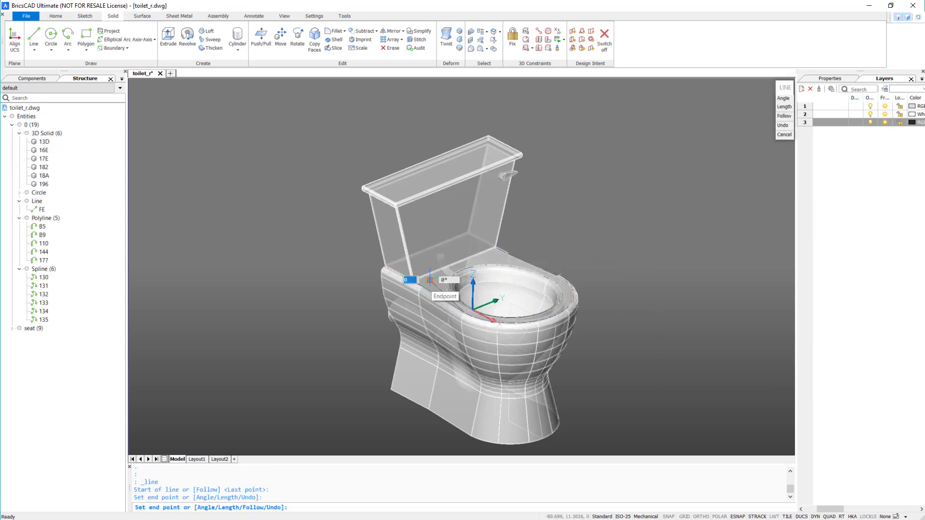
pyautogui.press('Return')
# Mirror the slanted line across the bowl's centerline, starting at the rear edge's midpoint and keeping the original.
pyautogui.click(431, 282)
pyautogui.write('MIRROR')
pyautogui.press('Return')
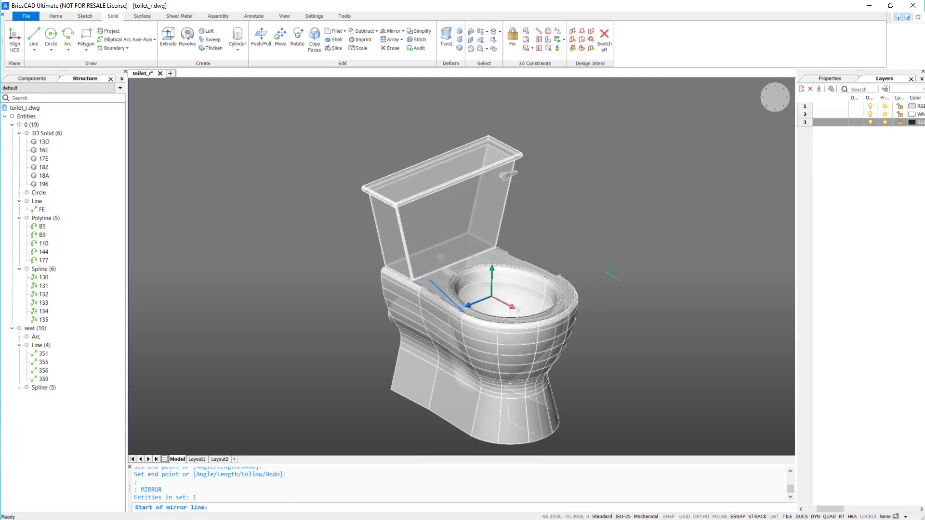
pyautogui.keyDown('shift'); pyautogui.rightClick(479, 260); pyautogui.keyUp('shift')
pyautogui.click(506, 308)
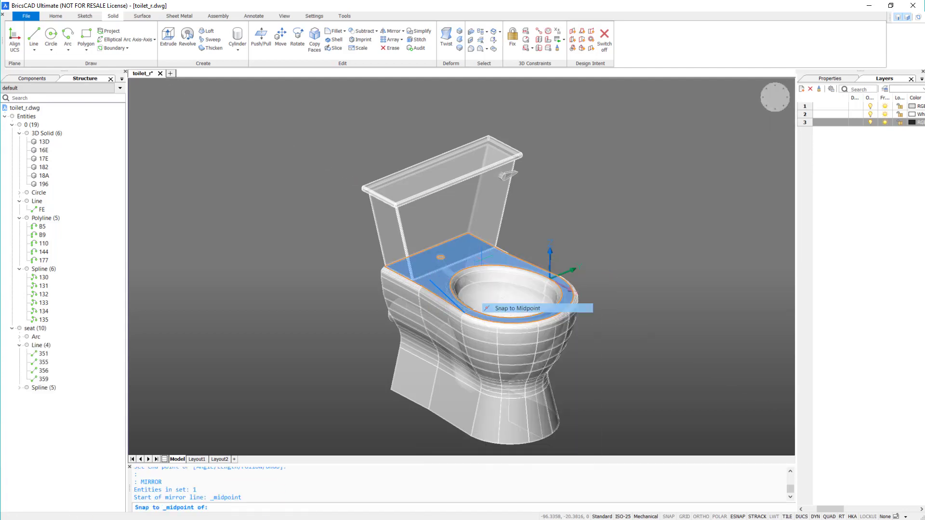
pyautogui.click(428, 251)
pyautogui.click(461, 314)
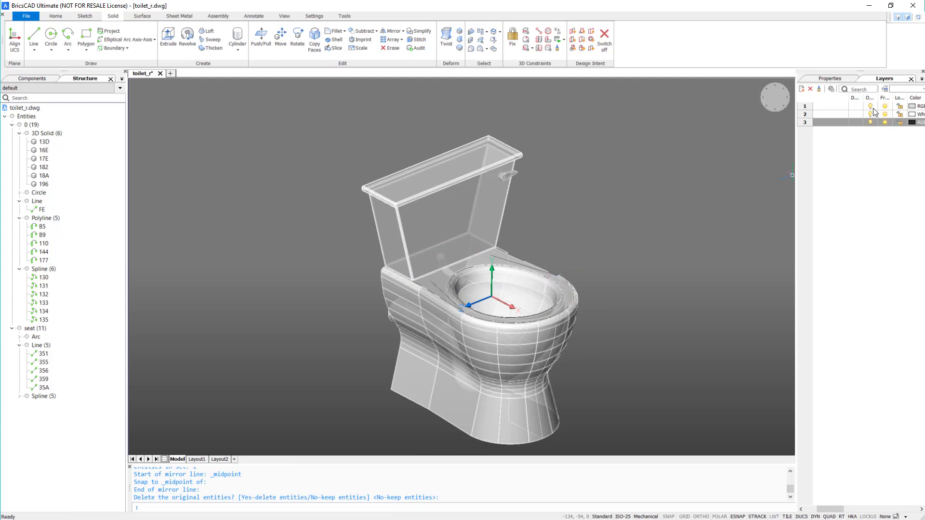
# Turn off layer 0 and erase the extracted edges behind the slanted lines, including the pipe hole circle.
pyautogui.click(870, 106)
pyautogui.click(775, 98)
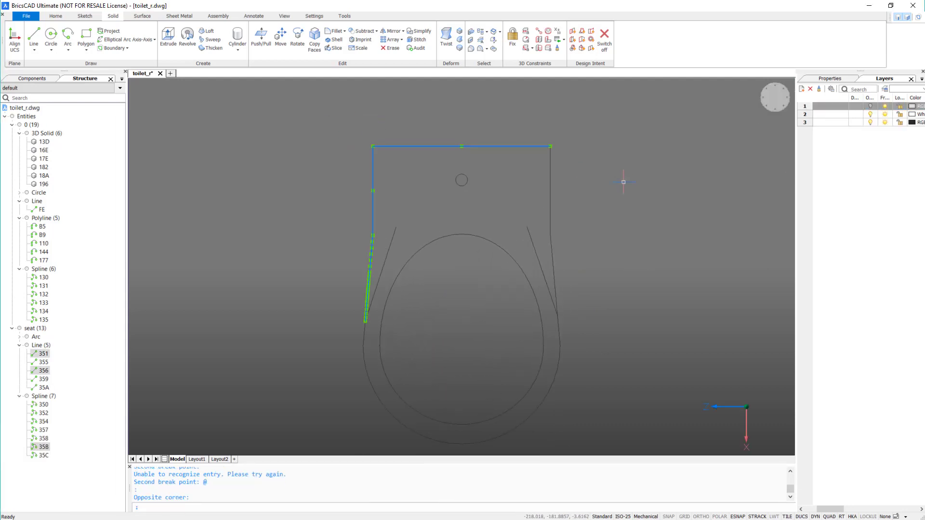
pyautogui.click(597, 214)
pyautogui.click(440, 146)
pyautogui.press('Delete')
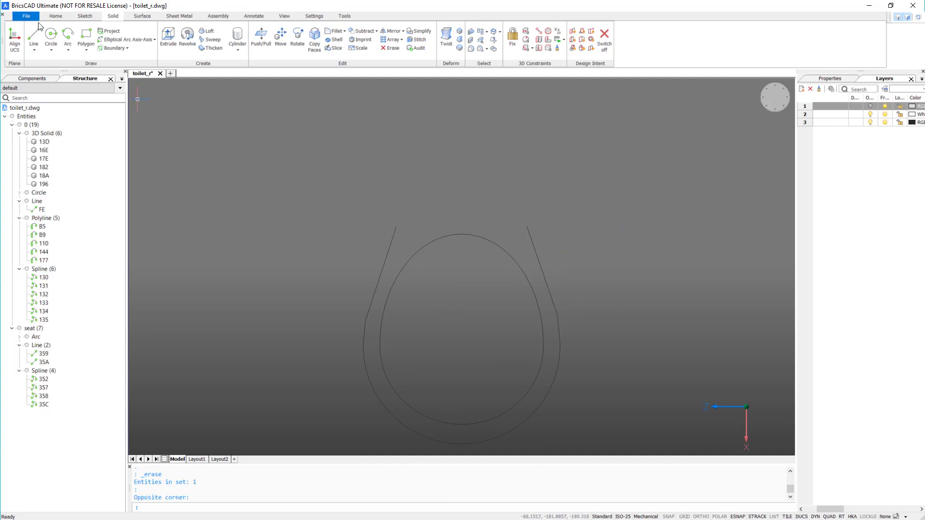
# Close the seat outline with a line between the slanted lines' rear ends and join the inner oval's halves into one spline.
pyautogui.click(396, 227)
pyautogui.click(527, 226)
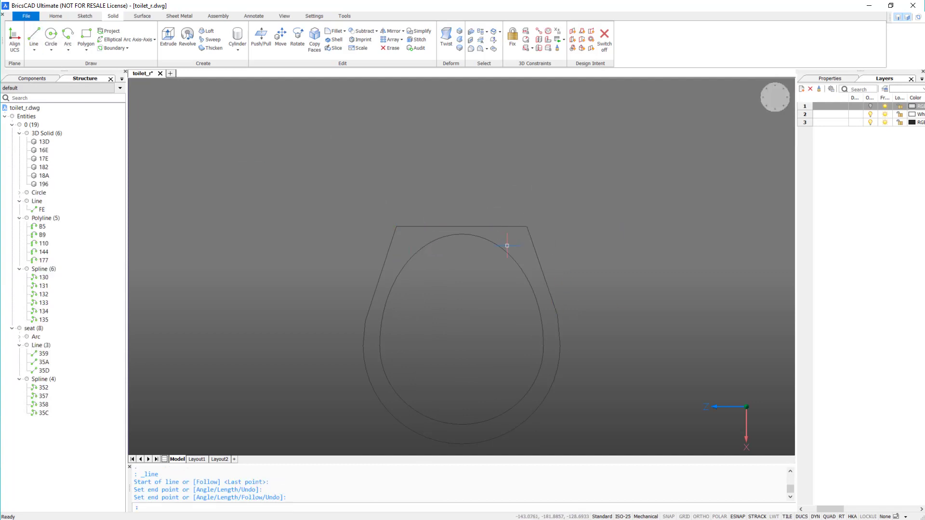
pyautogui.click(512, 279)
pyautogui.click(516, 406)
pyautogui.write('join')
pyautogui.press('Return')
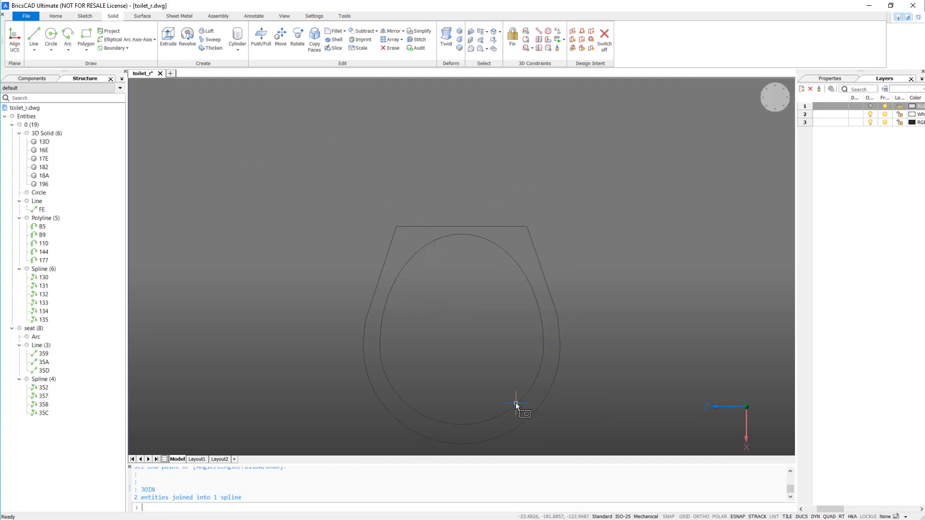
# Offset the inner oval inward by 8 and erase the original oval.
pyautogui.click(551, 409)
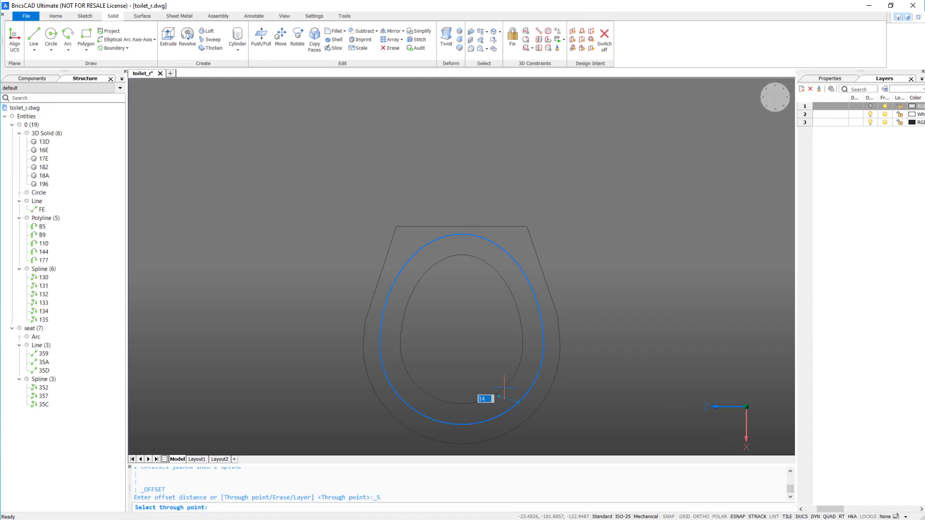
pyautogui.write('8')
pyautogui.press('Return')
pyautogui.click(533, 385)
pyautogui.press('Delete')
# Join all the lines, splines and the arc of the outer seat outline into one closed curve.
pyautogui.click(502, 233)
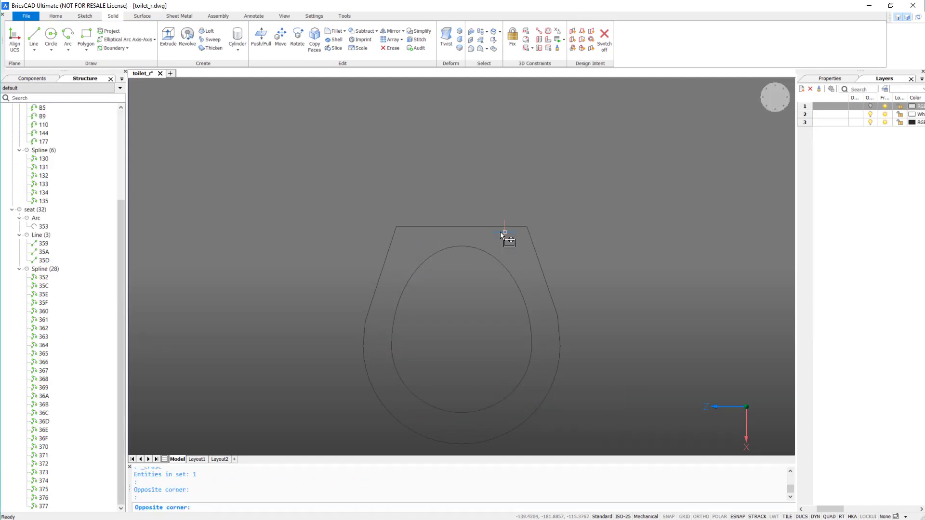
pyautogui.click(394, 225)
pyautogui.moveTo(593, 397); pyautogui.dragTo(542, 324)
pyautogui.moveTo(373, 341); pyautogui.dragTo(355, 332)
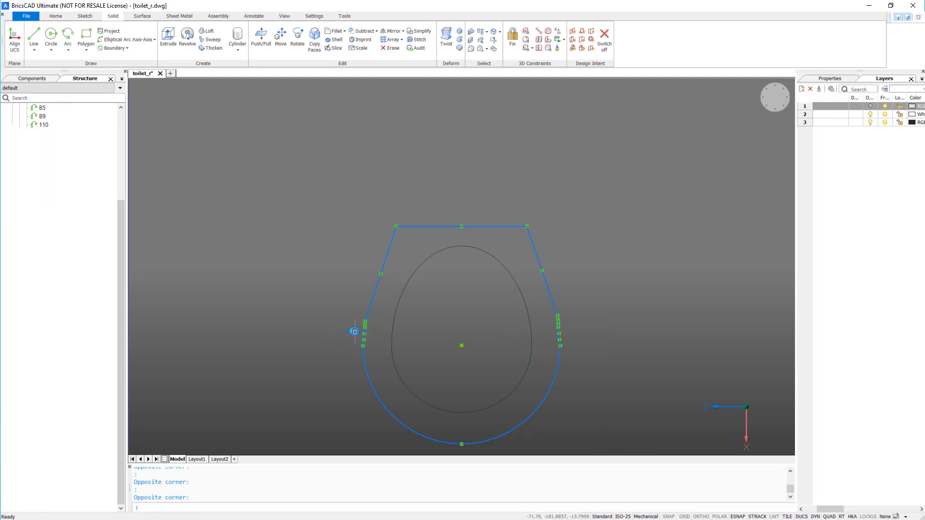
pyautogui.write('jo')
pyautogui.press('Return')
# Join the offset segments of the inner oval into a single spline.
pyautogui.moveTo(370, 240); pyautogui.dragTo(603, 421)
pyautogui.write('jo')
pyautogui.press('Return')
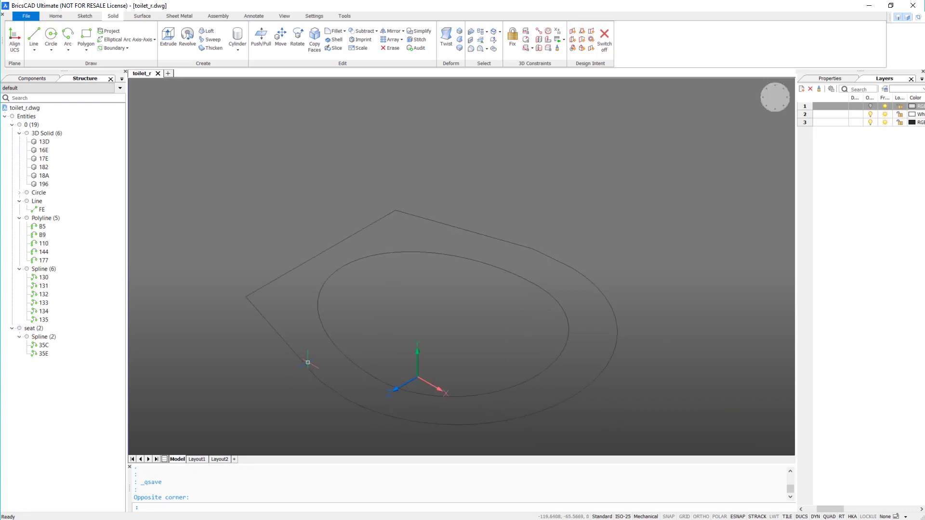
# Extrude the outer seat outline as a solid with a height of 7 and a 5° taper.
pyautogui.click(314, 365)
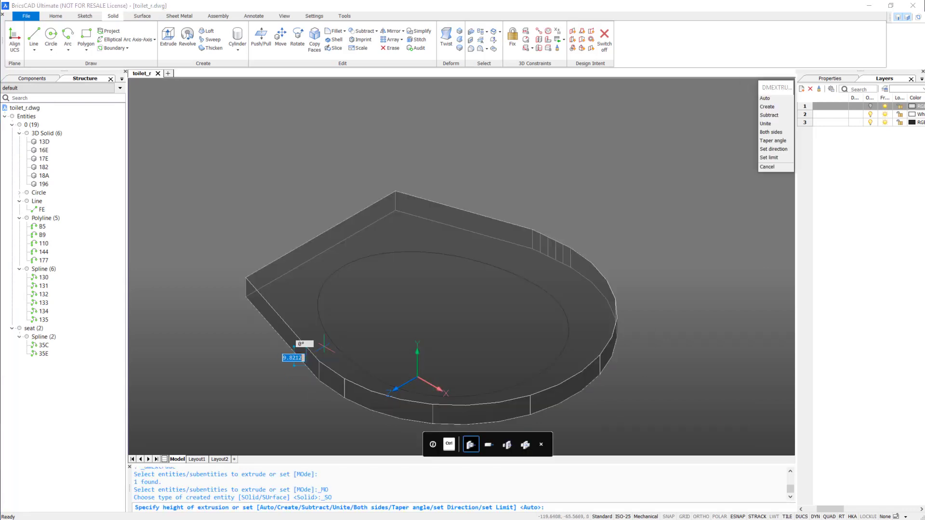
pyautogui.press('Tab')
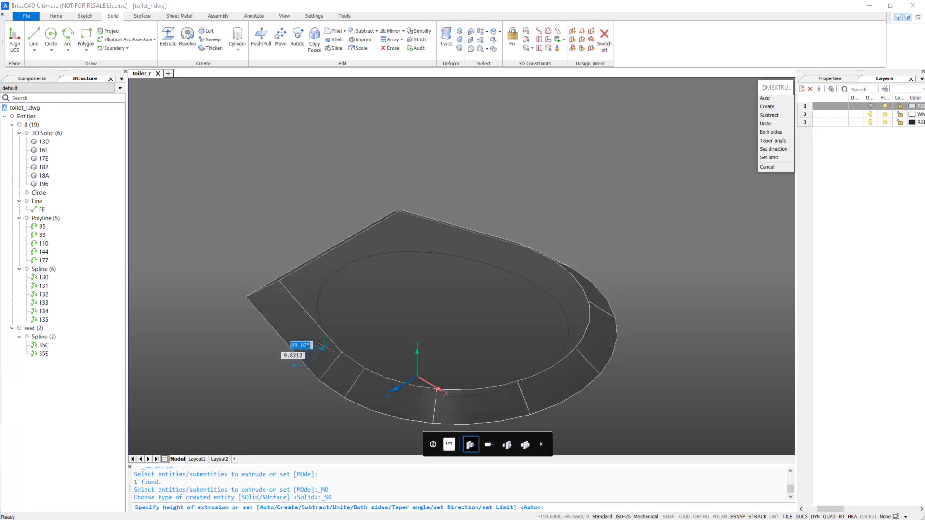
pyautogui.write('5')
pyautogui.press('Tab')
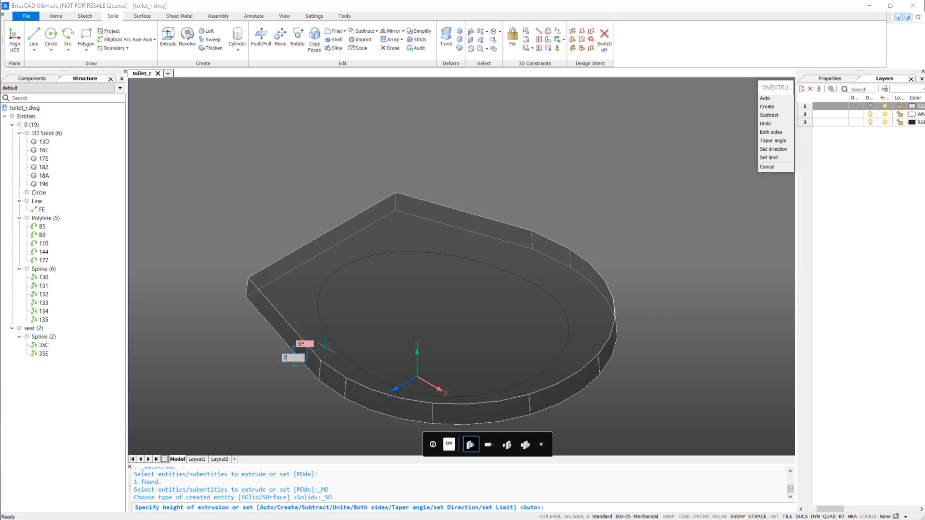
pyautogui.press('Return')
# Offset the boundary of the seat solid's top face slightly inward.
pyautogui.moveTo(337, 352)
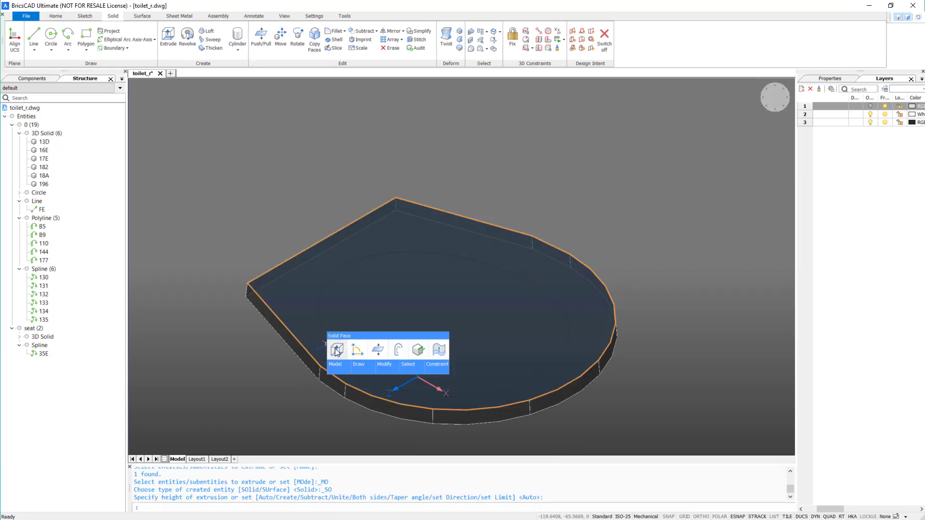
pyautogui.click(397, 352)
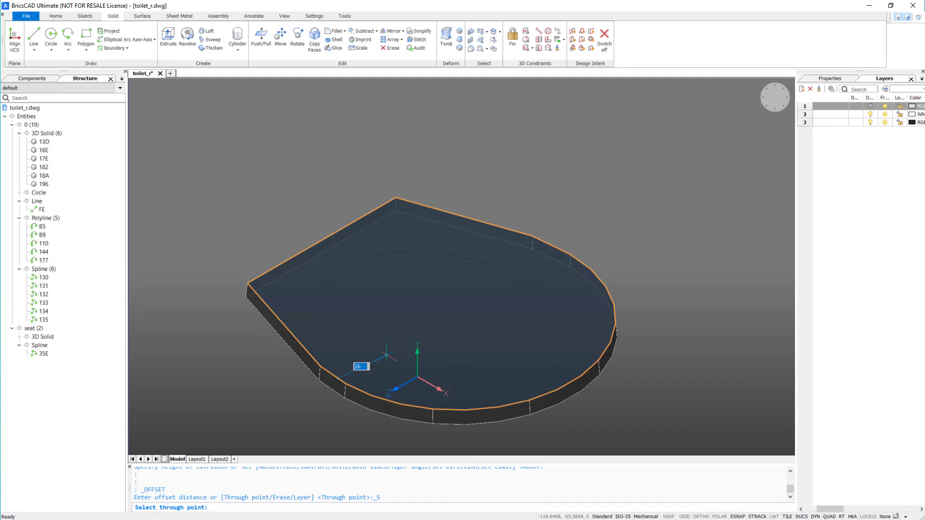
pyautogui.click(380, 367)
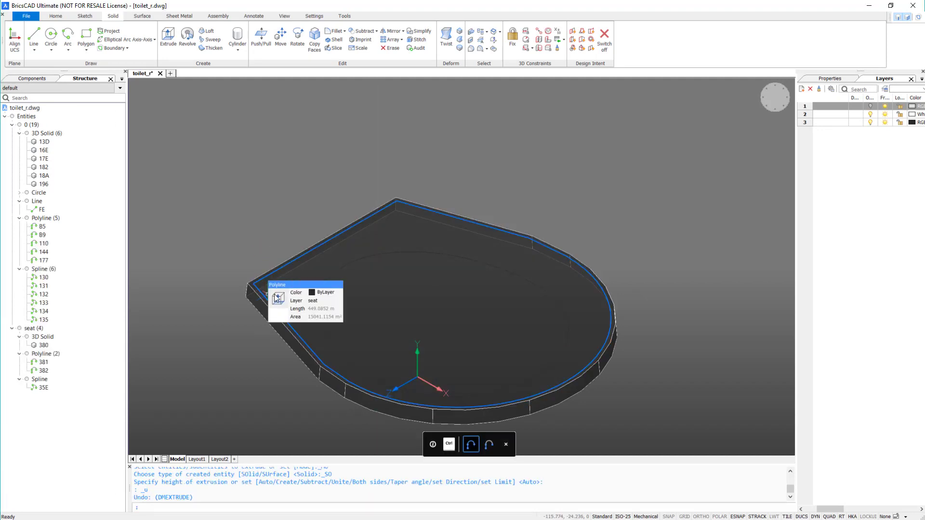
# Extrude the offset outline upward as a separate lid solid with a height of 7 and a 5° taper.
pyautogui.click(276, 299)
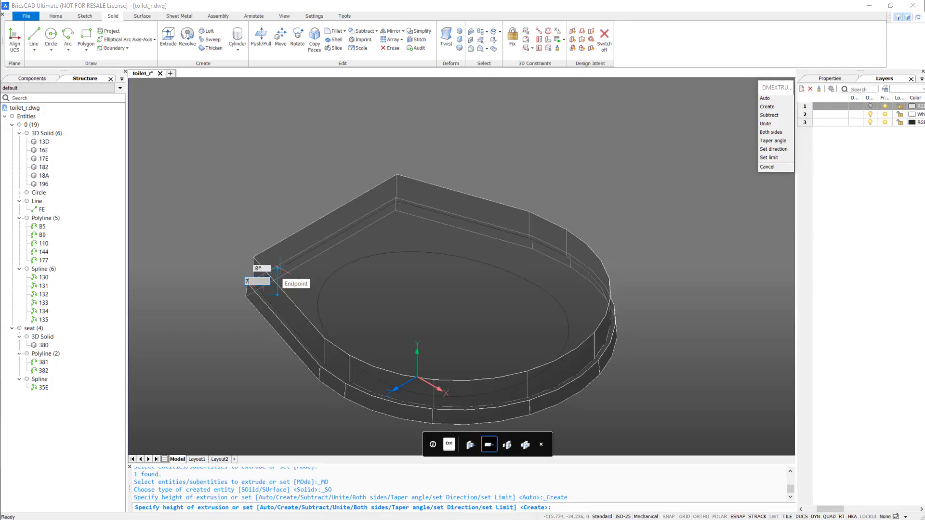
pyautogui.write('7')
pyautogui.press('Tab')
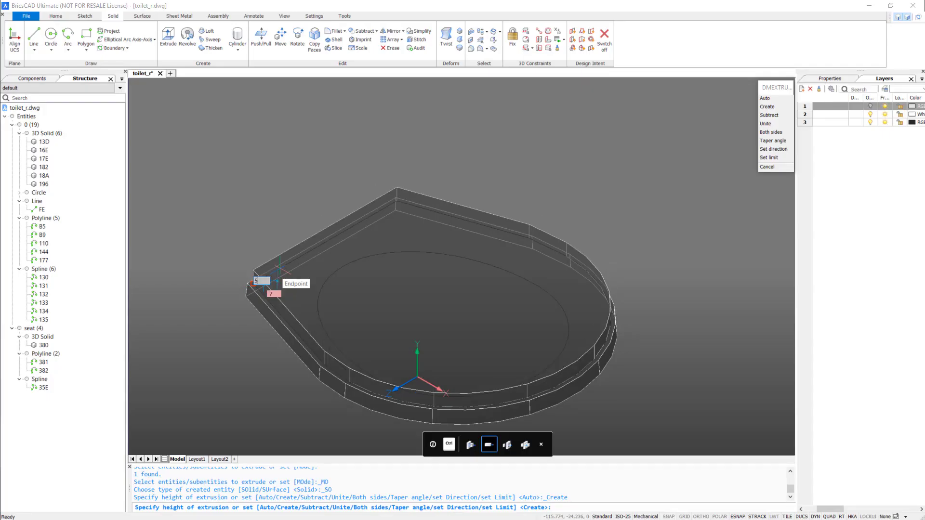
pyautogui.write('5')
pyautogui.press('Tab')
pyautogui.press('Return')
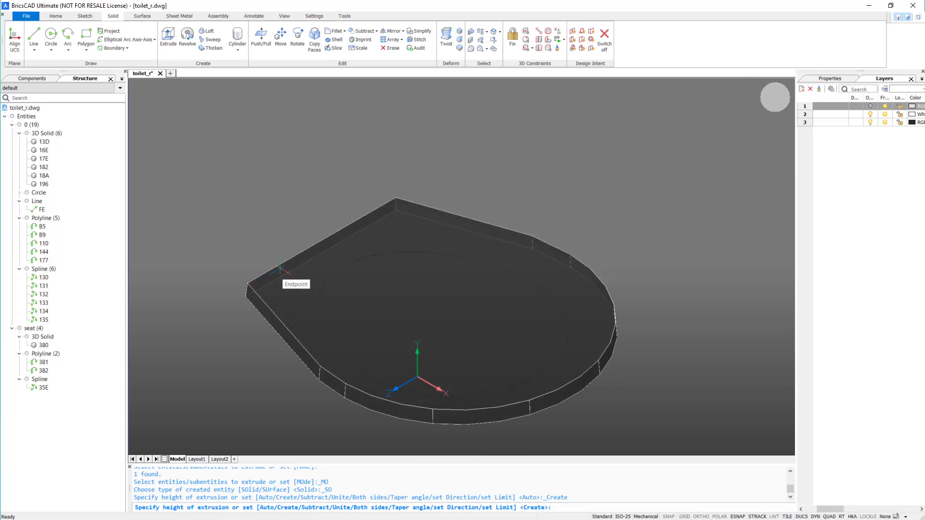
# Move the lid solid slightly upward off the seat with the manipulator.
pyautogui.moveTo(280, 268)
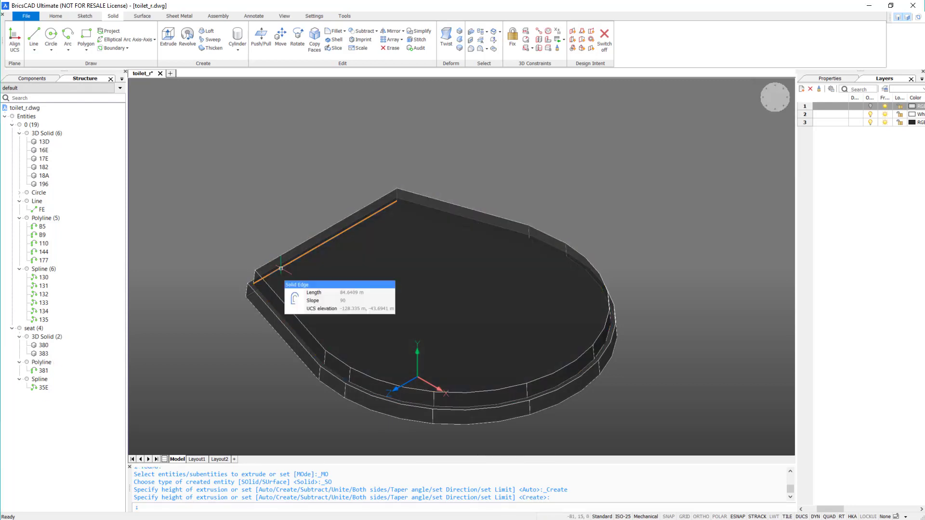
pyautogui.click(291, 303)
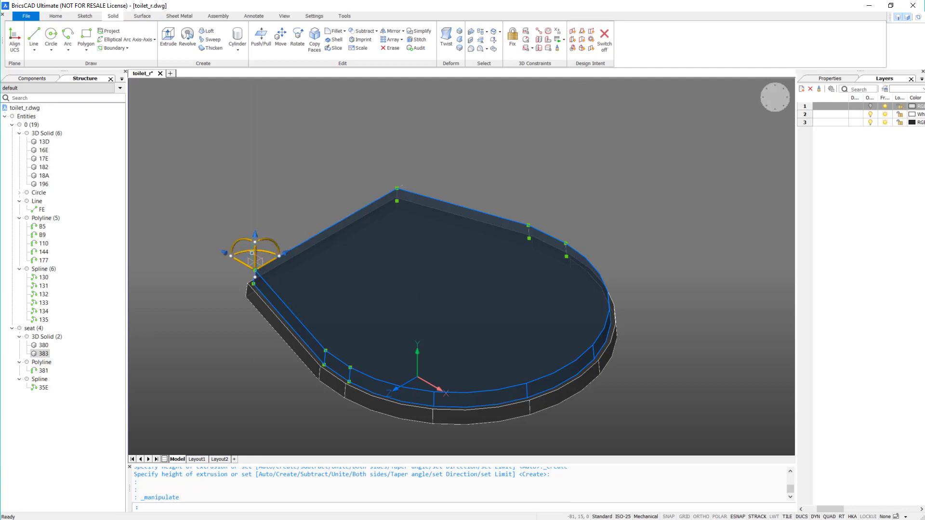
pyautogui.moveTo(254, 256); pyautogui.dragTo(256, 228)
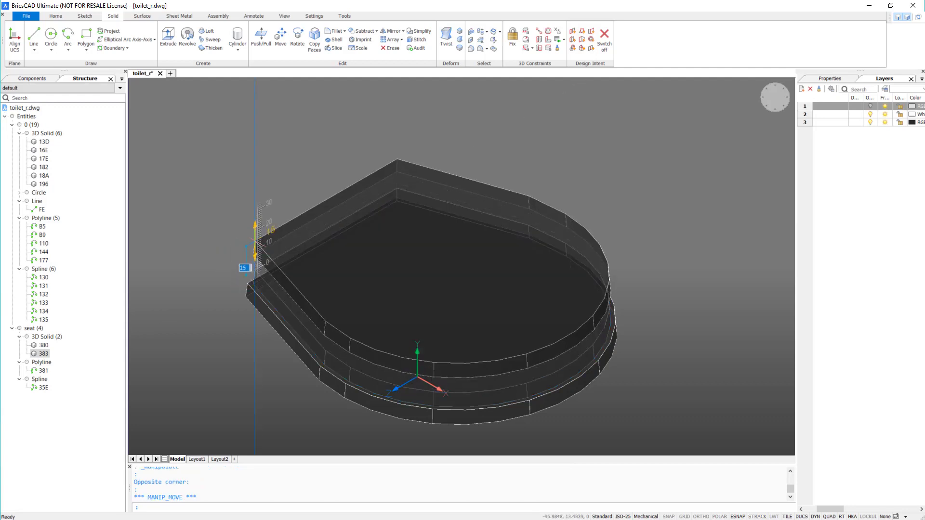
pyautogui.press('Escape')
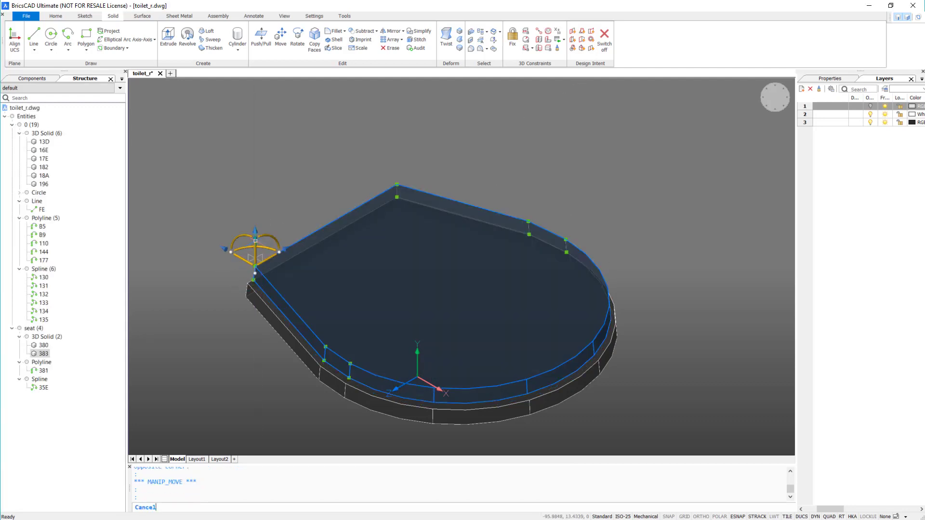
pyautogui.press('Escape')
# Extrude the inner seat spline through the seat solid with a 5° taper to cut the seat opening.
pyautogui.keyDown('shift'); pyautogui.moveTo(670, 340); pyautogui.dragTo(529, 352, button='middle'); pyautogui.keyUp('shift')
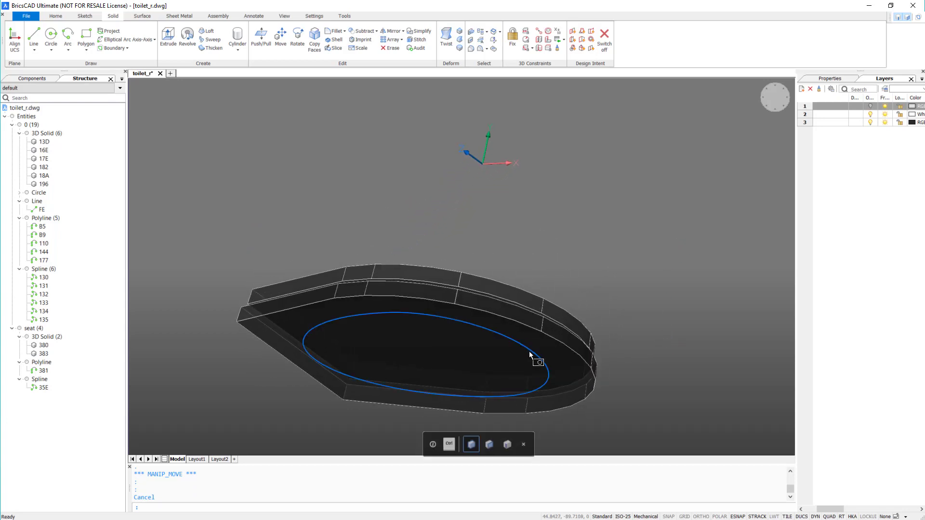
pyautogui.click(530, 353)
pyautogui.moveTo(529, 358)
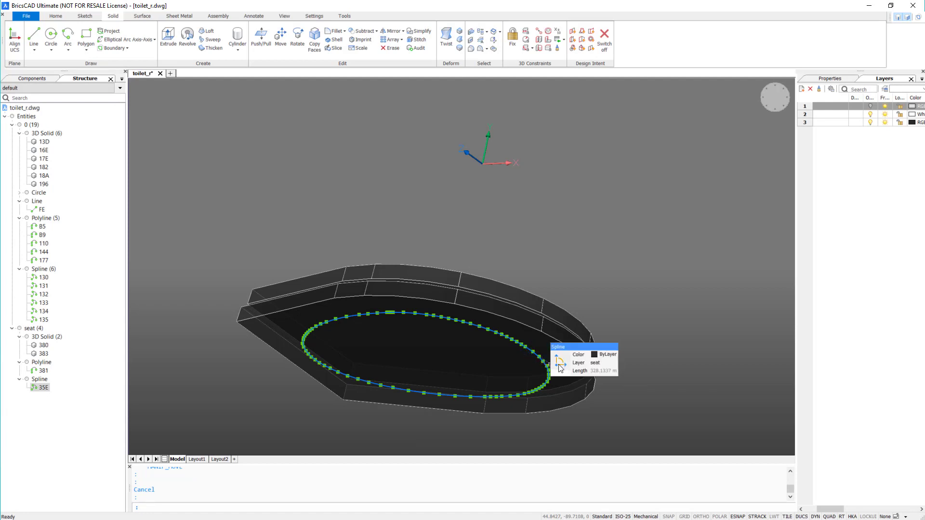
pyautogui.click(584, 365)
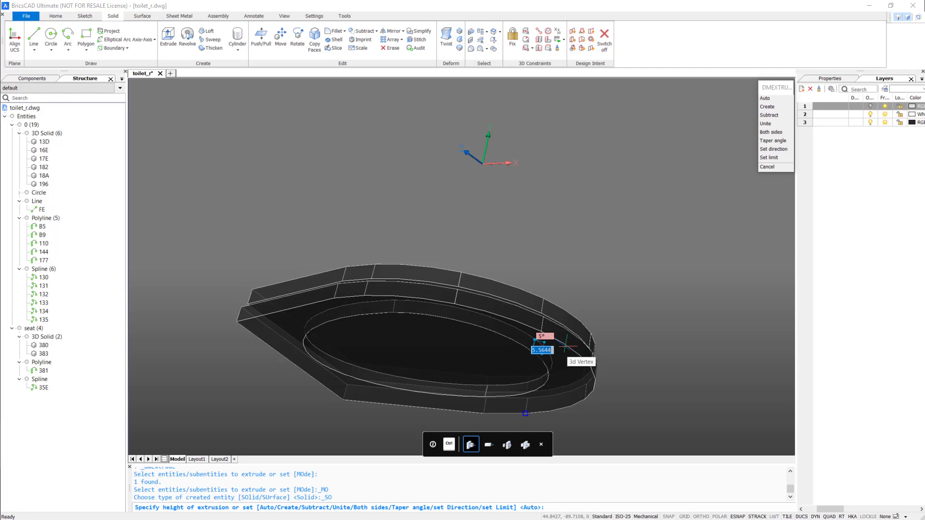
pyautogui.press('Return')
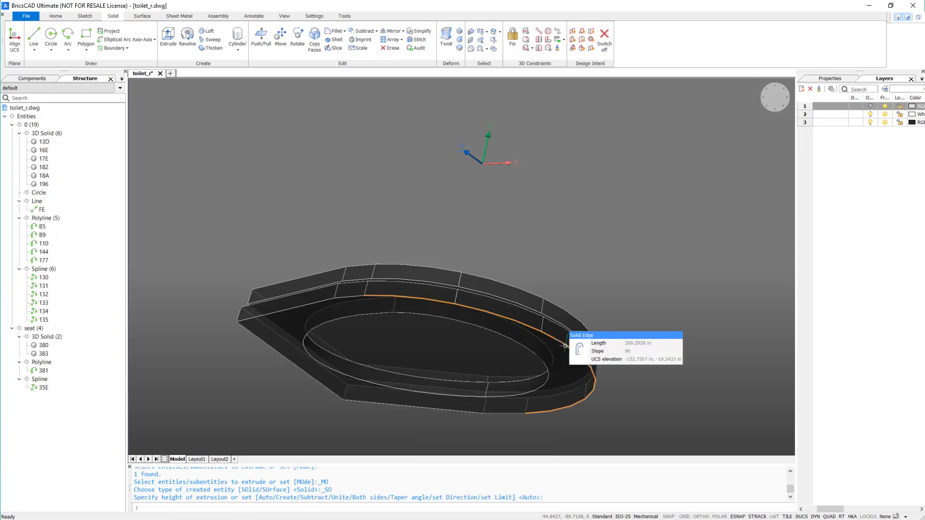
pyautogui.keyDown('shift'); pyautogui.moveTo(535, 229); pyautogui.dragTo(492, 385, button='middle'); pyautogui.keyUp('shift')
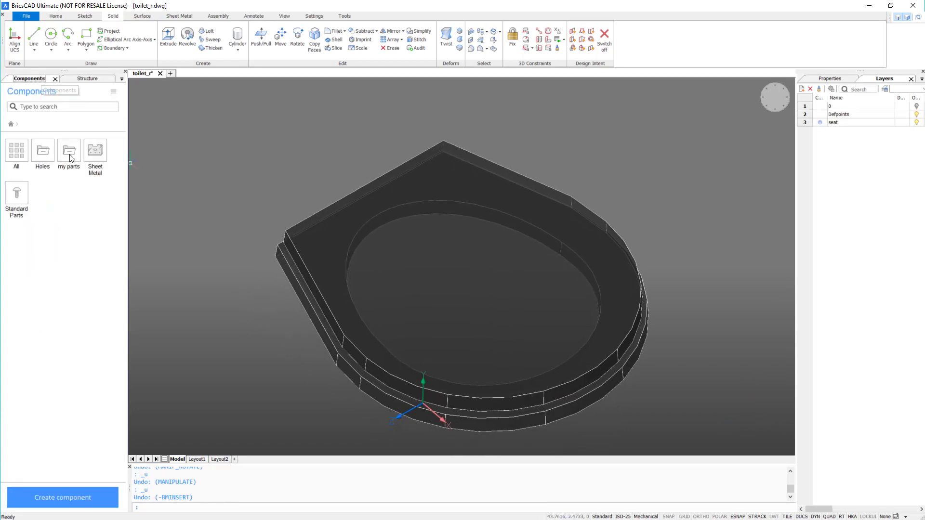
# Insert the closed_hinge component from the my parts library at the rear corner of the lid.
pyautogui.click(69, 152)
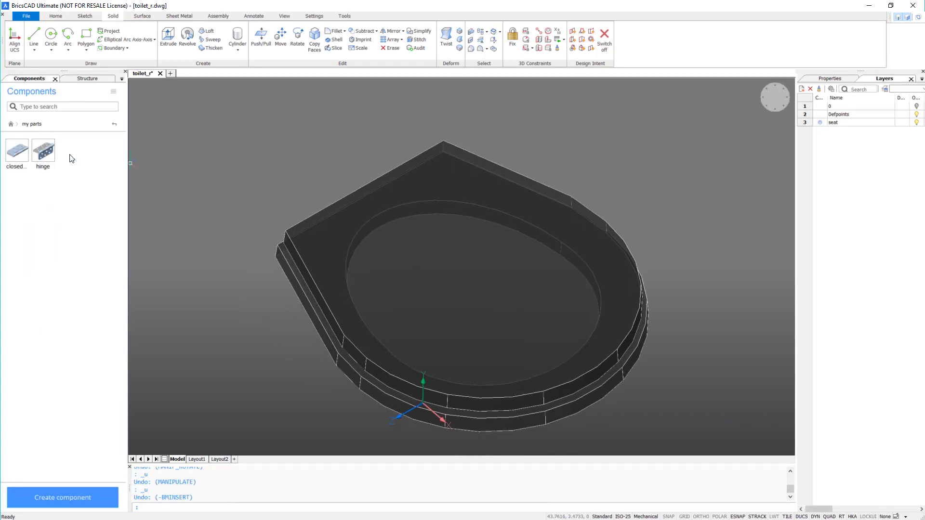
pyautogui.click(17, 151)
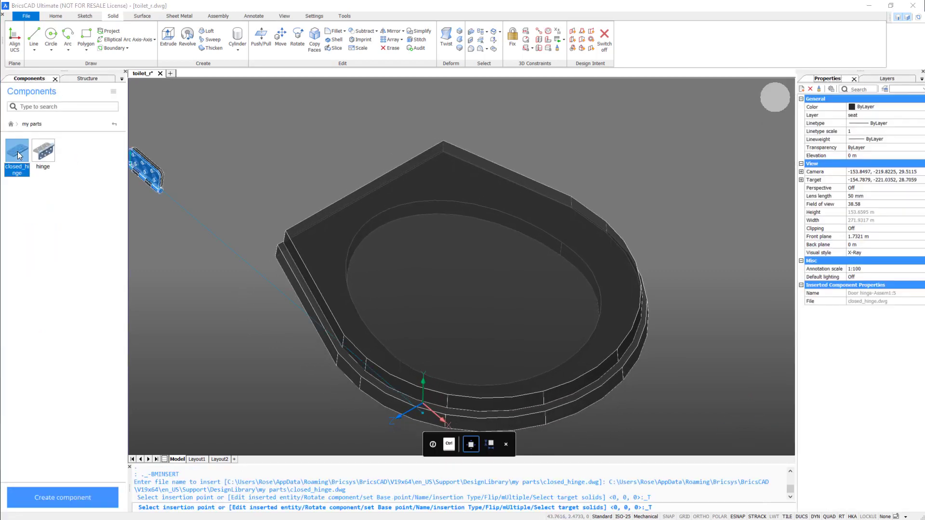
pyautogui.click(285, 231)
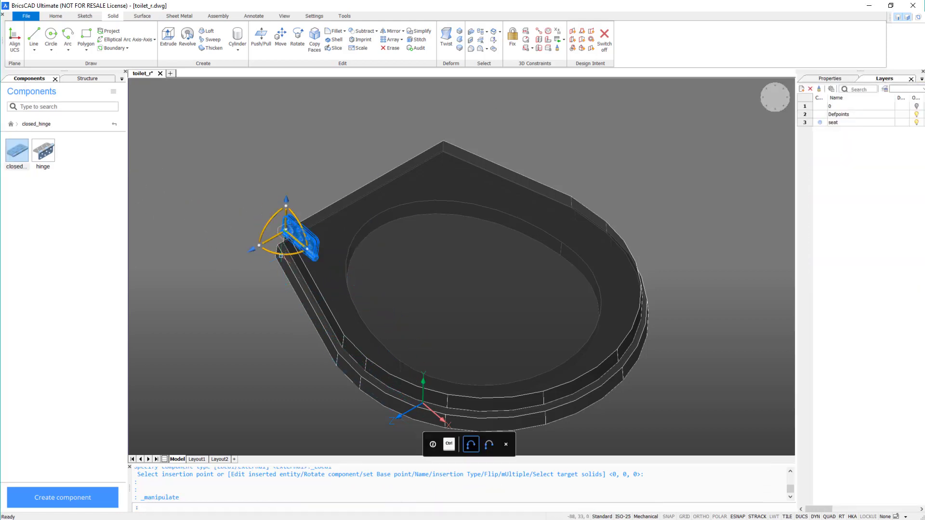
# Rotate the hinge with the manipulator so it lies flat with its knuckles along the rear edge.
pyautogui.click(284, 256)
pyautogui.click(323, 208)
pyautogui.click(302, 222)
pyautogui.click(307, 296)
# Move the hinge from its corner endpoint to the lower rear corner of the lid solid.
pyautogui.scroll(5, 370, 201)
pyautogui.keyDown('shift'); pyautogui.moveTo(331, 274); pyautogui.dragTo(438, 277, button='middle'); pyautogui.keyUp('shift')
pyautogui.write('move')
pyautogui.press('Return')
pyautogui.keyDown('shift'); pyautogui.rightClick(423, 209); pyautogui.keyUp('shift')
pyautogui.click(448, 245)
pyautogui.click(422, 209)
pyautogui.click(415, 263)
# Shift the hinge inward along the rear edge and adjust its position between seat and lid with the manipulator.
pyautogui.click(411, 266)
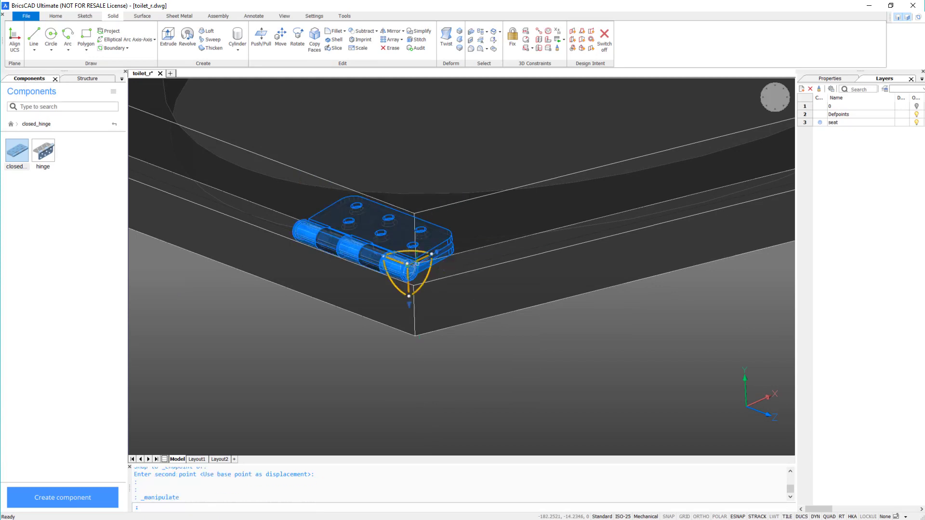
pyautogui.click(395, 258)
pyautogui.click(367, 254)
pyautogui.click(376, 247)
pyautogui.click(366, 253)
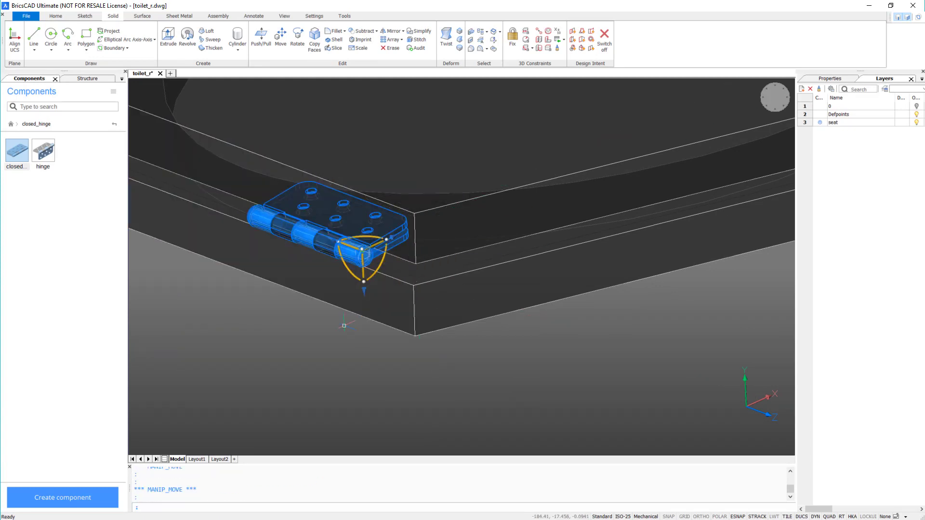
# Mirror the hinge about the midpoint line of the seat's rear edge, keeping the original.
pyautogui.scroll(-3, 344, 326)
pyautogui.write('mirror')
pyautogui.press('Return')
pyautogui.click(322, 279)
pyautogui.press('Return')
pyautogui.keyDown('shift'); pyautogui.rightClick(253, 280); pyautogui.keyUp('shift')
pyautogui.click(280, 323)
pyautogui.click(254, 287)
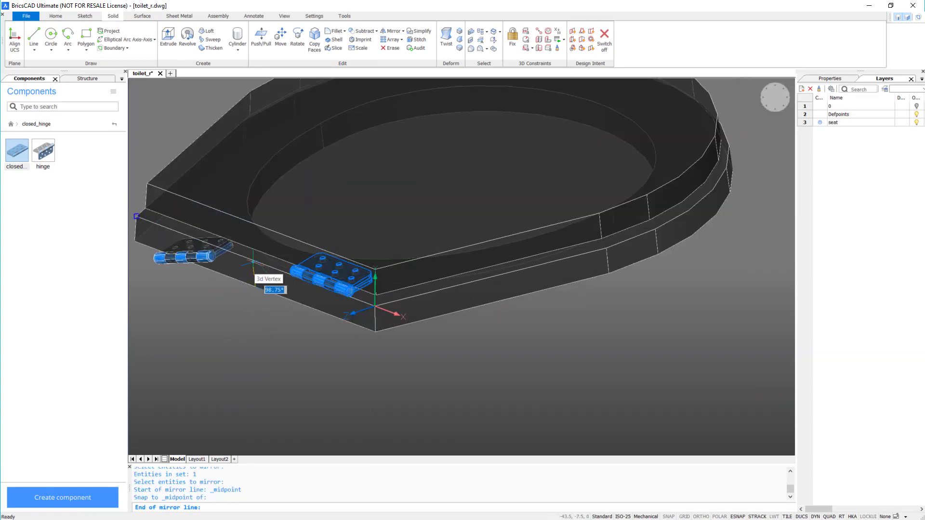
pyautogui.click(254, 262)
pyautogui.press('Return')
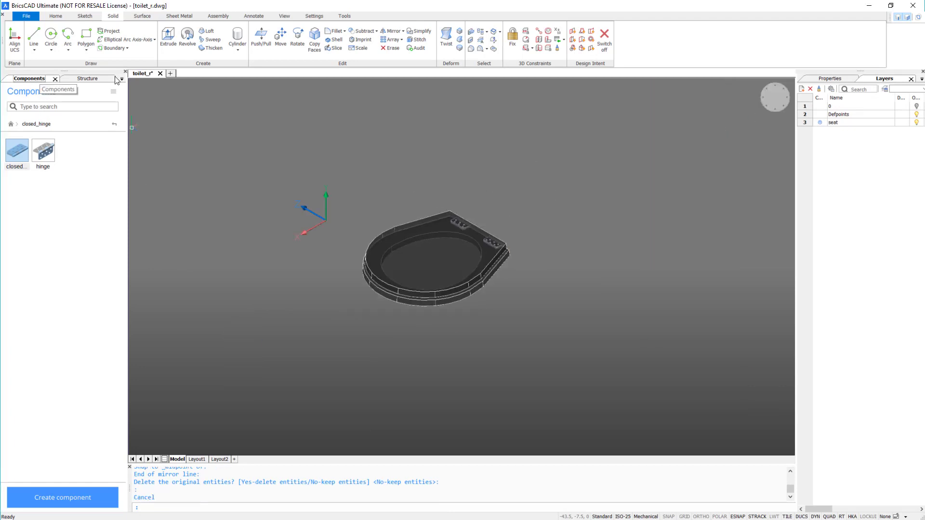
# Turn on layer 0 to show the toilet body and tank together with the seat.
pyautogui.click(916, 107)
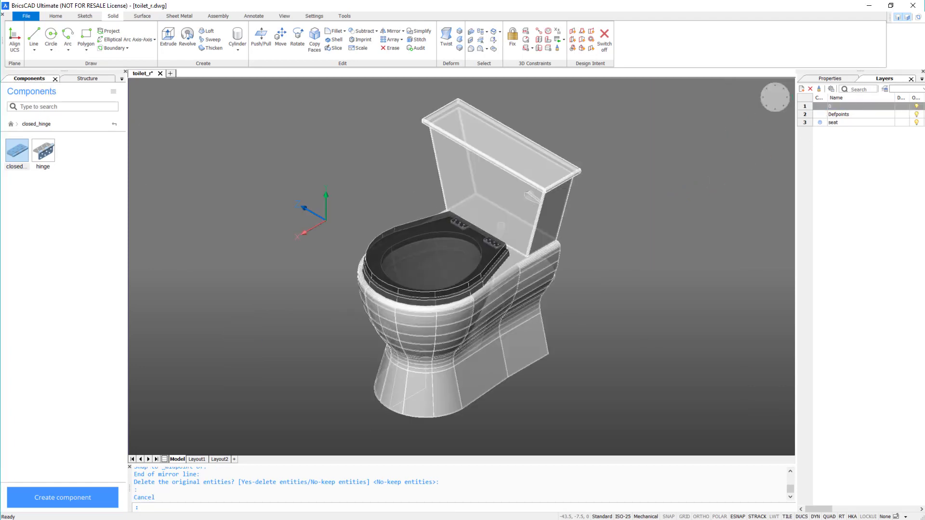
pyautogui.keyDown('shift'); pyautogui.moveTo(367, 280); pyautogui.dragTo(790, 299, button='middle'); pyautogui.keyUp('shift')
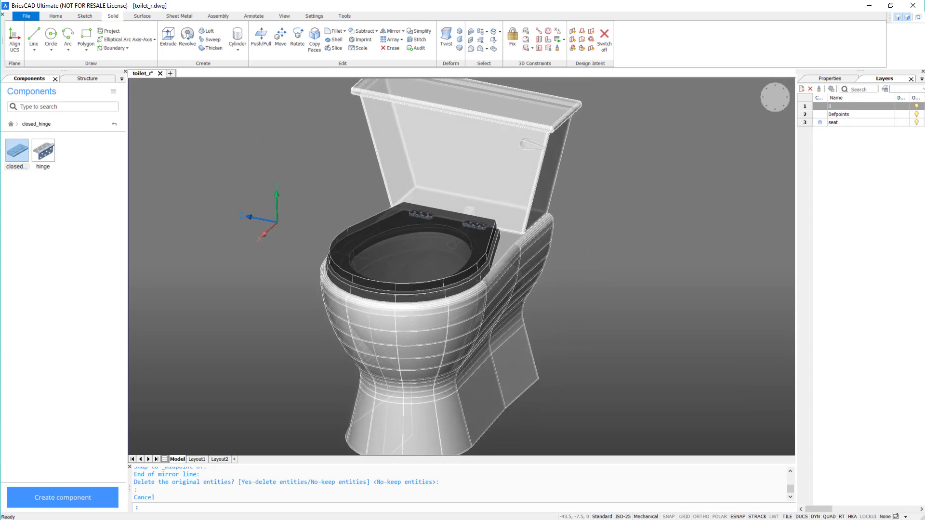
pyautogui.scroll(-2, 383, 304)
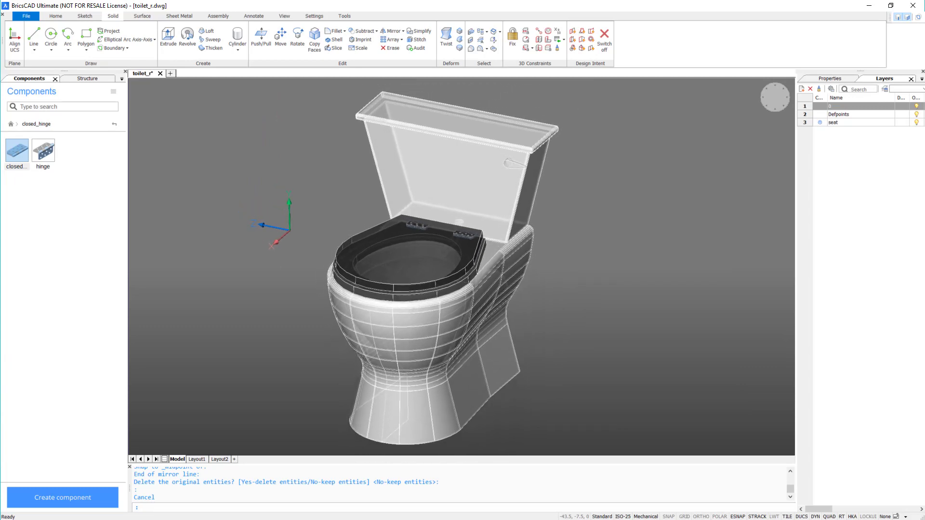